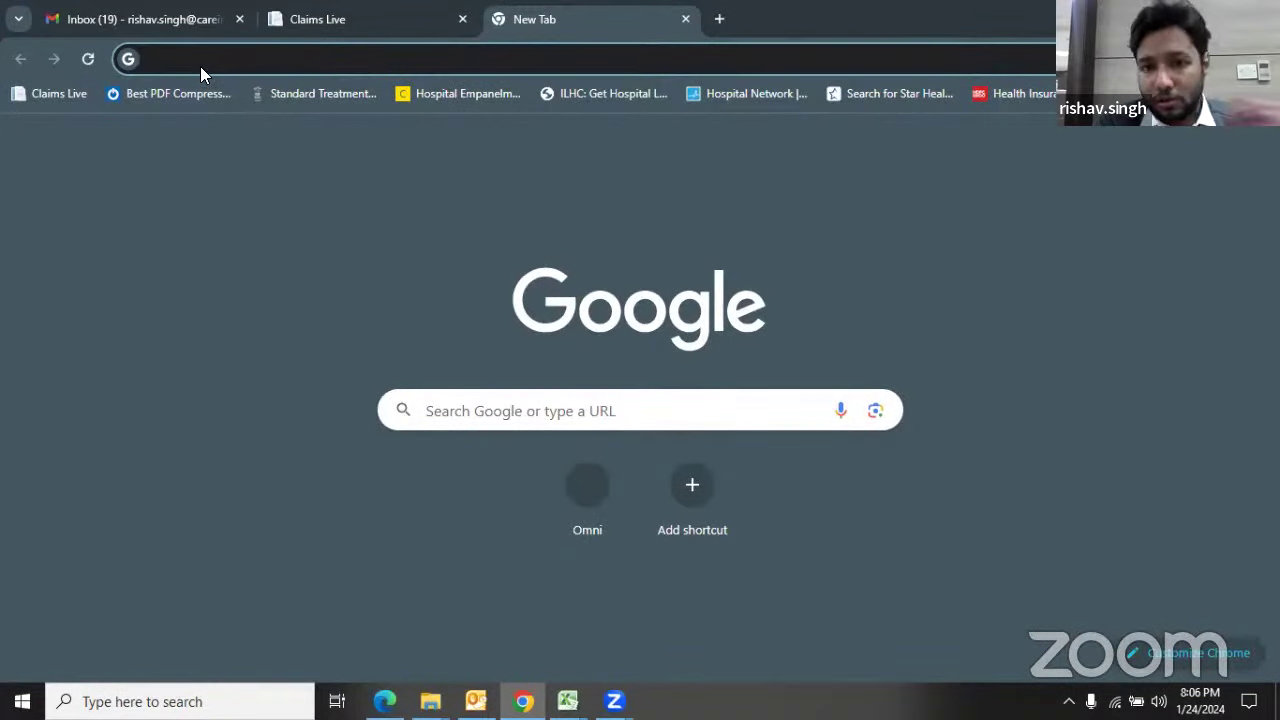
click(396, 61)
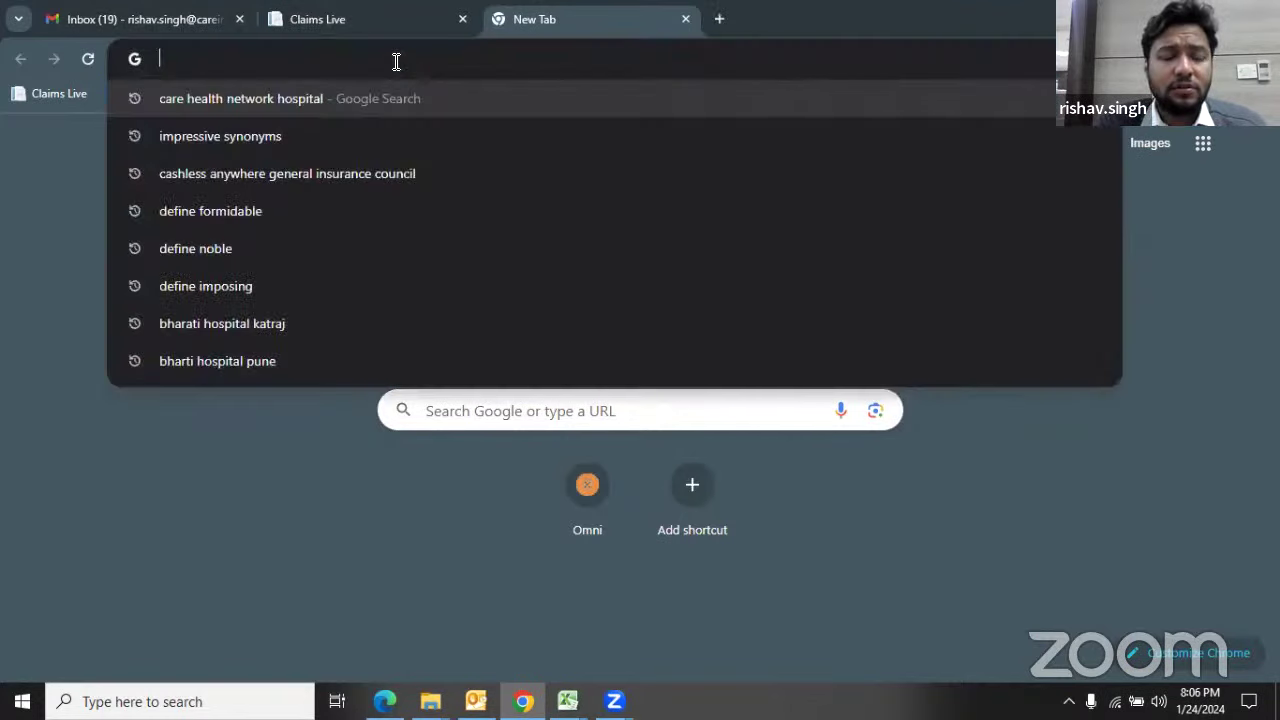
text(www.)
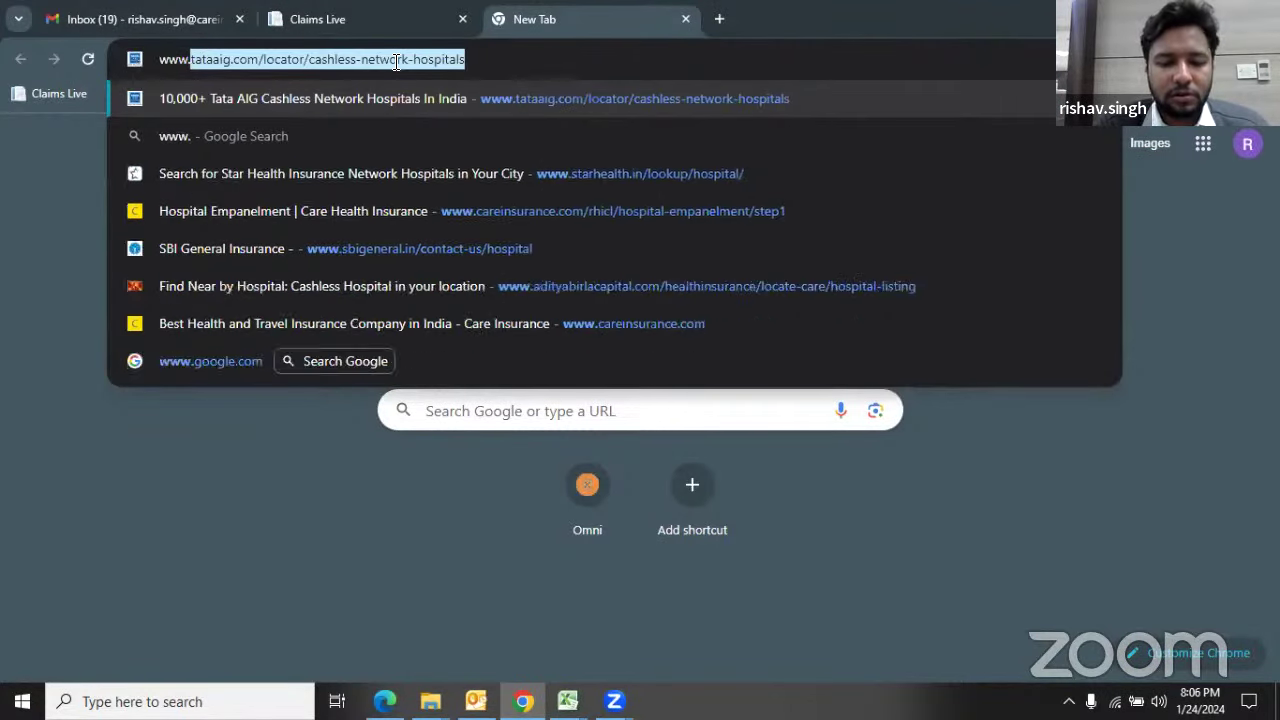
text(care)
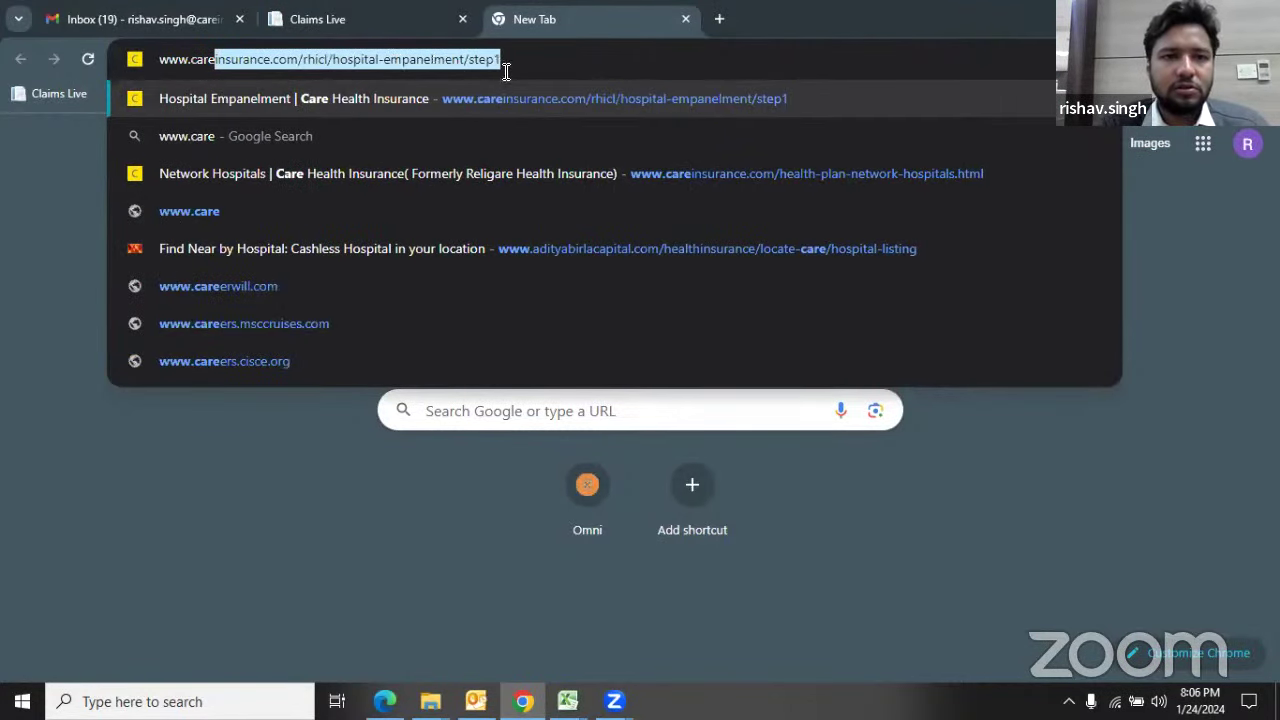
key(Right)
key(BackSpace)
key(BackSpace)
key(BackSpace)
key(BackSpace)
key(BackSpace)
key(BackSpace)
key(BackSpace)
key(BackSpace)
key(BackSpace)
key(BackSpace)
key(BackSpace)
key(BackSpace)
key(BackSpace)
key(BackSpace)
key(BackSpace)
key(BackSpace)
key(BackSpace)
key(BackSpace)
key(BackSpace)
key(BackSpace)
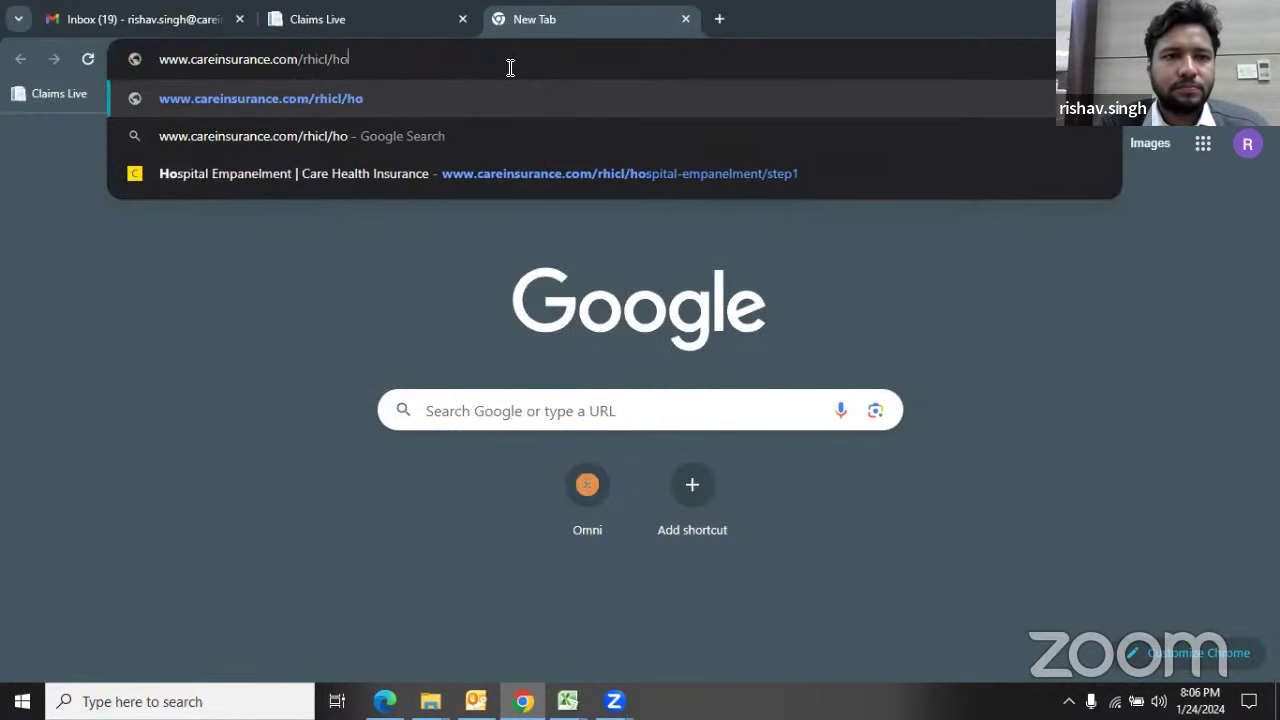
key(BackSpace)
key(BackSpace)
key(BackSpace)
key(BackSpace)
key(BackSpace)
key(BackSpace)
key(BackSpace)
key(BackSpace)
key(BackSpace)
key(Return)
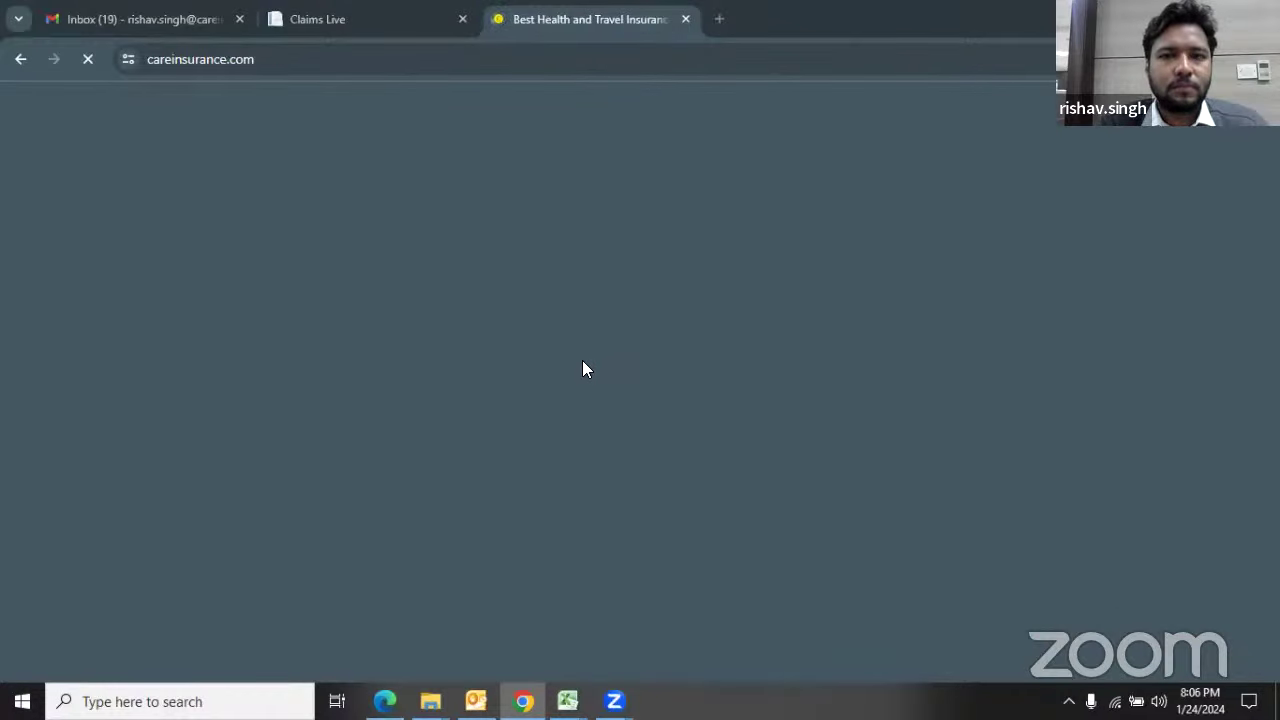
Step: Scroll to the footer and open Hospital Empanelment from the Already A Customer links
scroll(658, 348, down, 1)
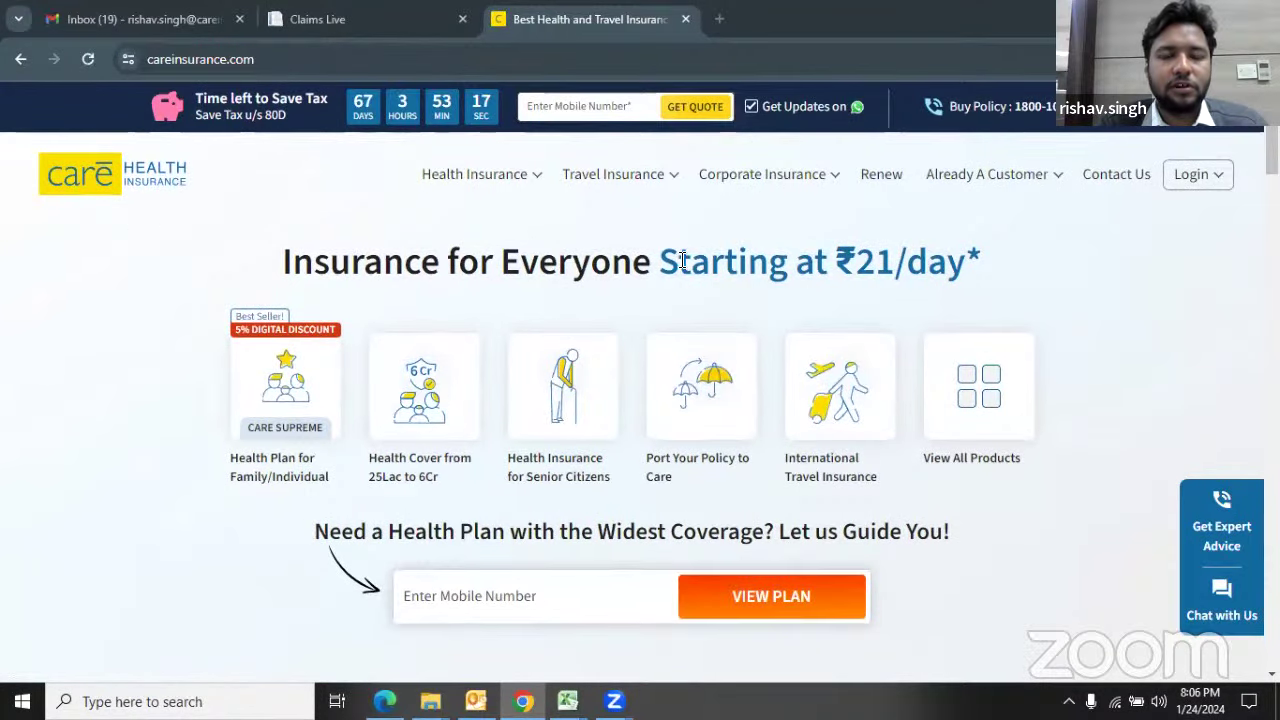
scroll(682, 266, down, 15)
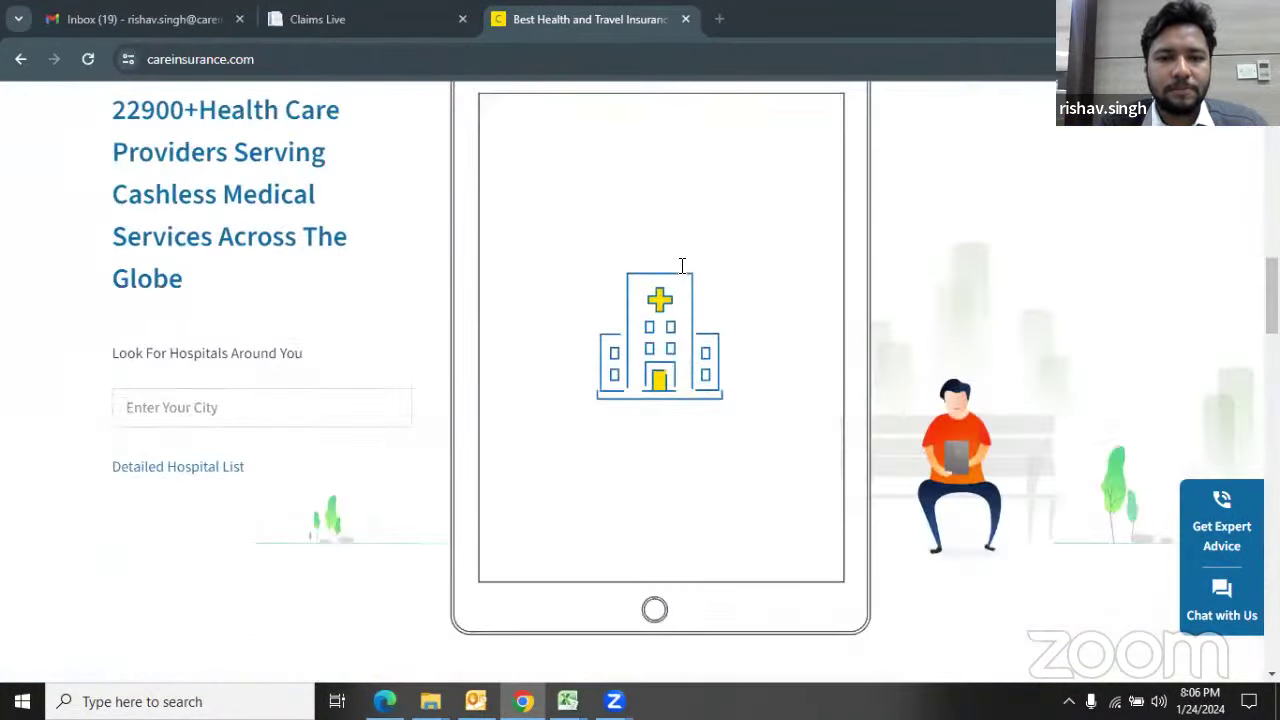
scroll(682, 266, down, 15)
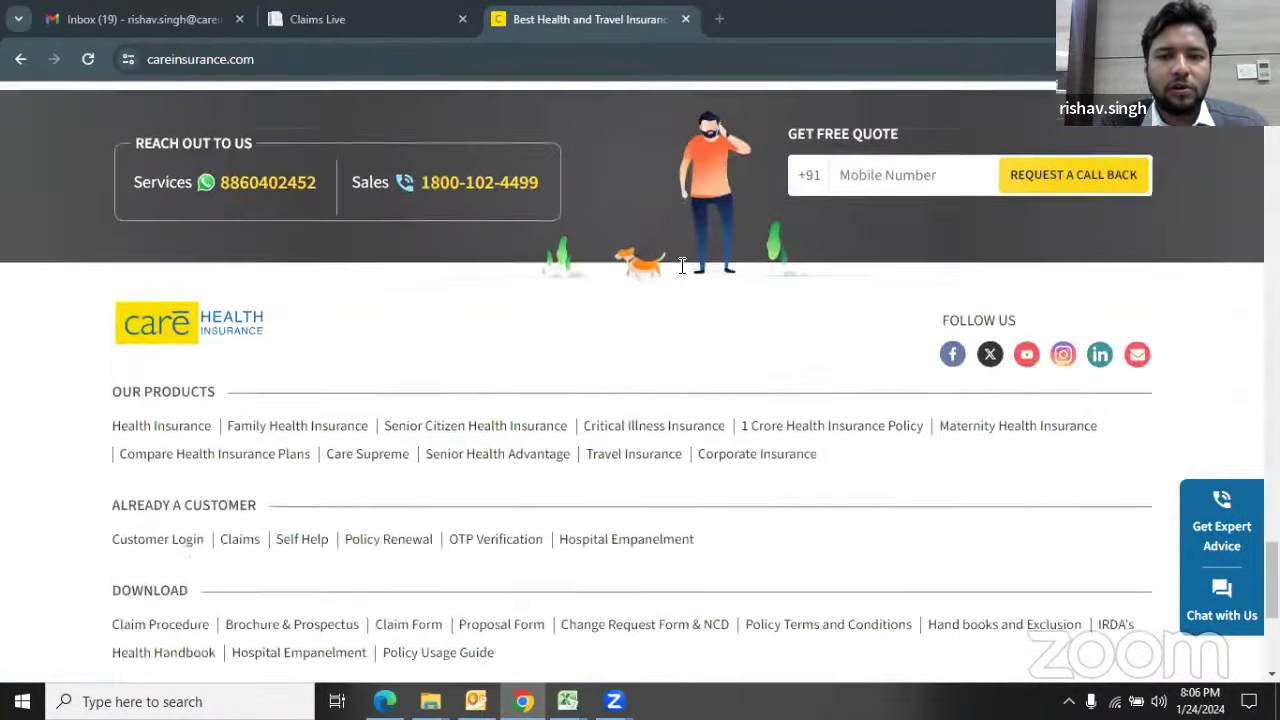
scroll(681, 265, down, 1)
scroll(680, 266, up, 1)
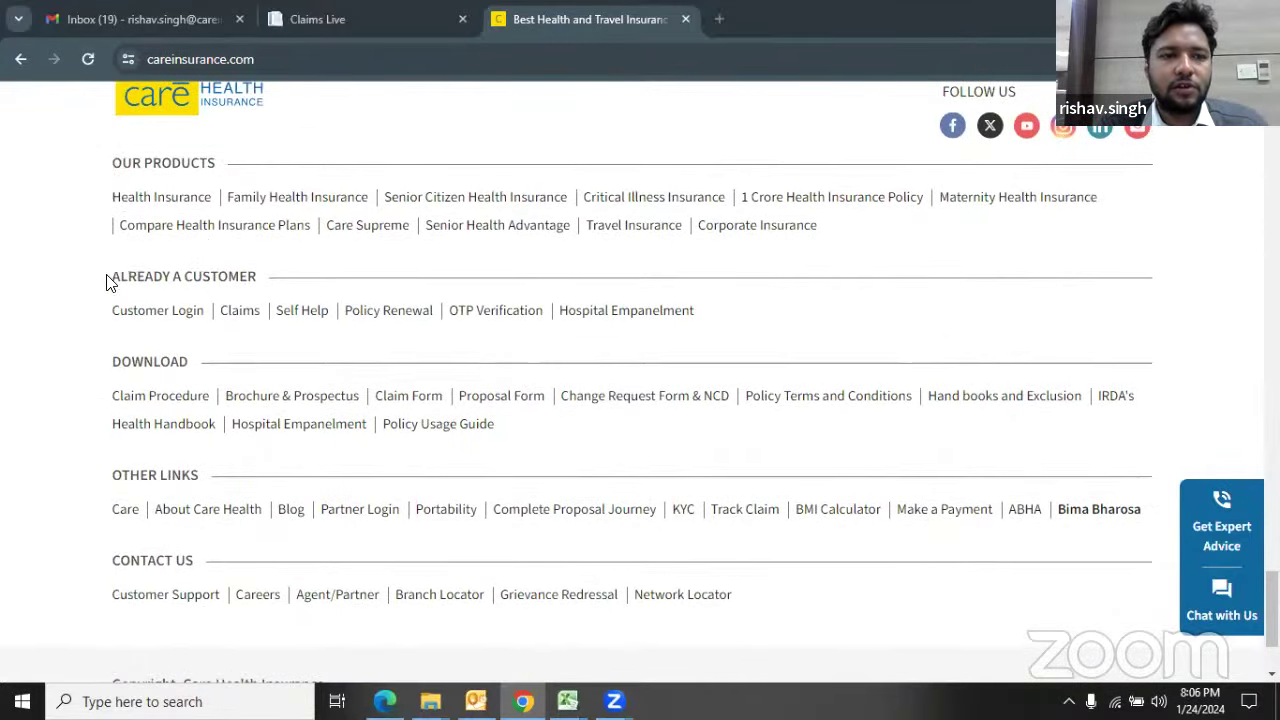
mouse_move(110, 283)
mouse_down()
mouse_move(257, 277)
mouse_move(106, 277)
mouse_move(260, 294)
mouse_up()
click(354, 300)
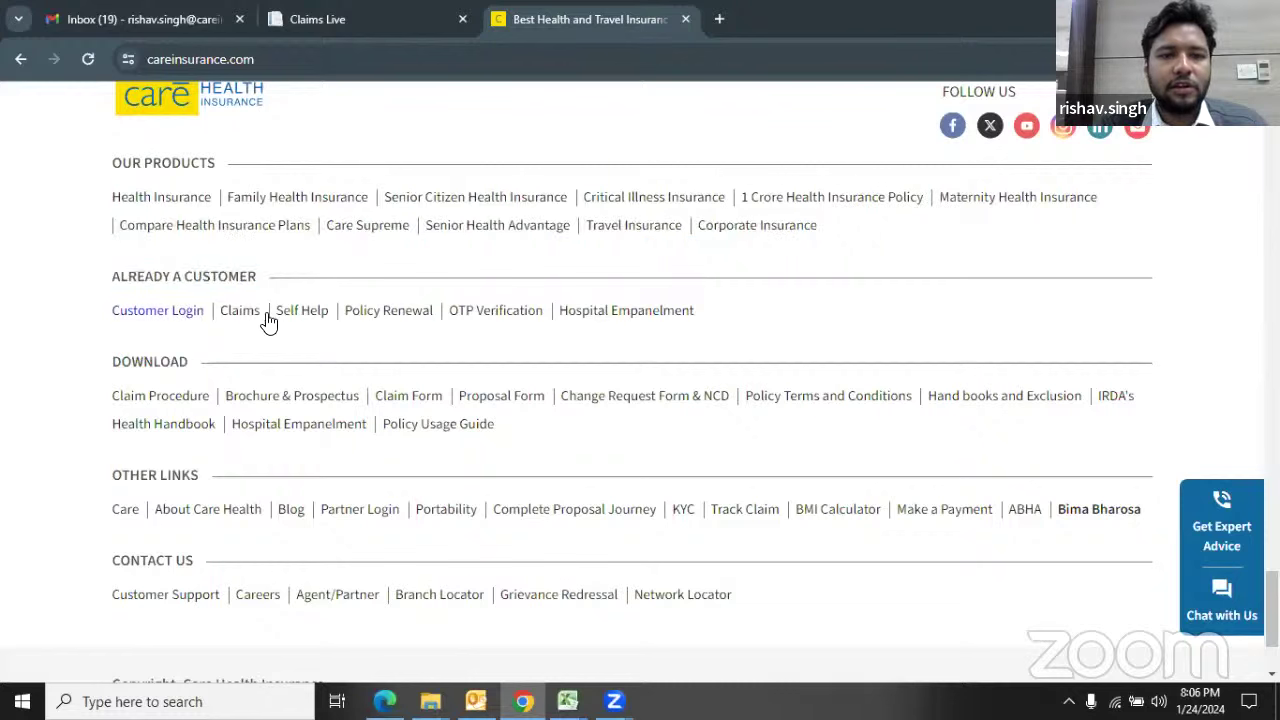
click(600, 322)
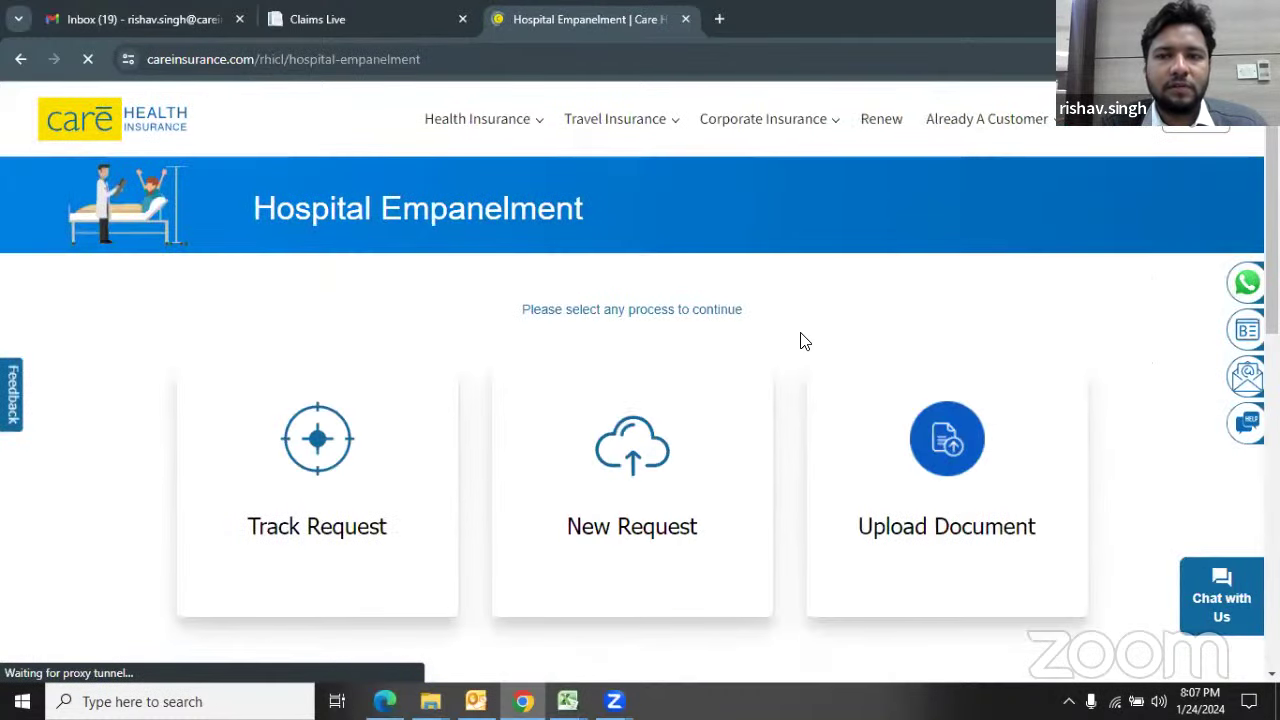
scroll(843, 314, down, 1)
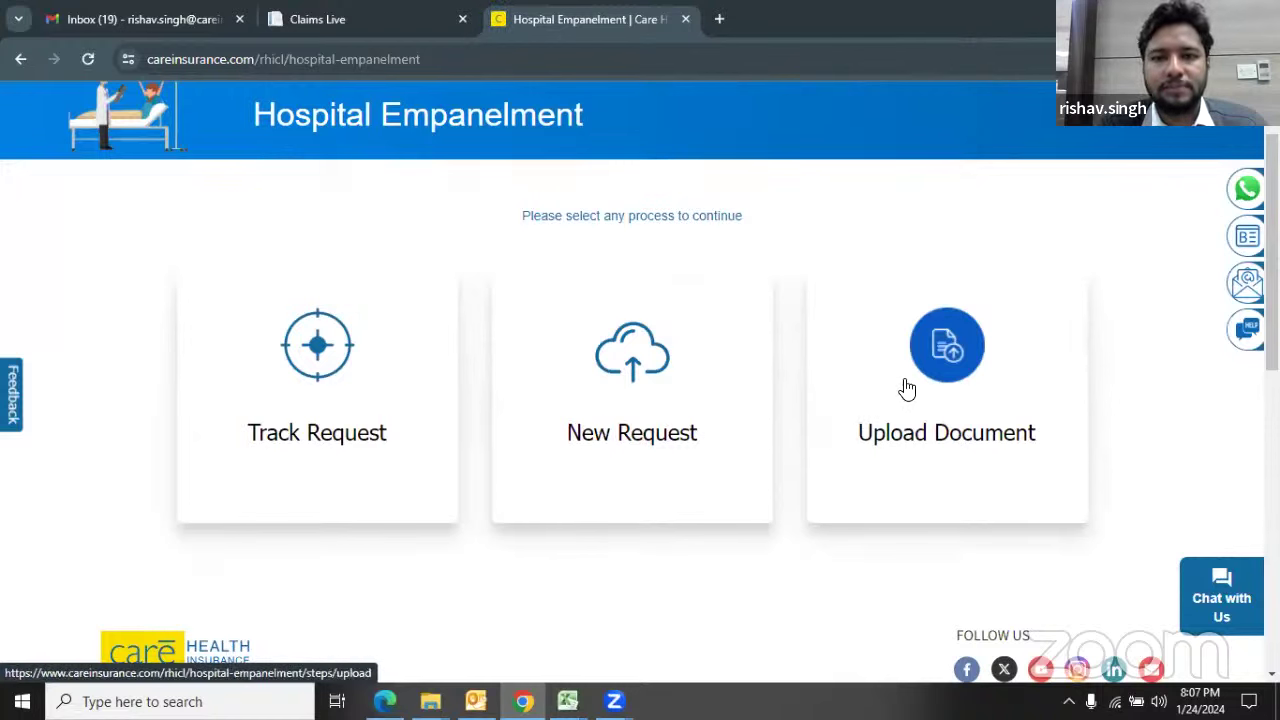
Step: Choose New Request and scroll through the blank Step 1 Hospital Details fields
click(634, 389)
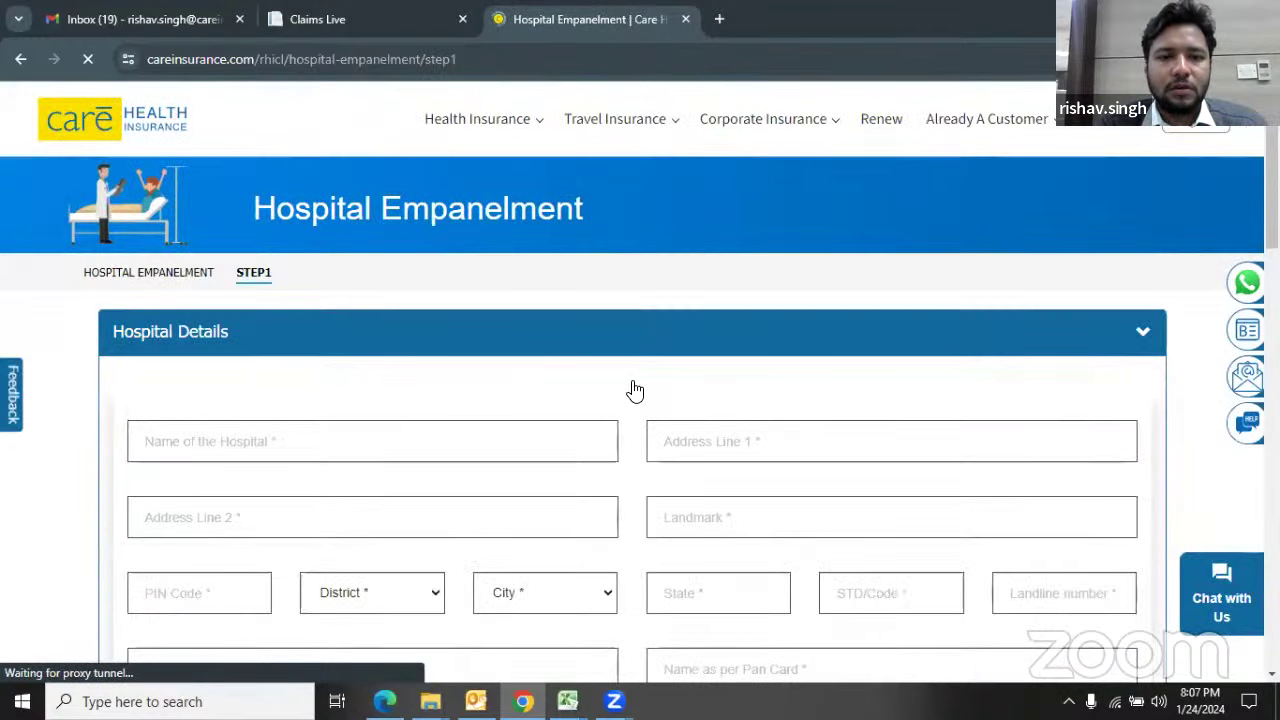
scroll(634, 389, down, 1)
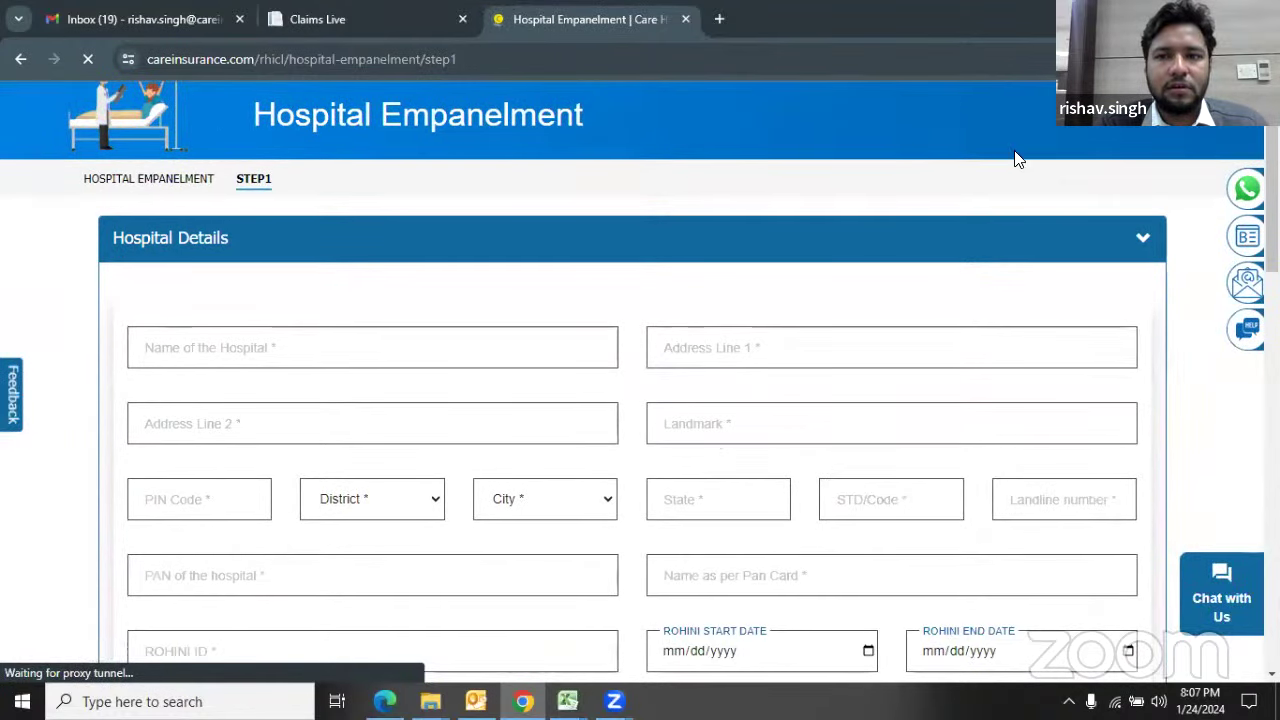
scroll(674, 324, down, 6)
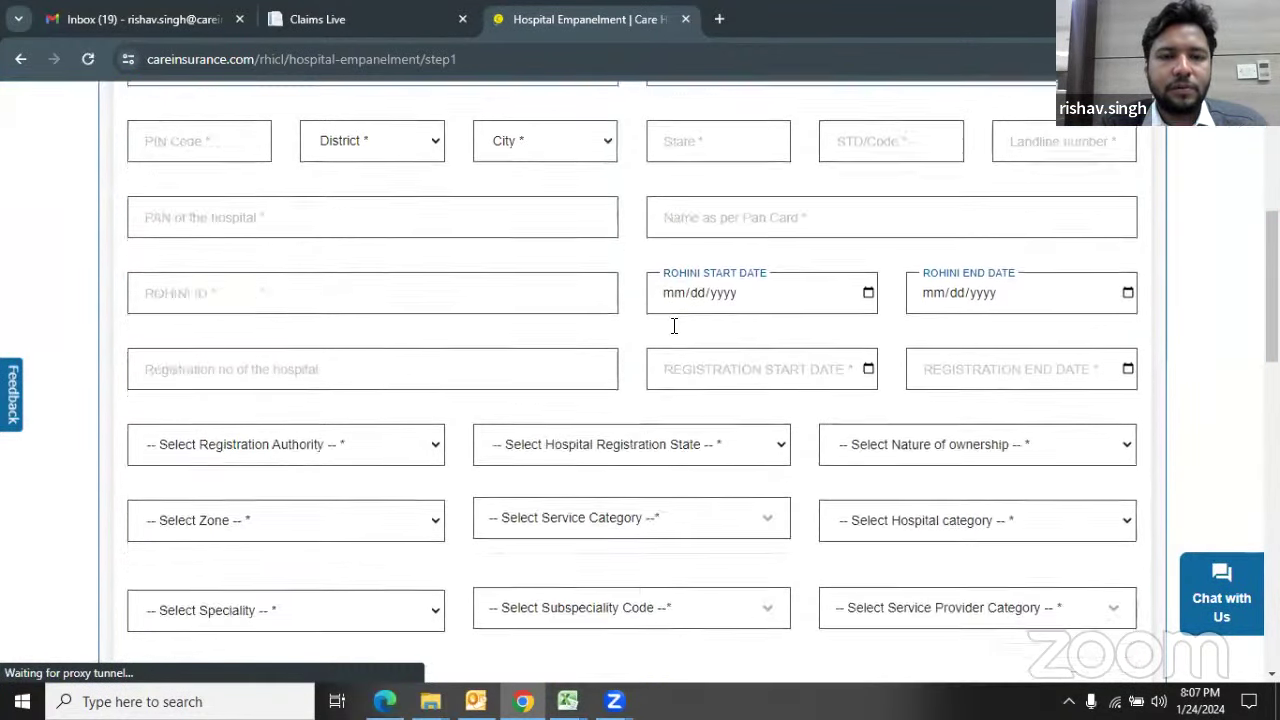
scroll(660, 343, up, 2)
scroll(661, 343, up, 4)
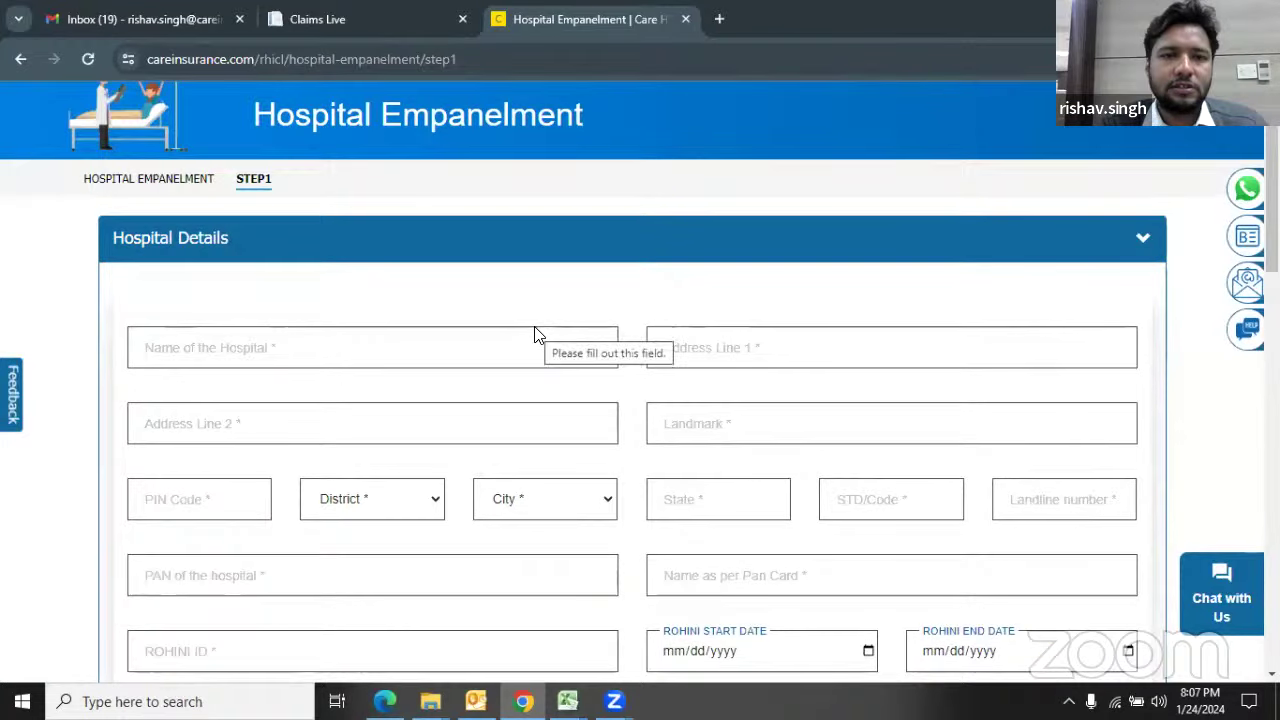
scroll(534, 330, down, 2)
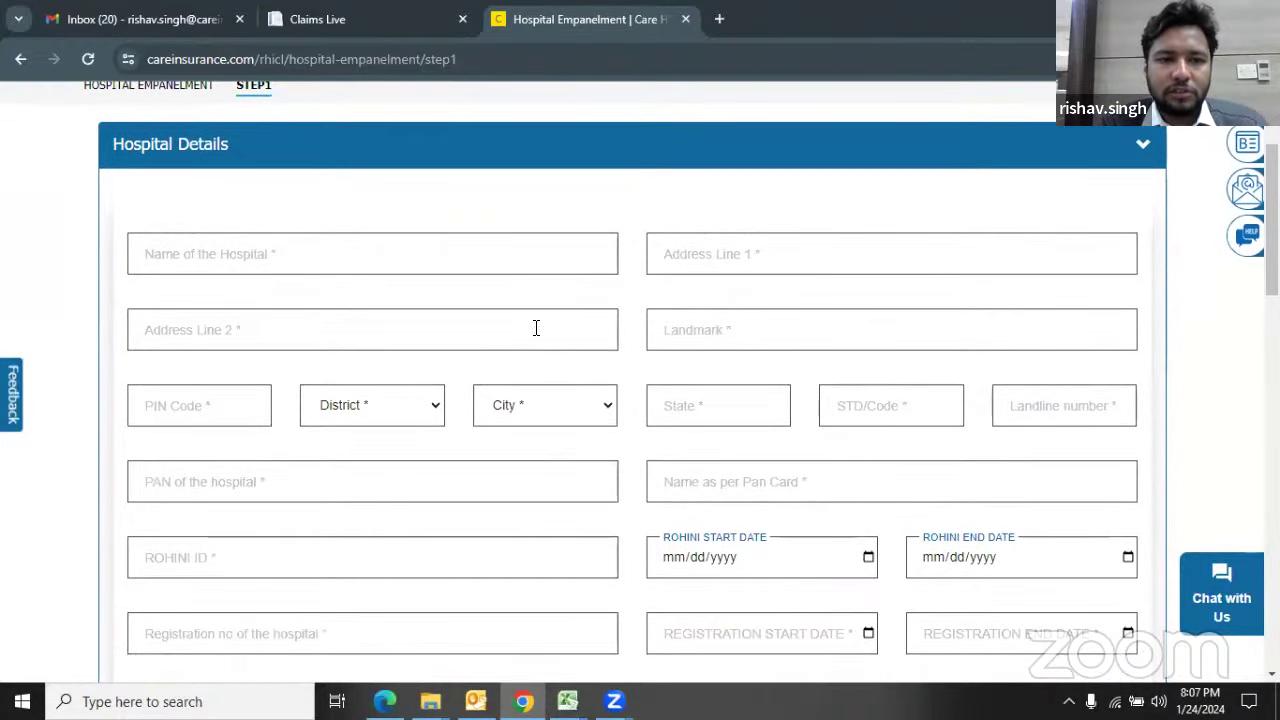
scroll(535, 330, down, 1)
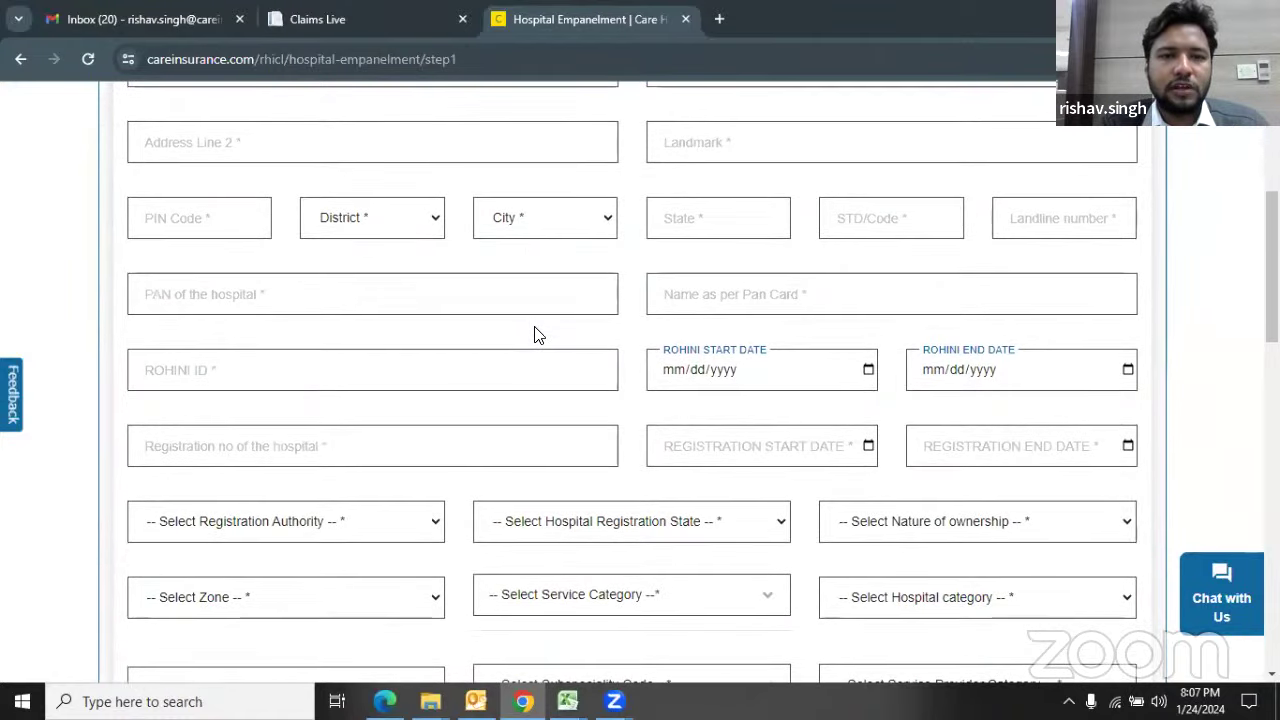
scroll(530, 331, up, 3)
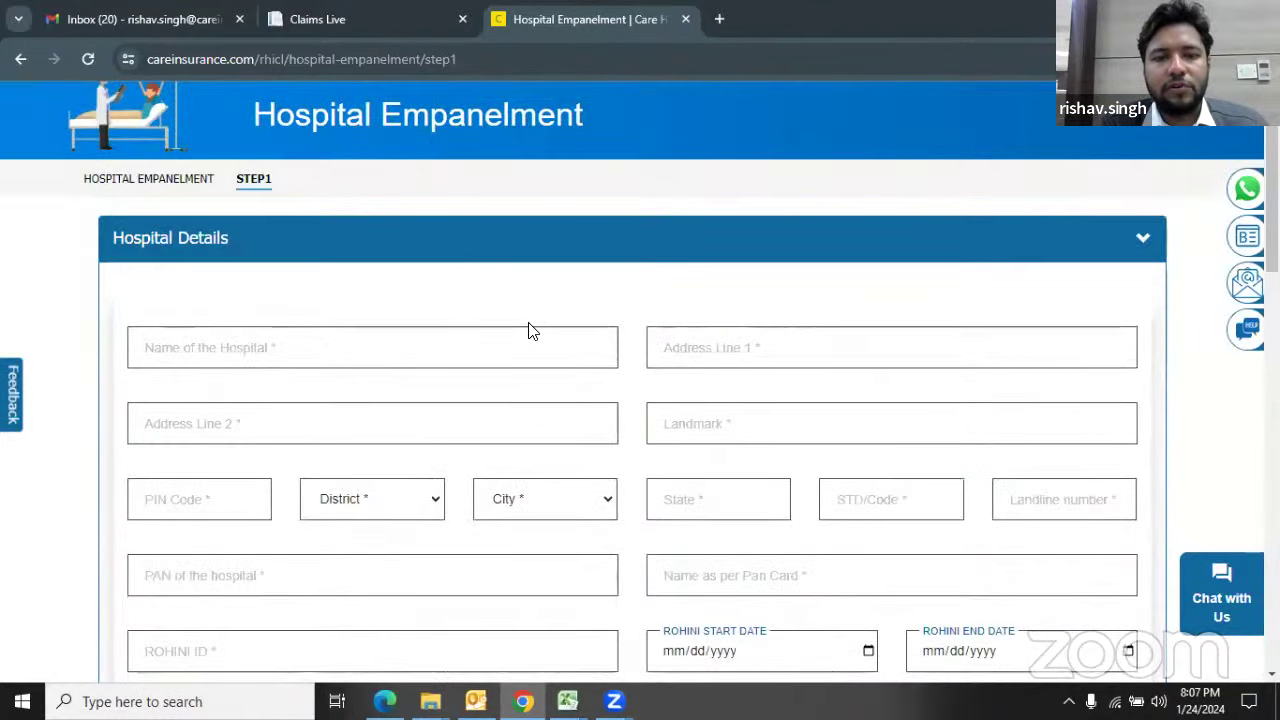
scroll(528, 331, down, 2)
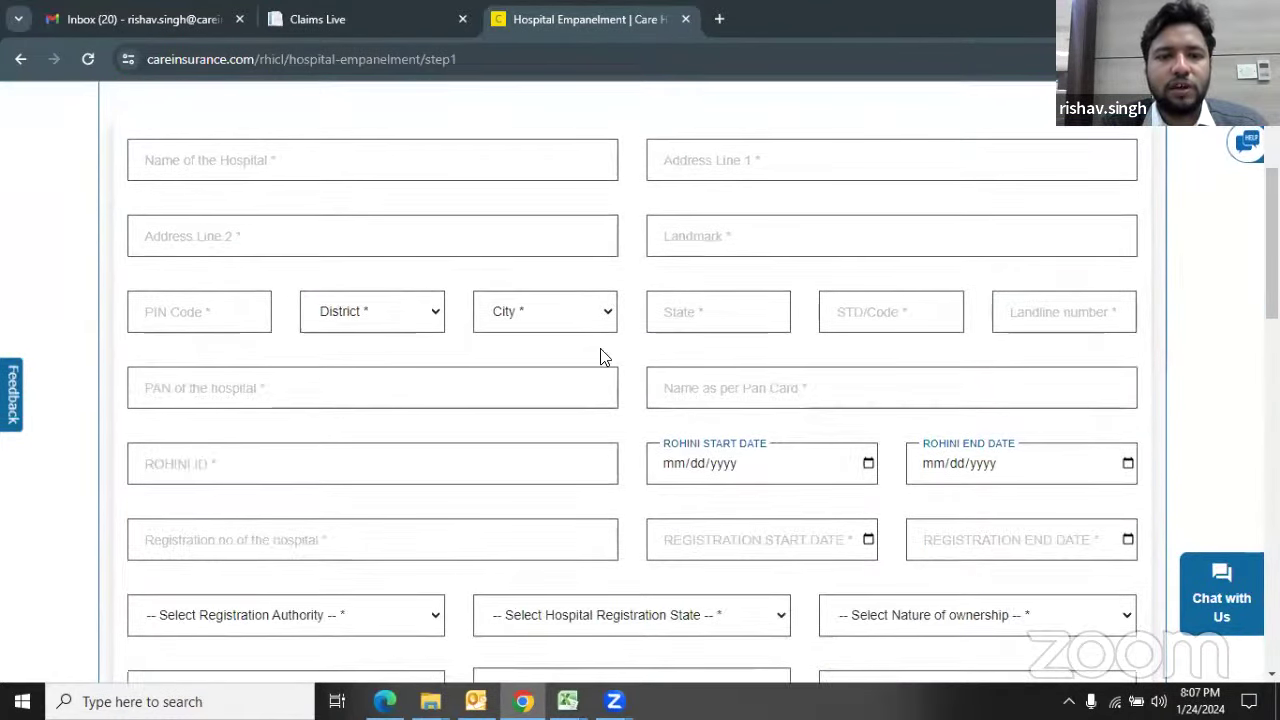
scroll(497, 437, up, 2)
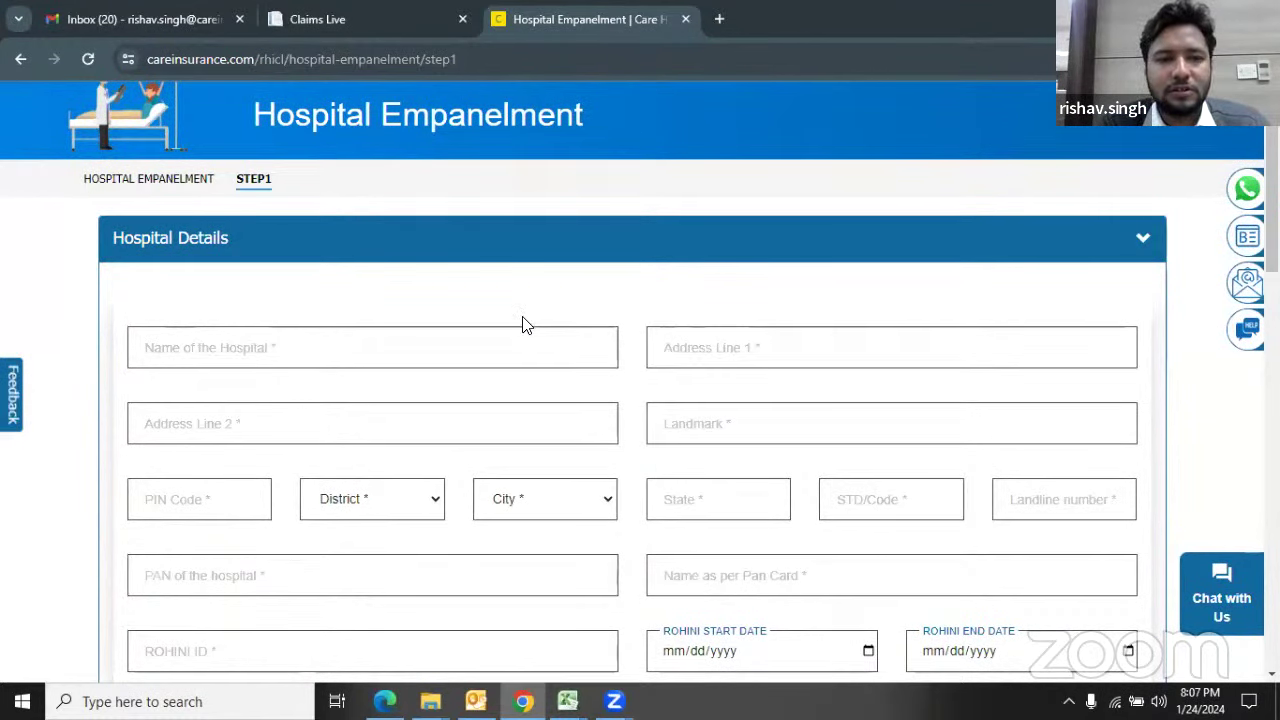
scroll(527, 325, down, 1)
Step: Step through the Name, Address Line 2, Landmark and PIN Code fields, leaving them blank
click(164, 265)
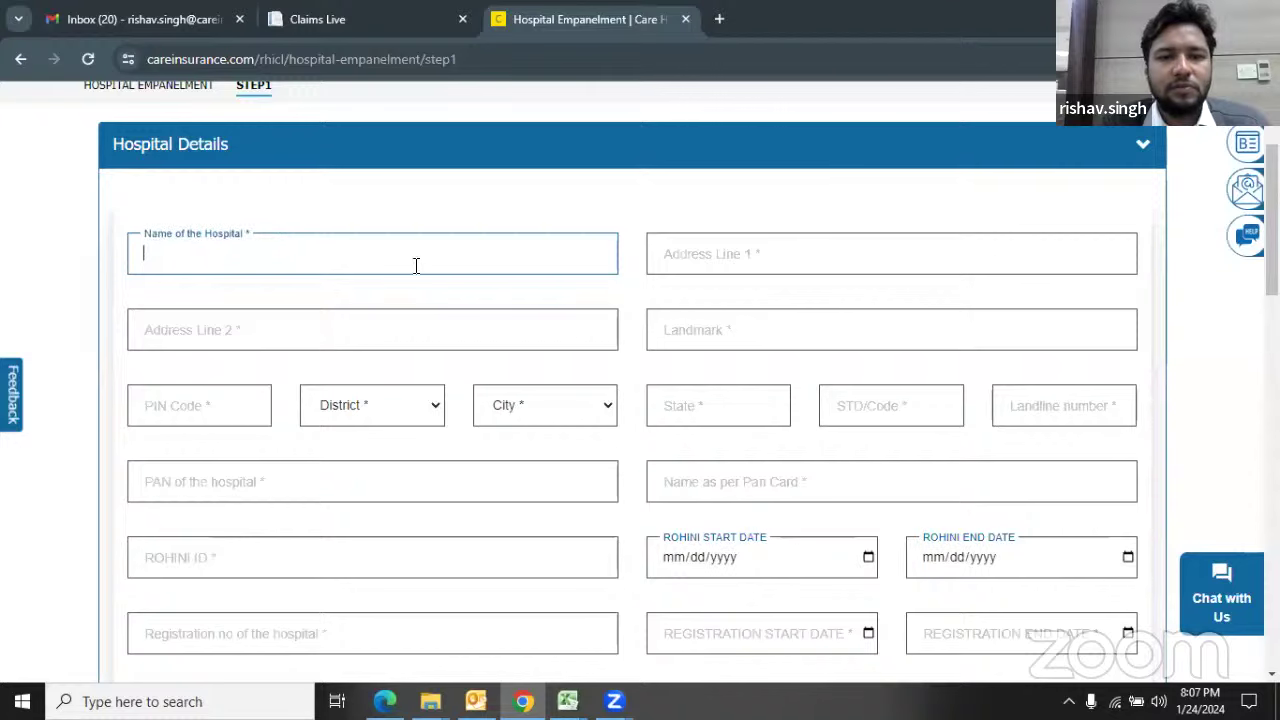
click(682, 266)
click(400, 332)
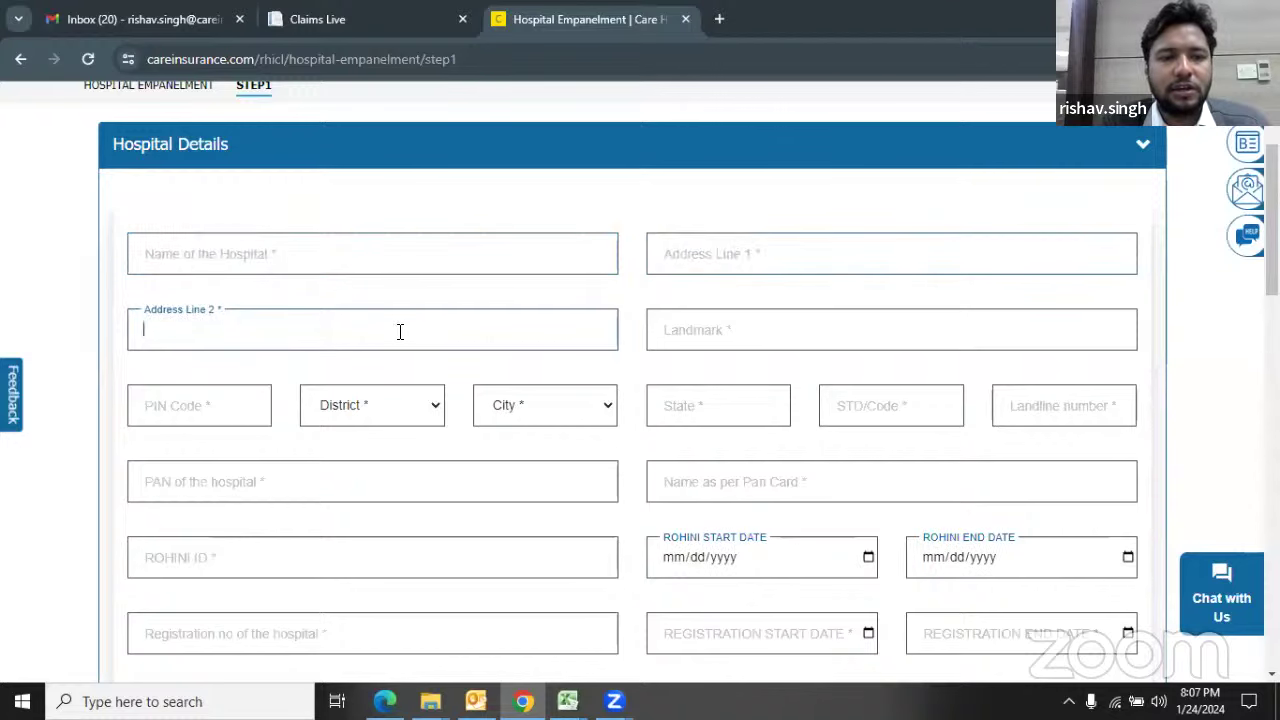
scroll(400, 331, down, 1)
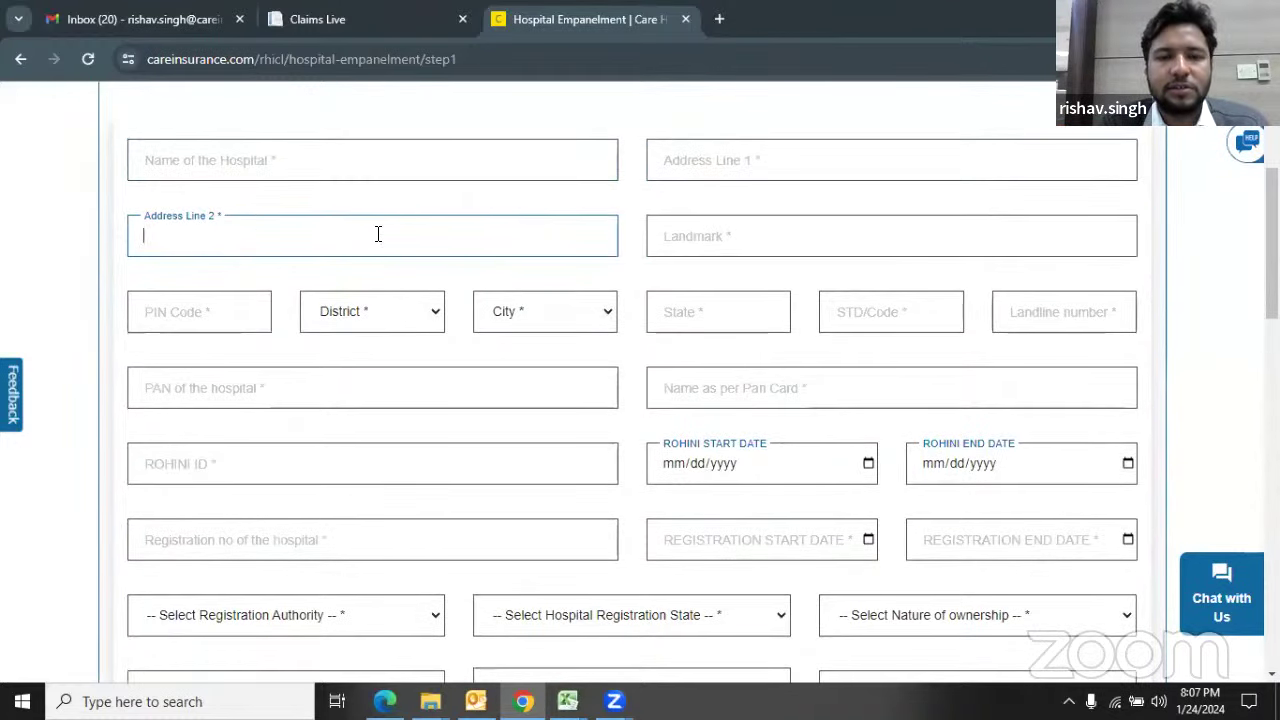
click(686, 242)
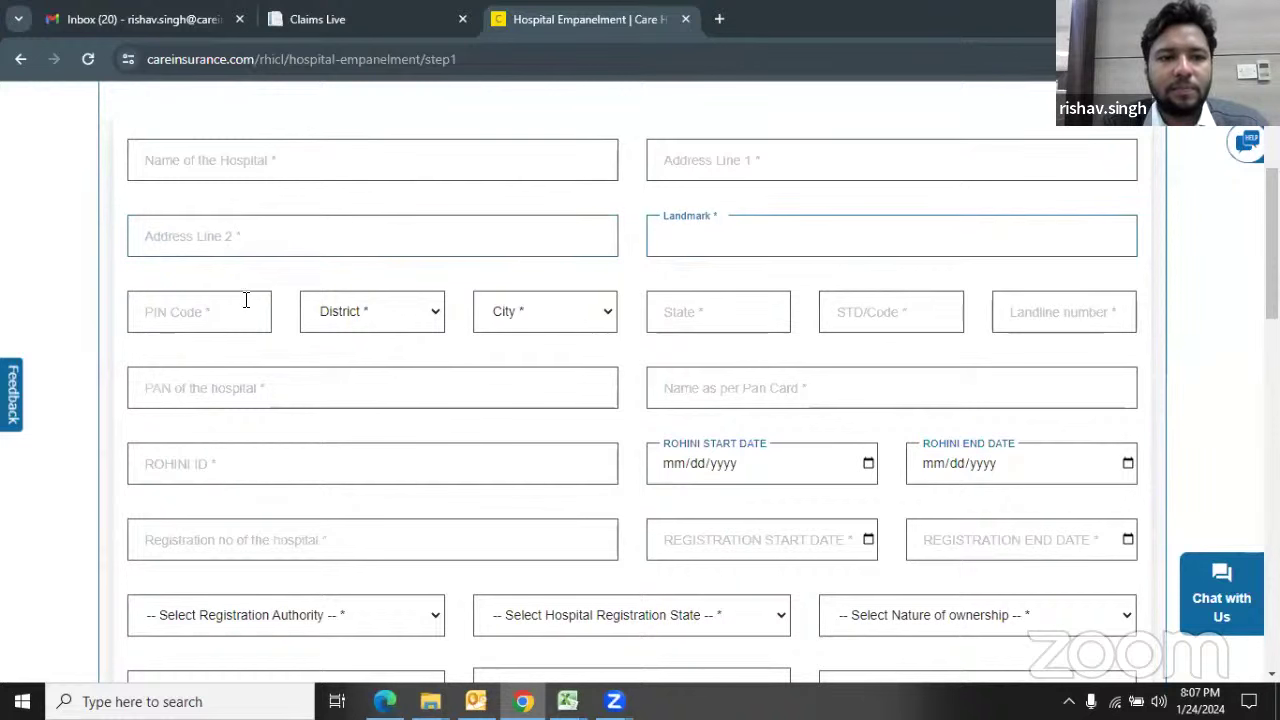
click(246, 300)
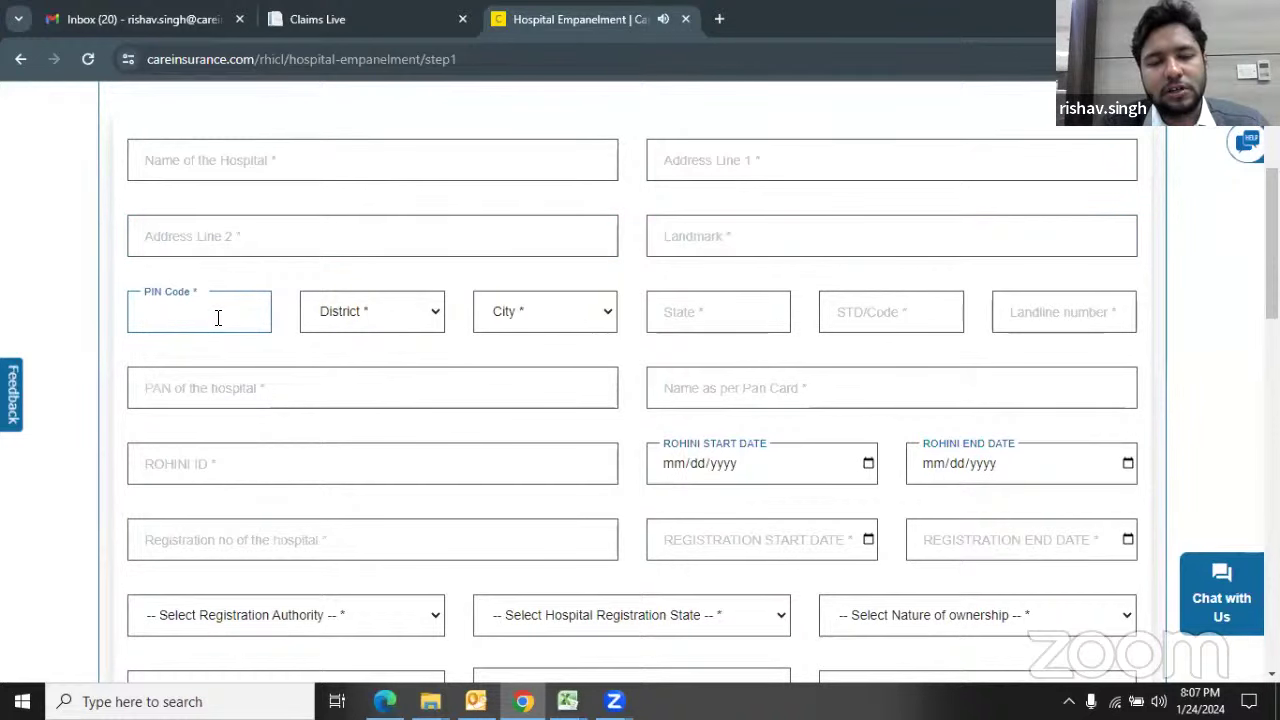
Step: Open and close the District dropdown without choosing, then scroll further down the form
click(436, 315)
click(458, 341)
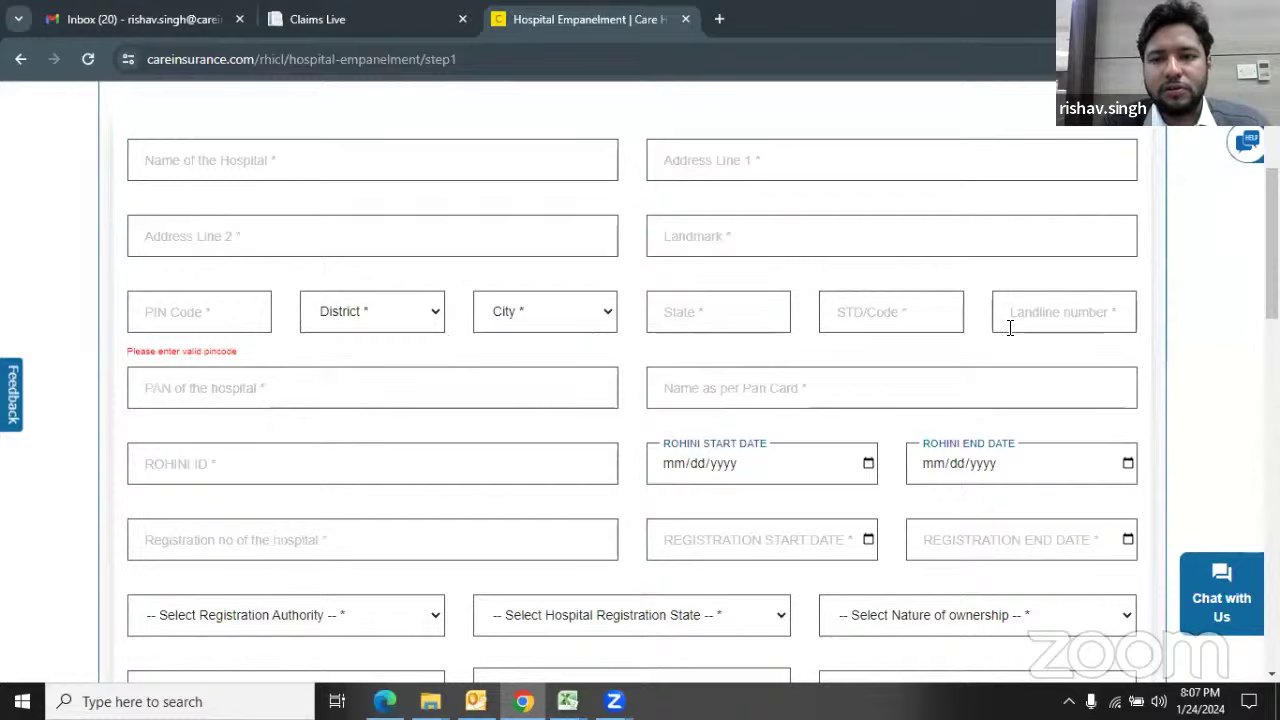
scroll(623, 370, down, 1)
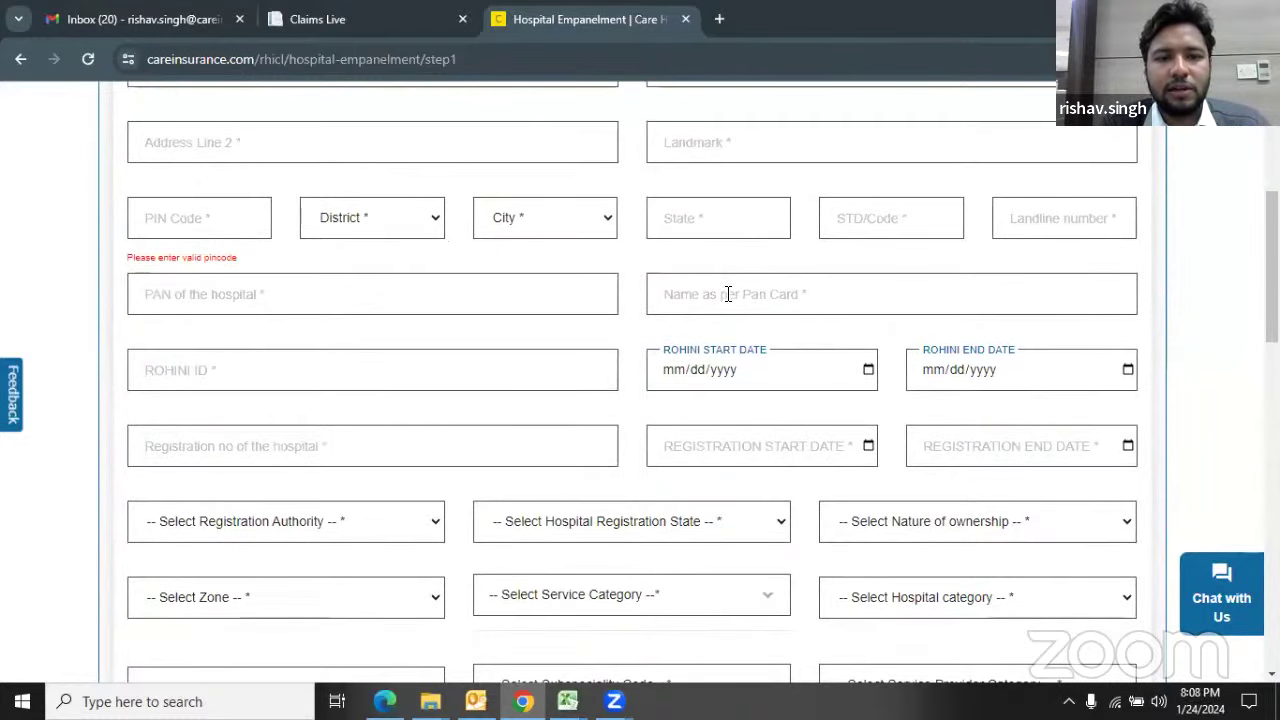
scroll(386, 363, down, 1)
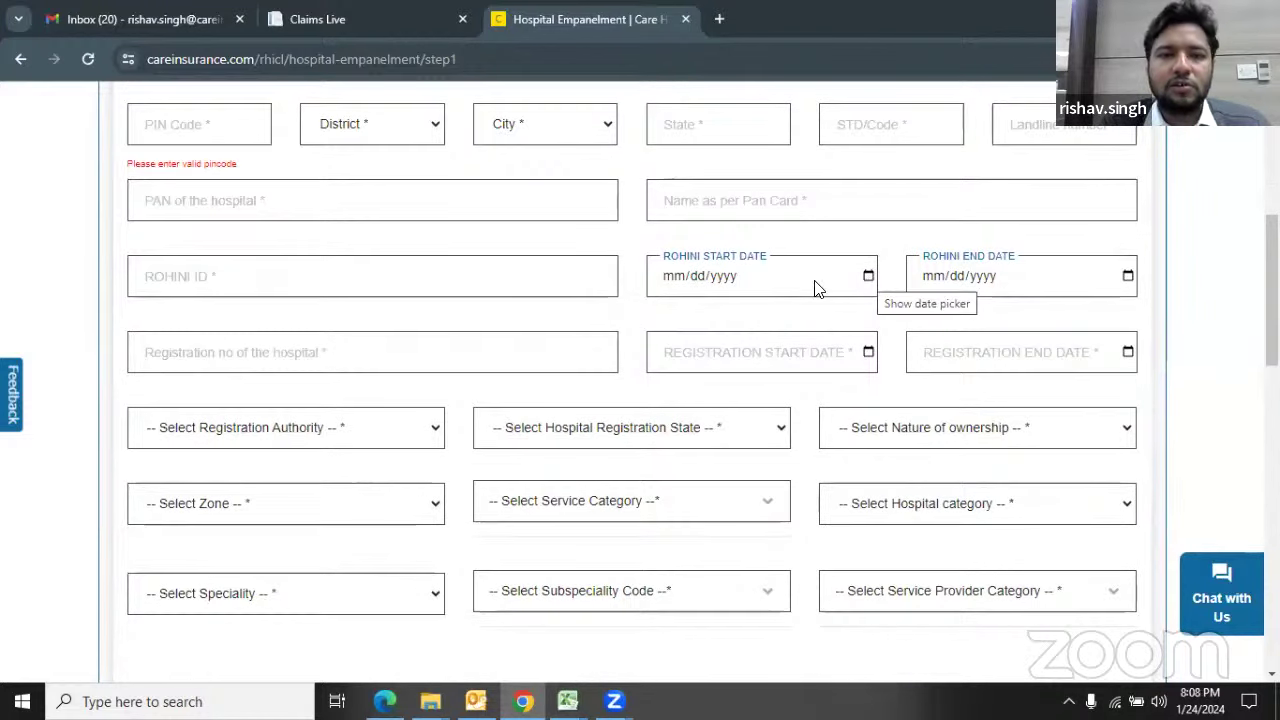
Step: Open and close the ROHINI start date calendar without picking a date
click(868, 282)
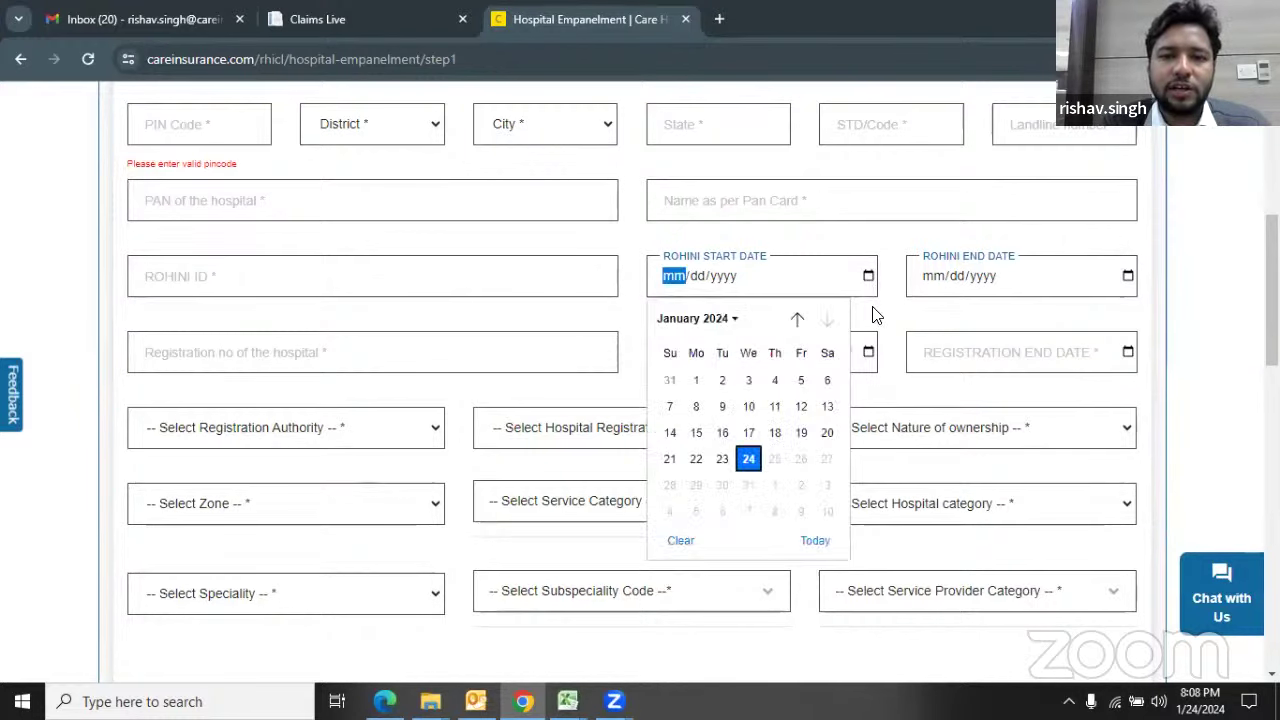
click(875, 316)
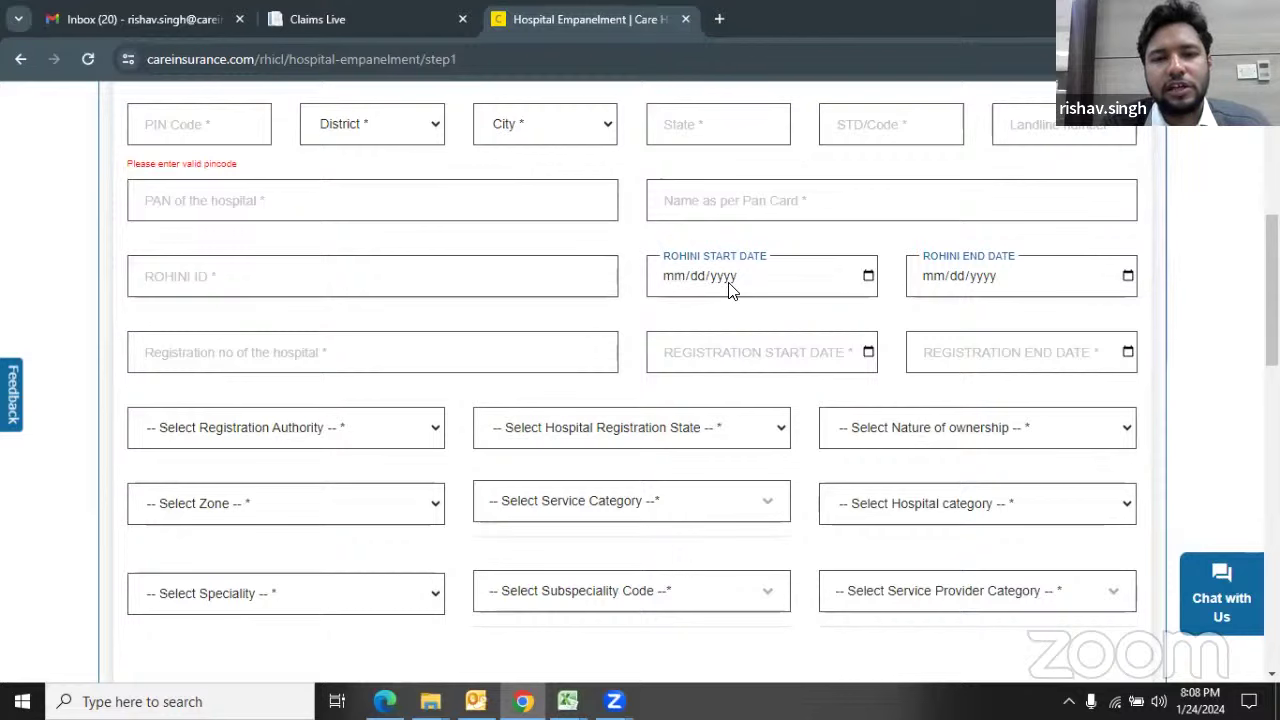
scroll(669, 309, down, 1)
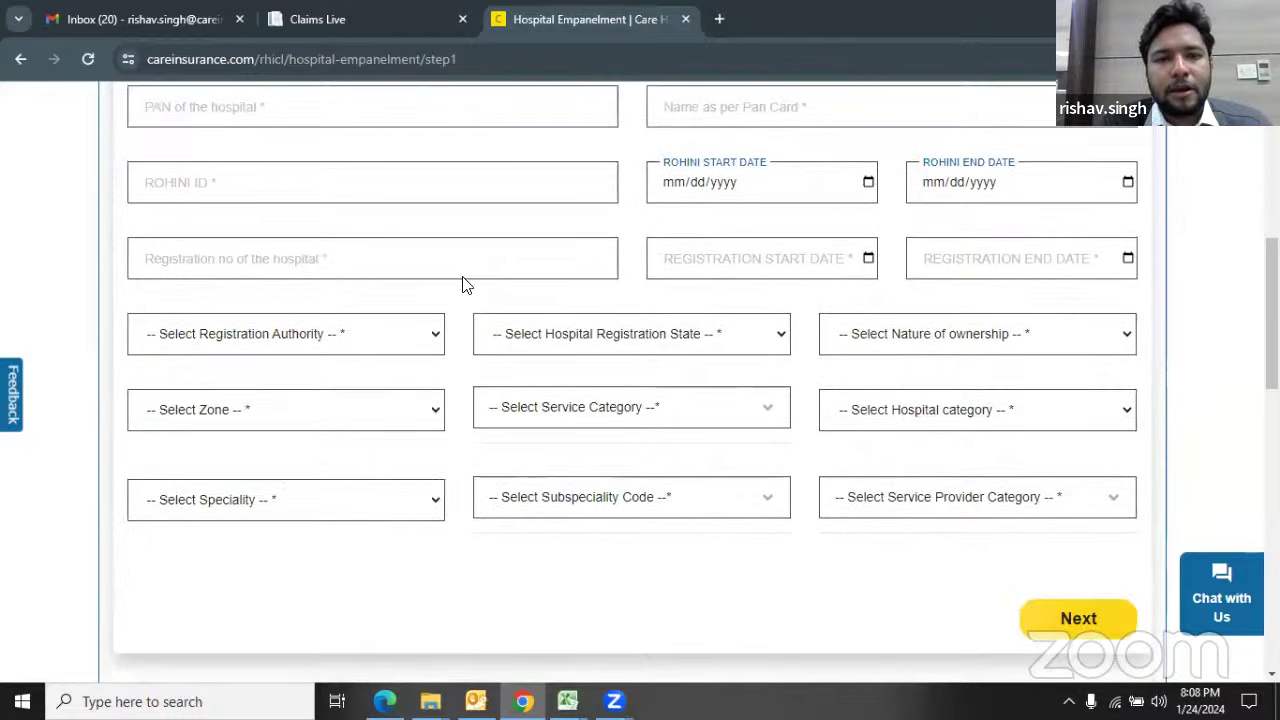
Step: Leave the registration number empty so it's flagged, then show the Registration Authority options
click(394, 269)
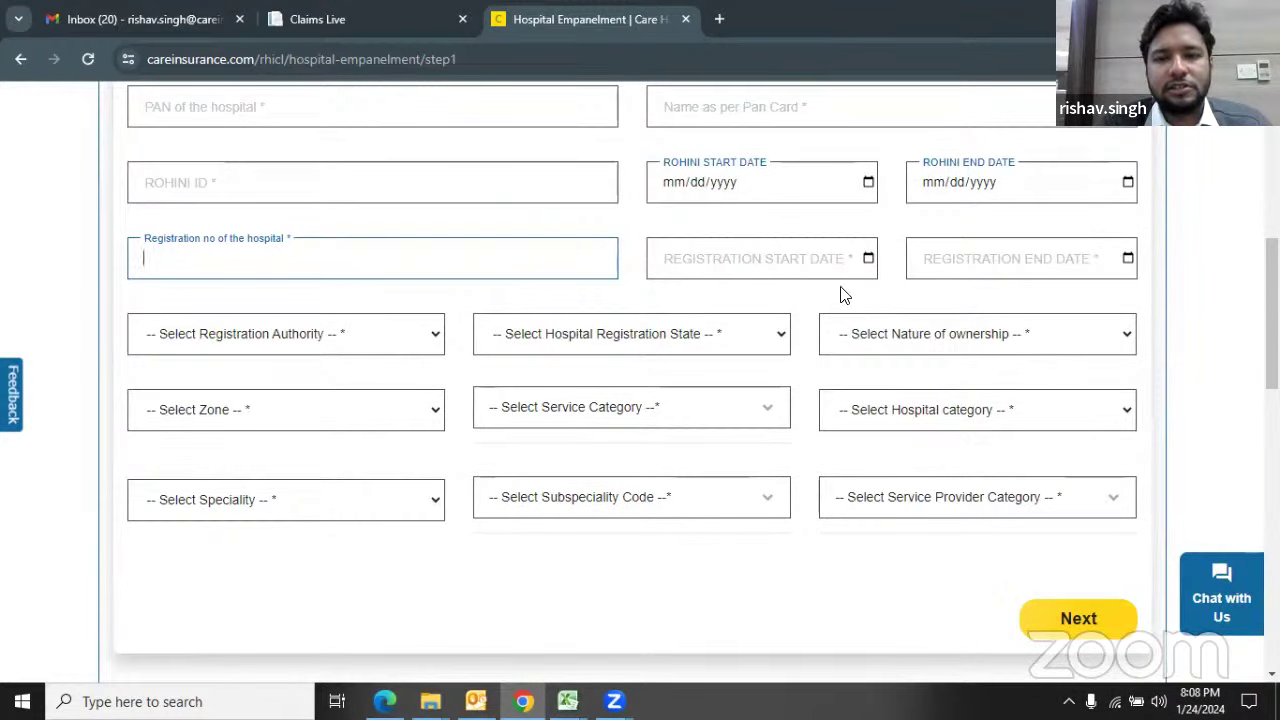
click(614, 306)
scroll(423, 351, down, 1)
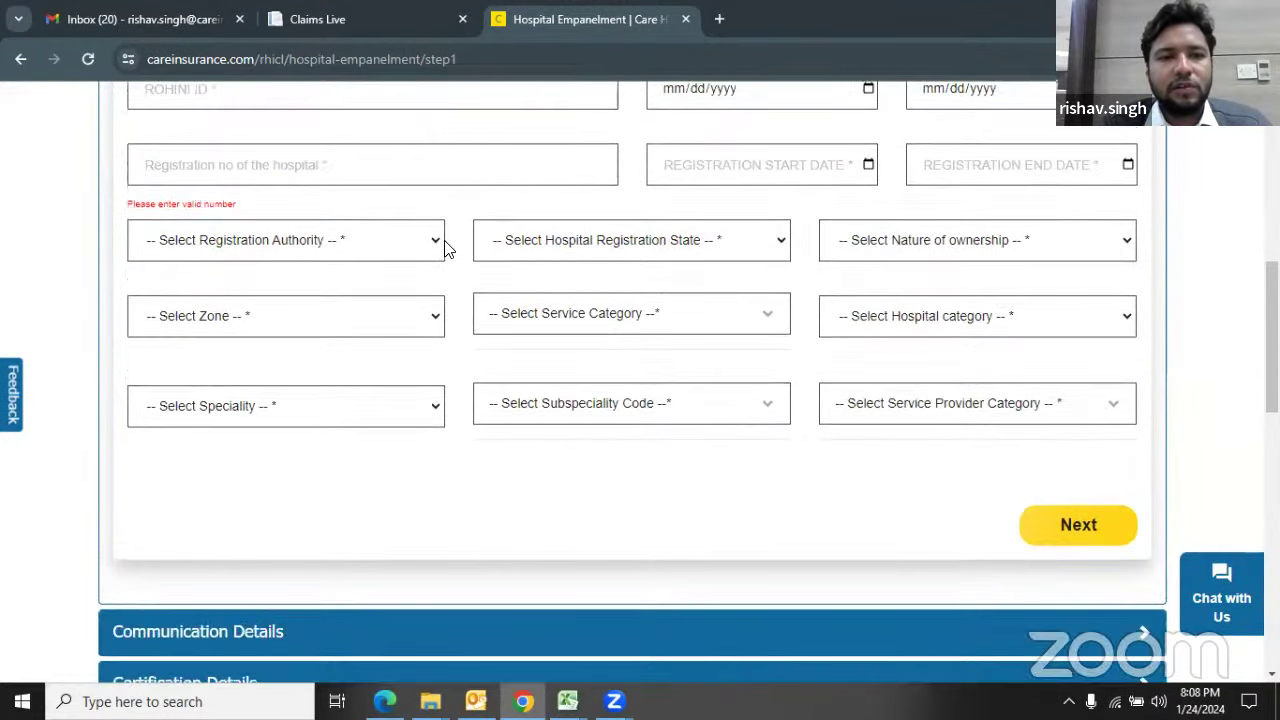
click(436, 246)
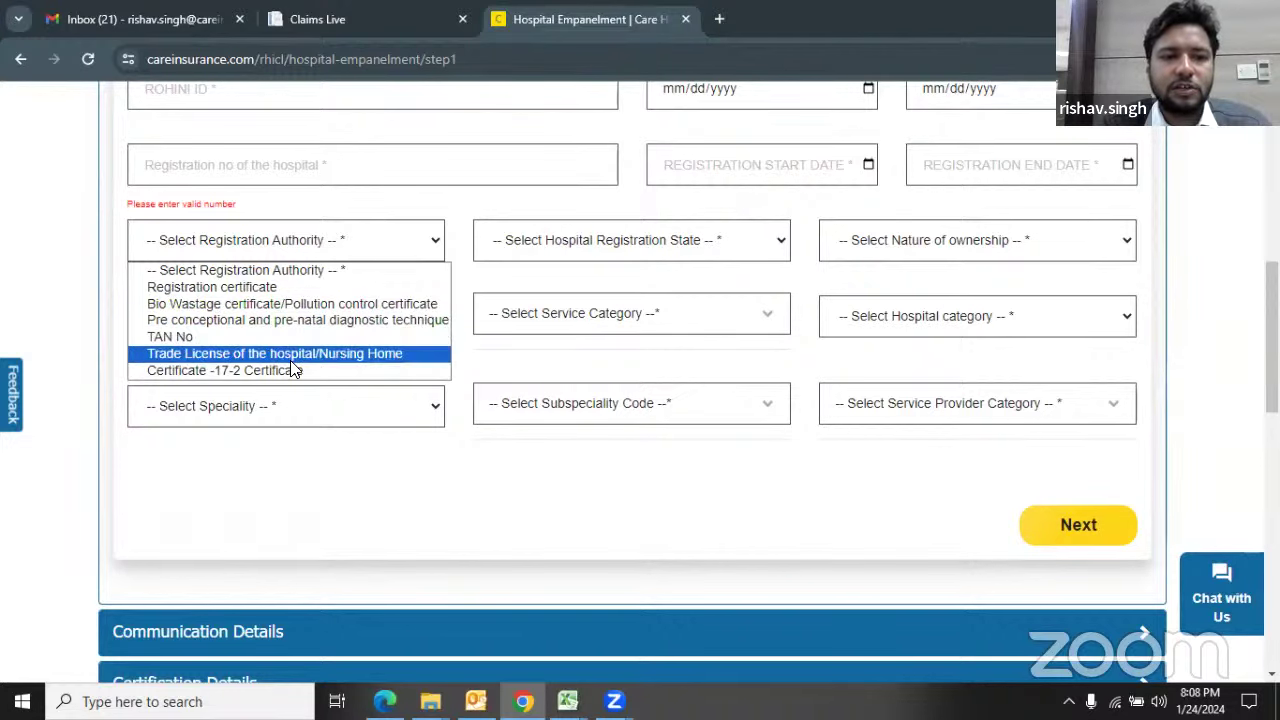
click(322, 441)
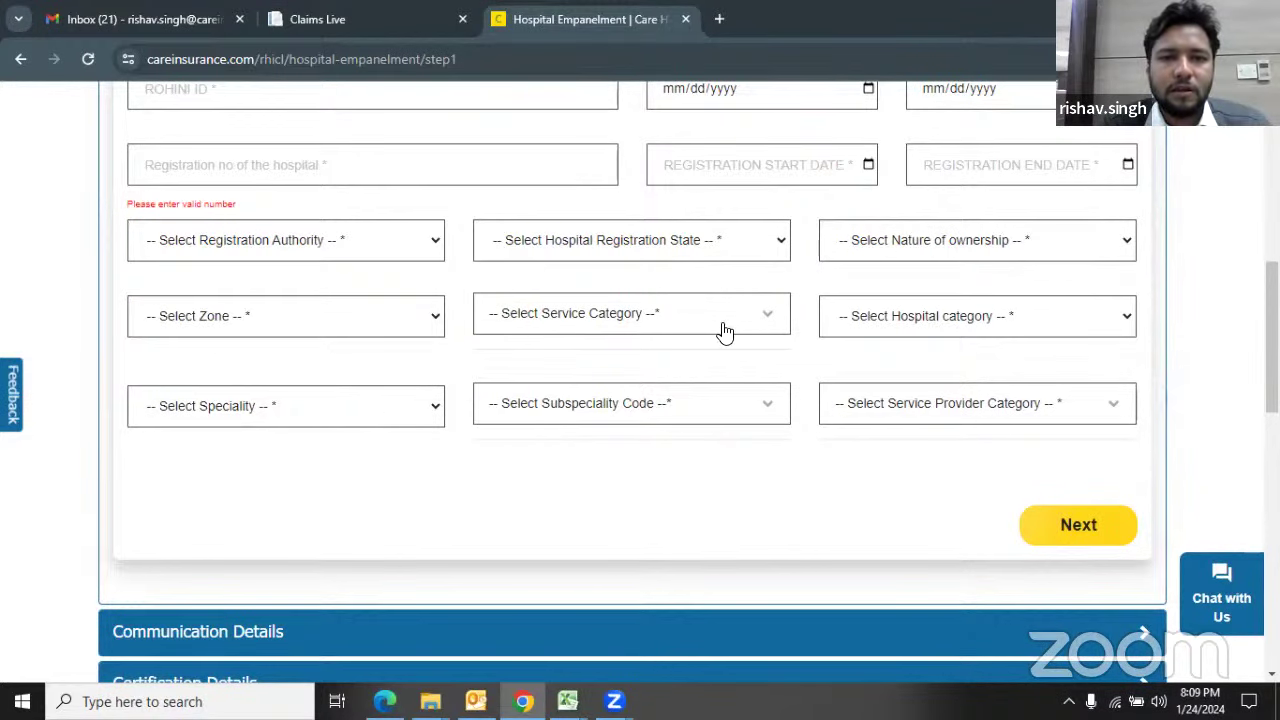
click(782, 246)
scroll(700, 351, down, 4)
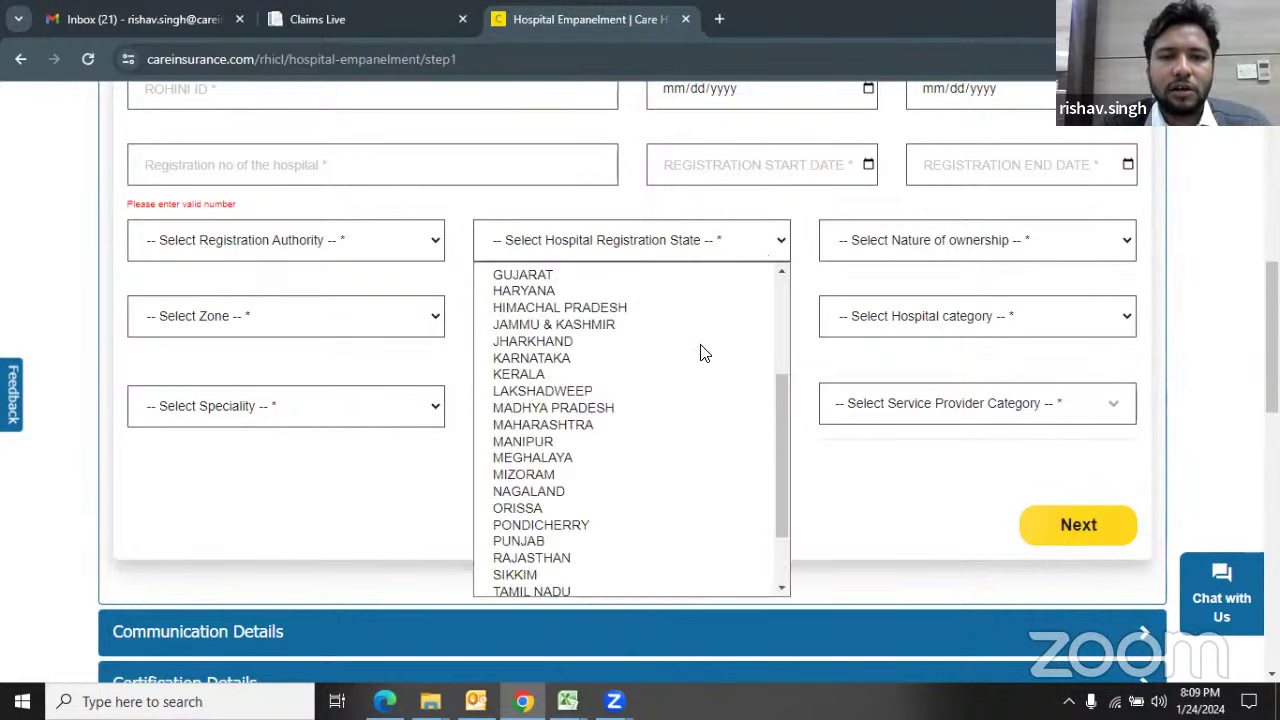
scroll(703, 352, up, 5)
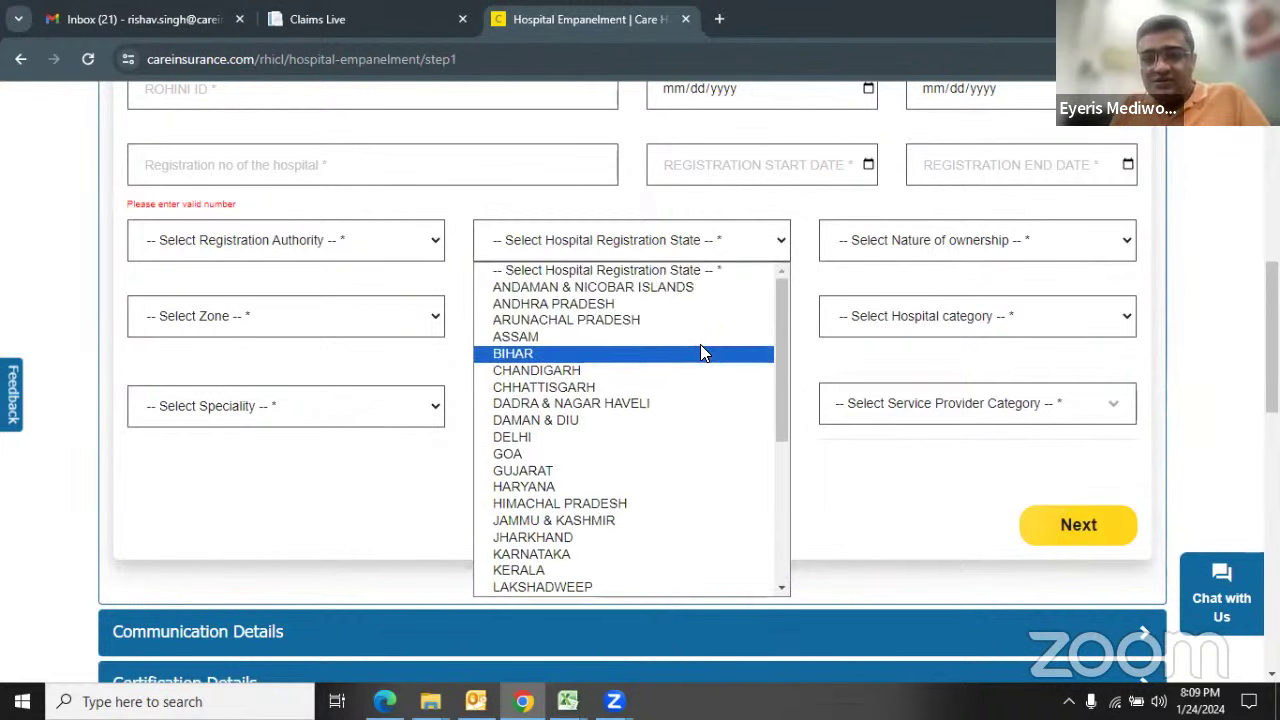
click(916, 449)
click(1127, 240)
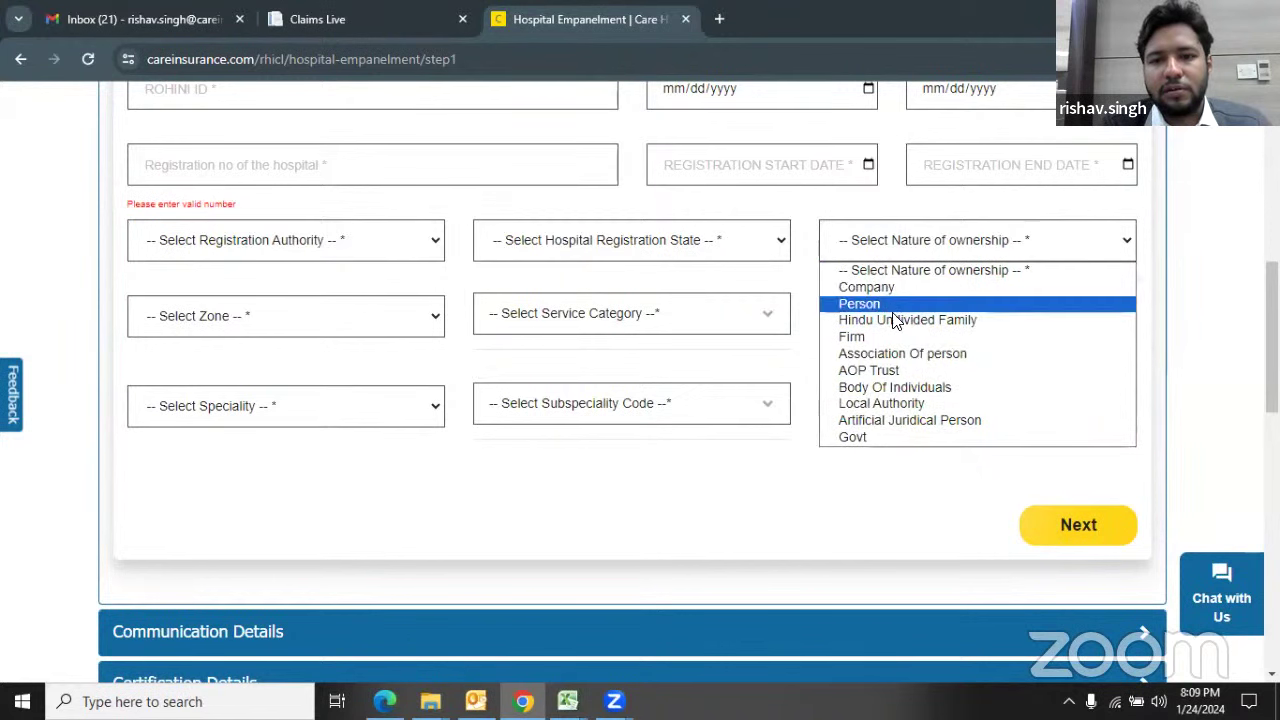
click(800, 455)
key(Tab)
key(alt+Down)
key(Down)
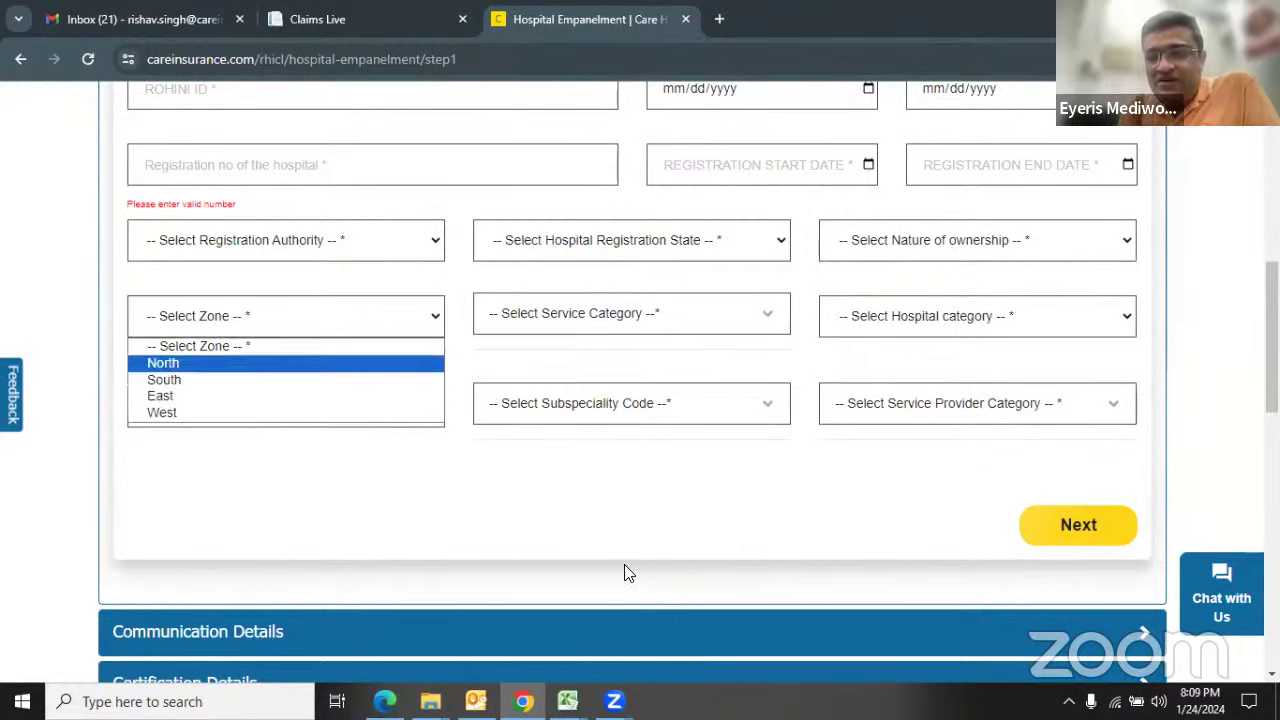
click(624, 572)
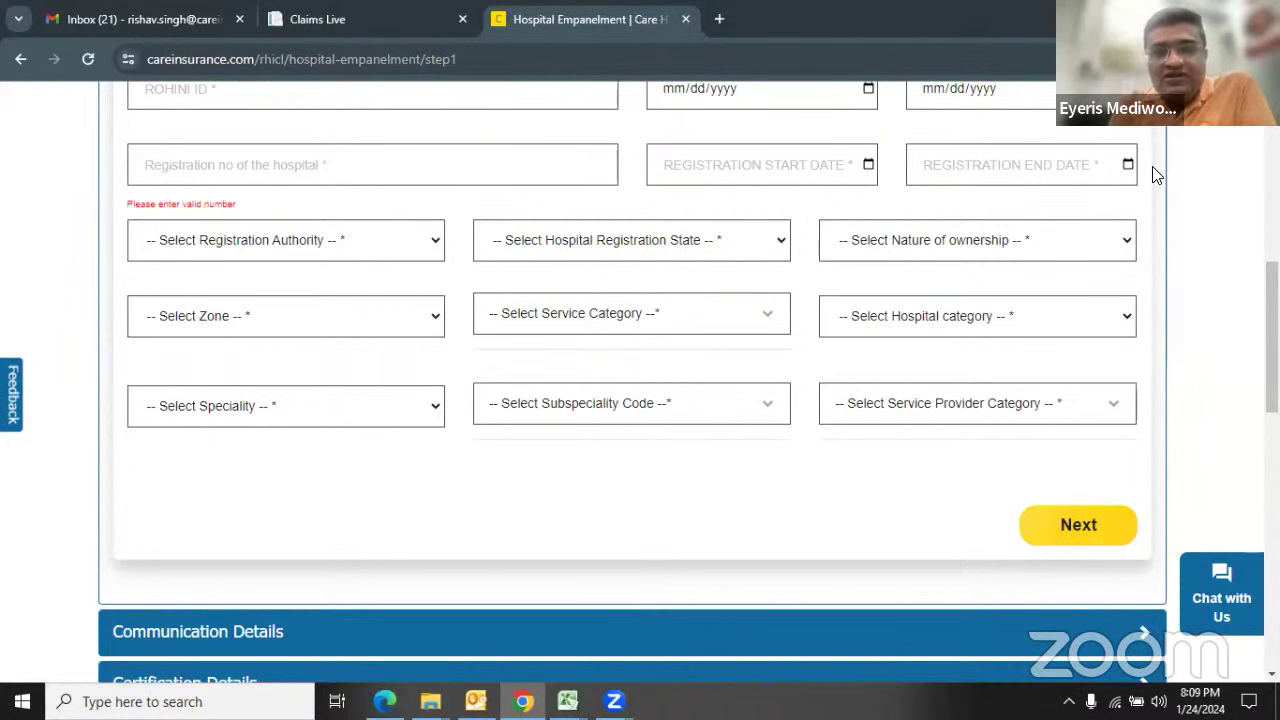
click(436, 240)
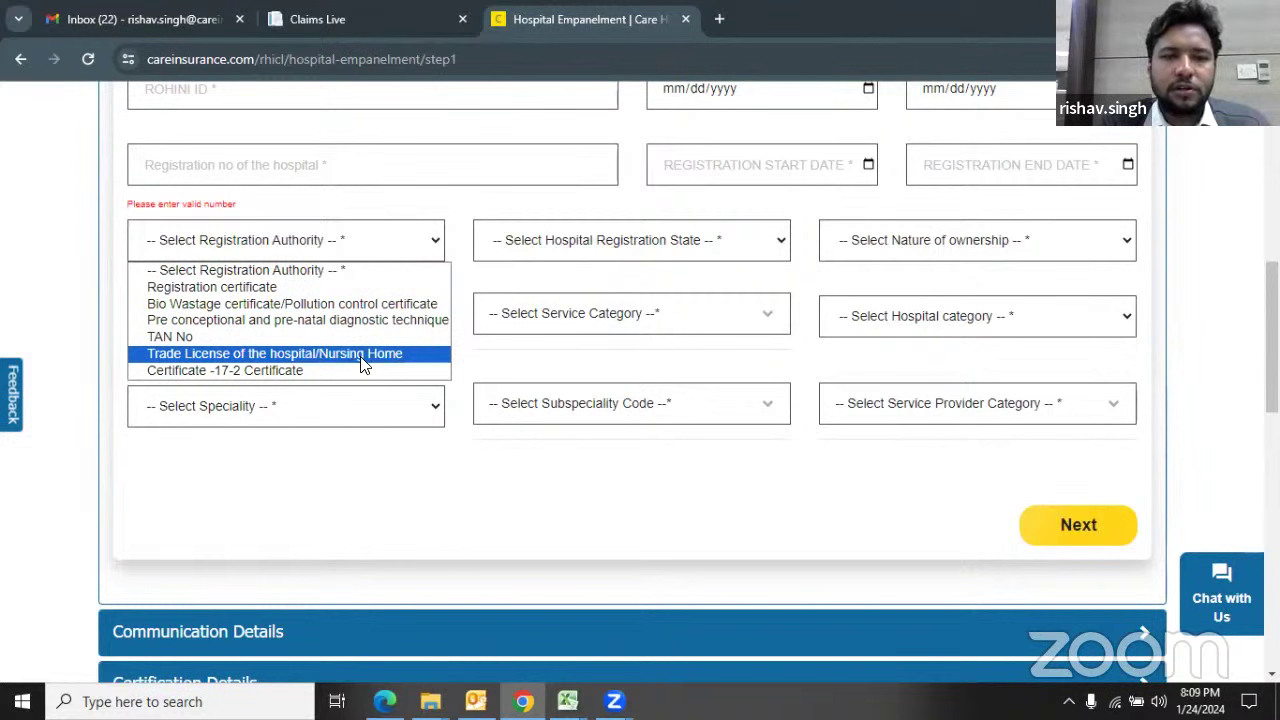
click(435, 245)
click(435, 245)
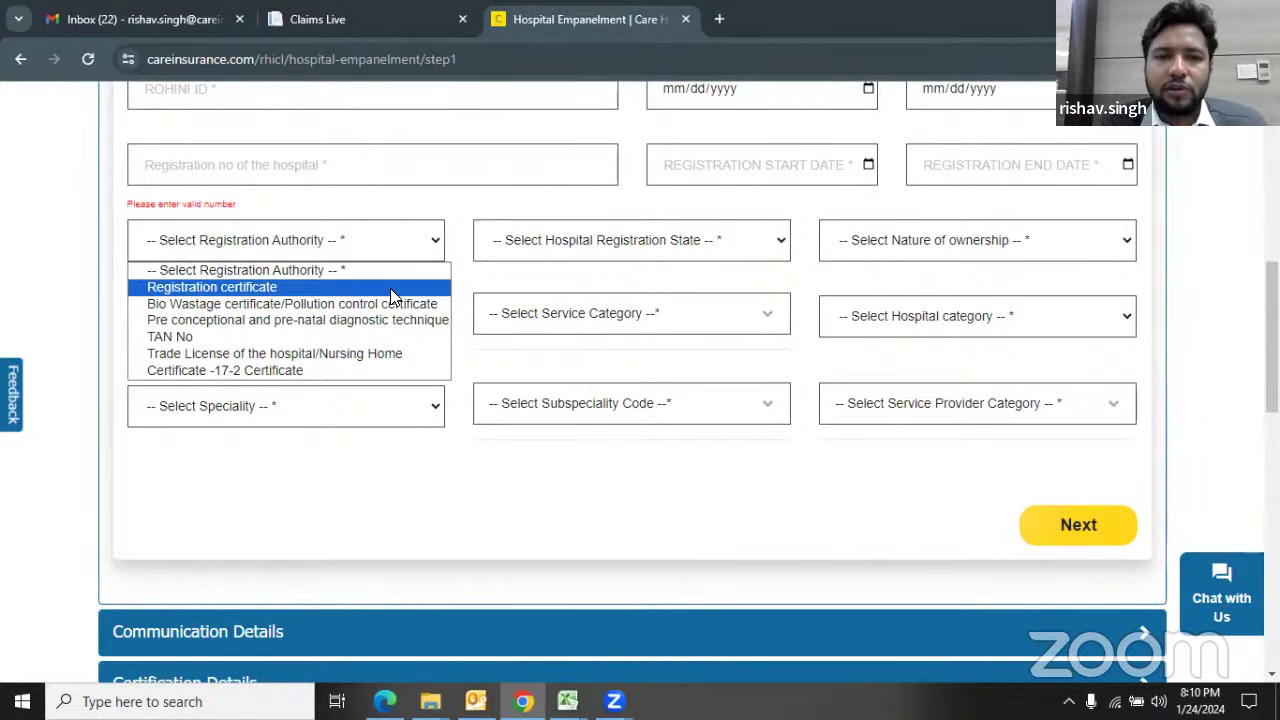
click(360, 450)
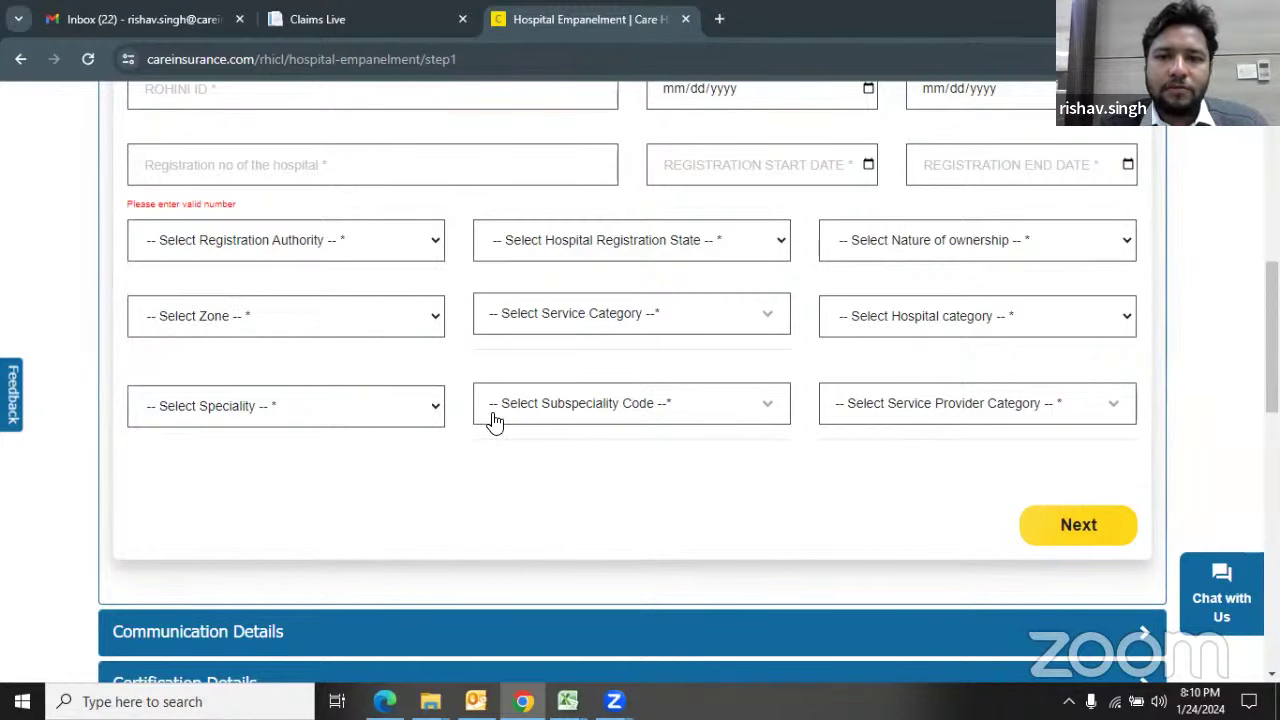
click(435, 255)
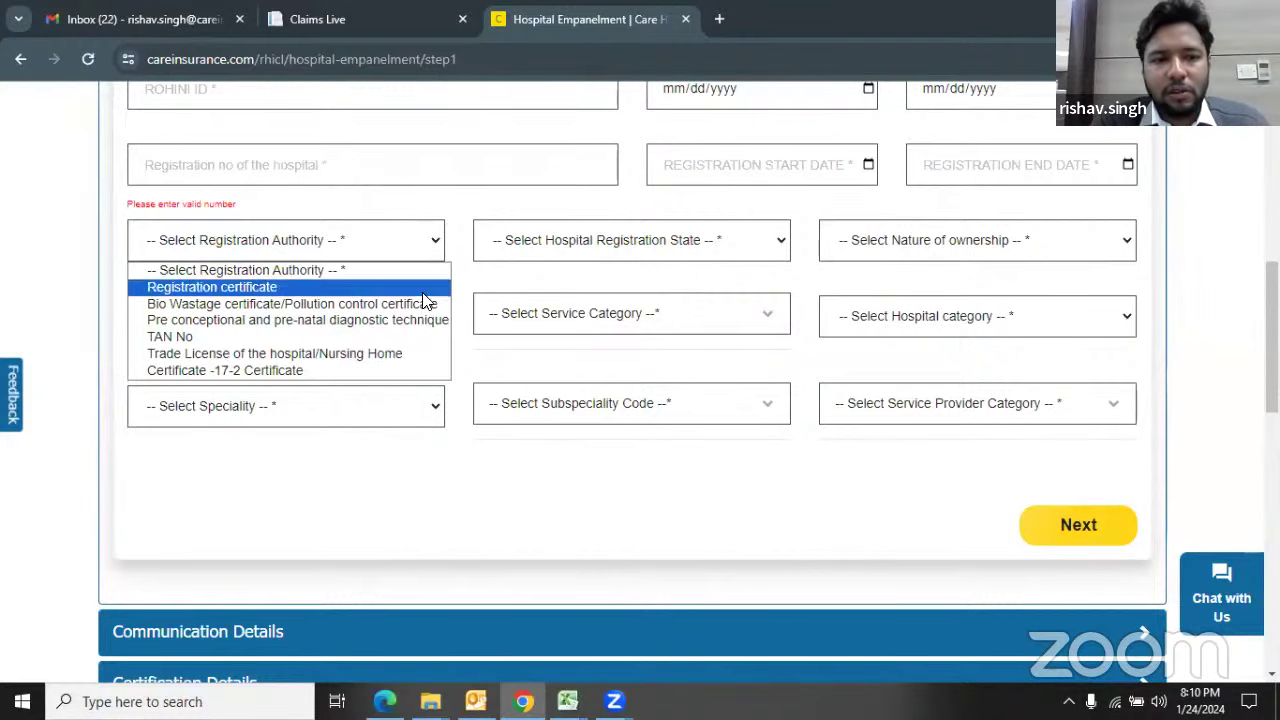
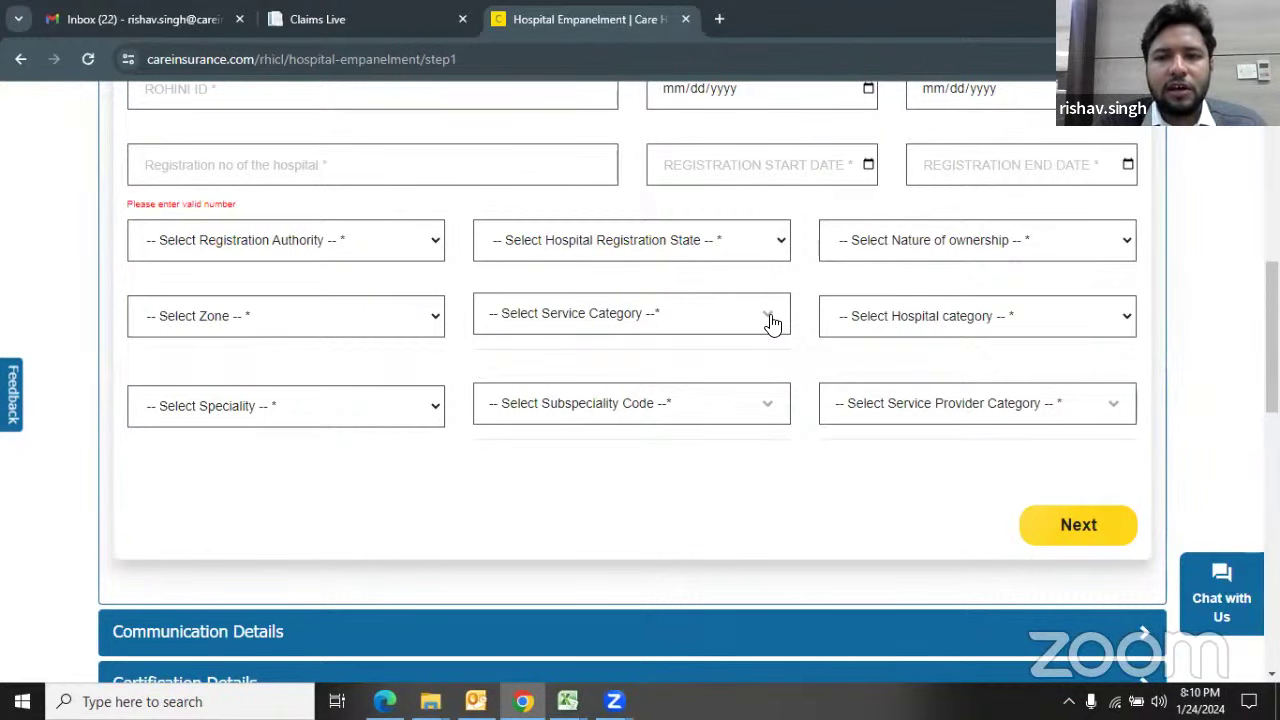
Step: Preview the Registration Authority options without choosing one, then close the Claims Live tab
click(435, 246)
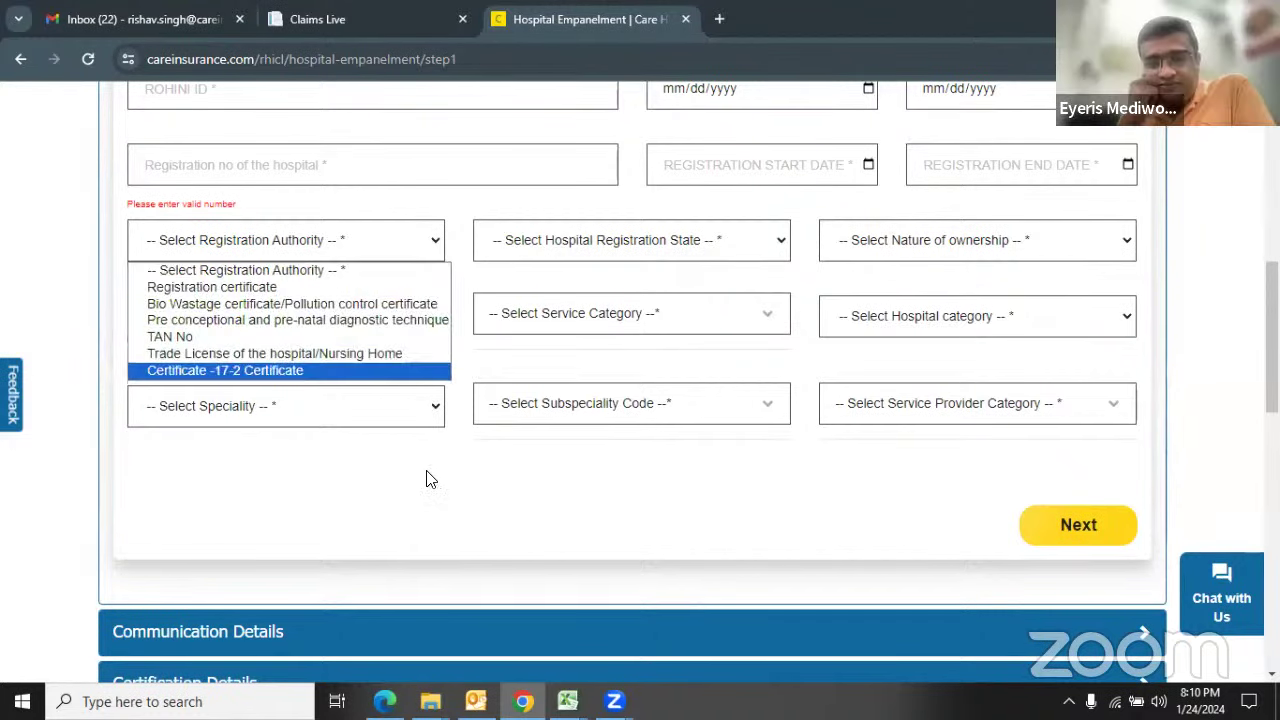
click(460, 462)
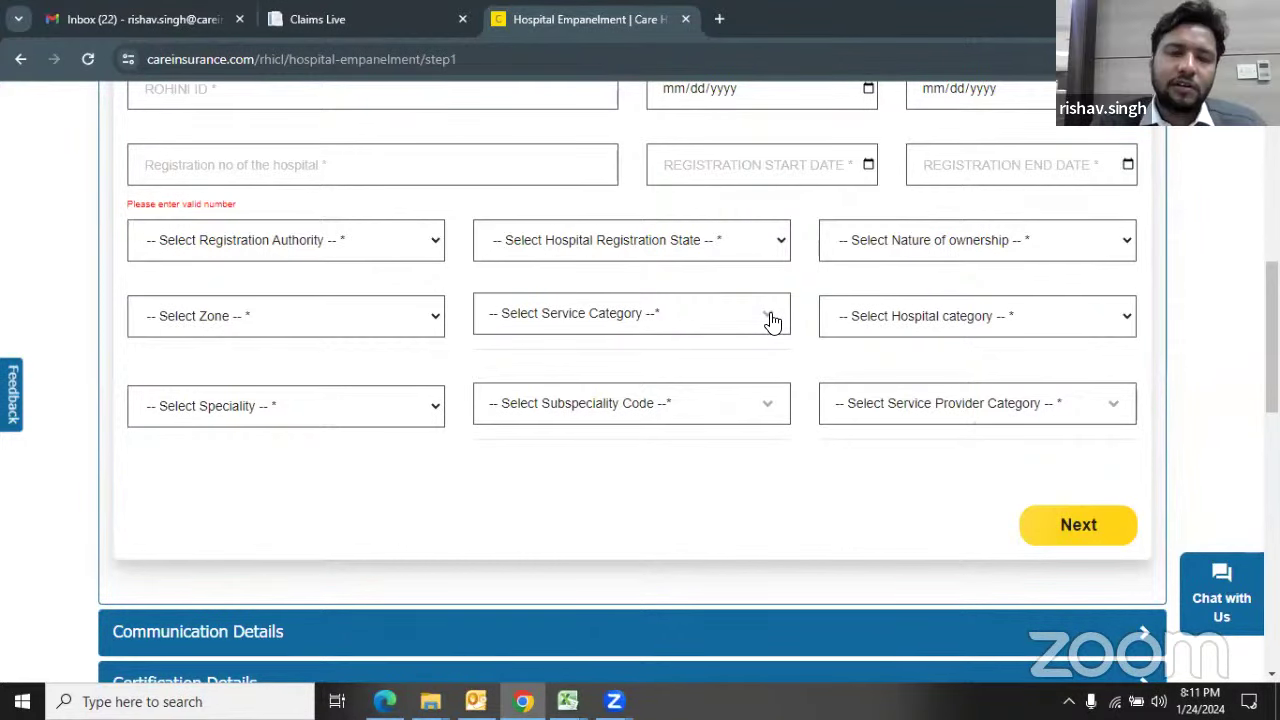
click(462, 19)
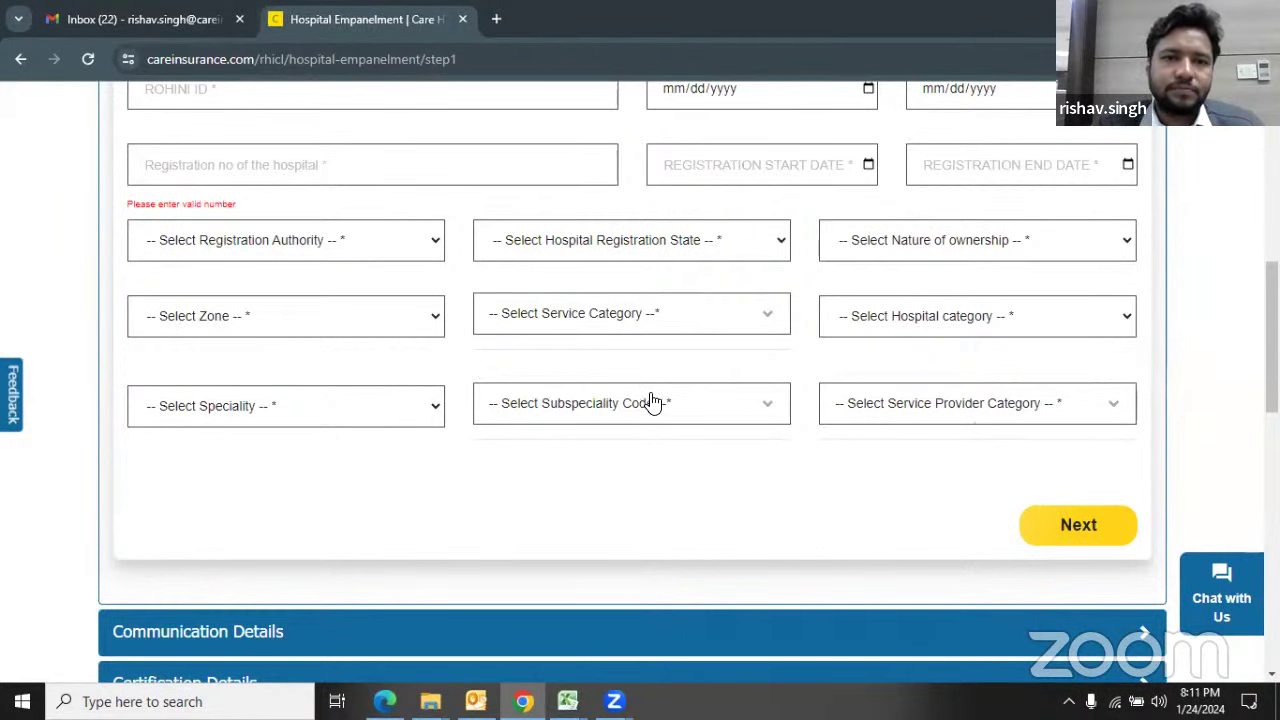
click(436, 320)
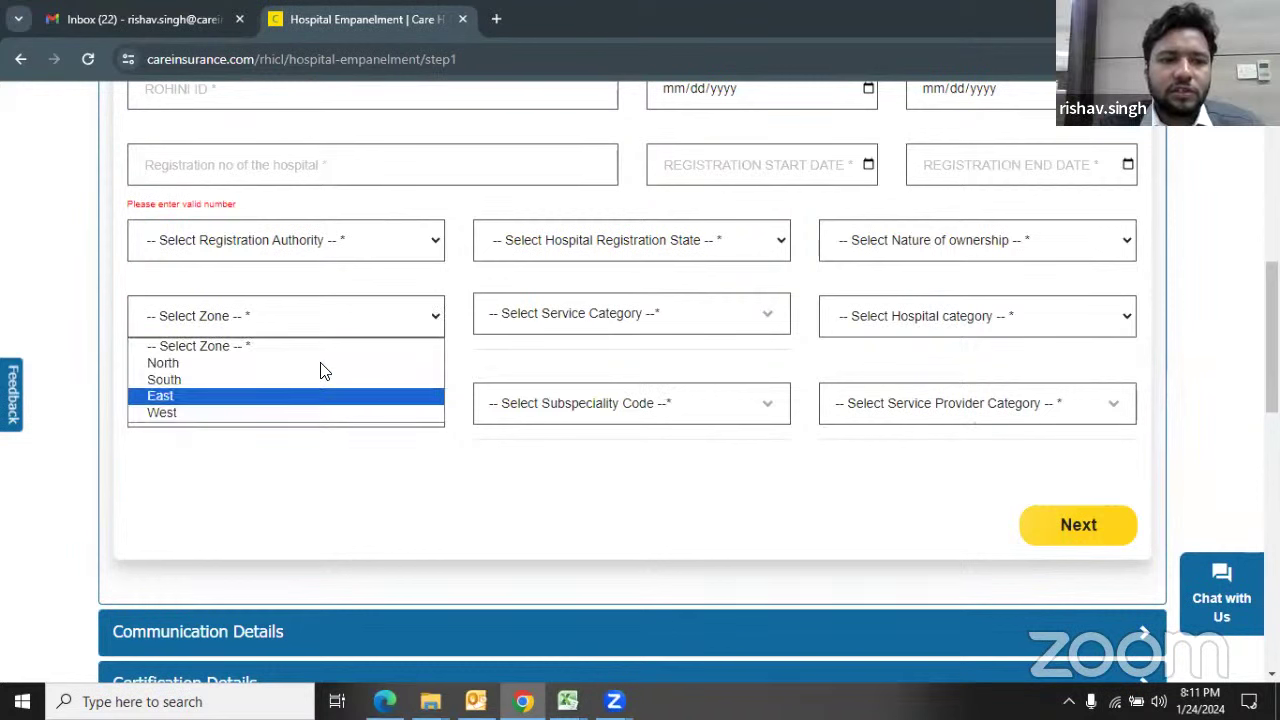
click(440, 320)
click(766, 318)
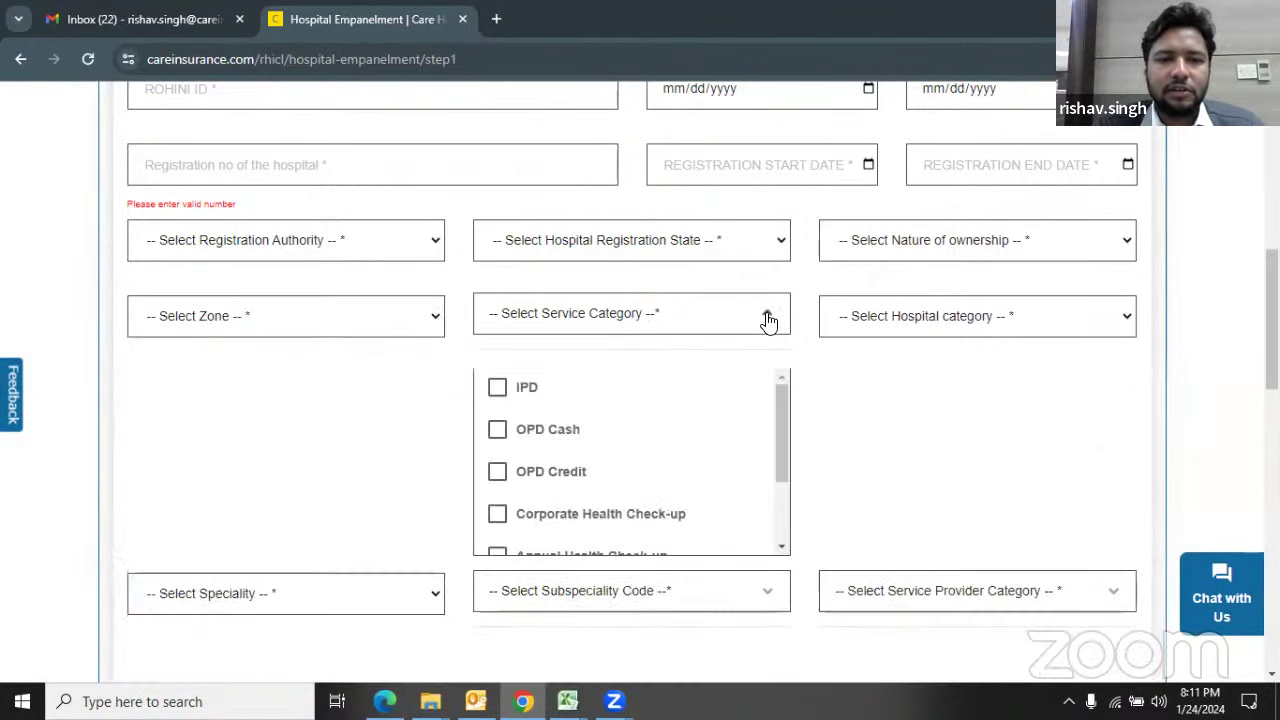
scroll(835, 400, down, 1)
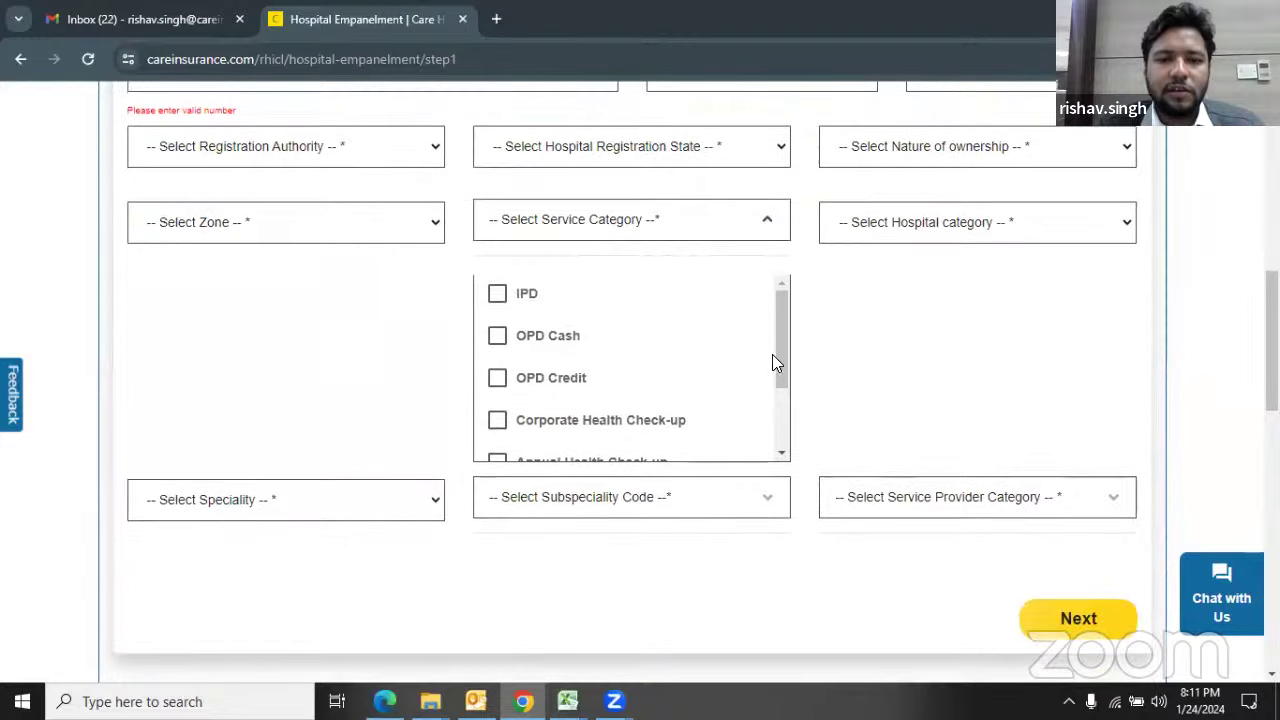
scroll(778, 380, down, 2)
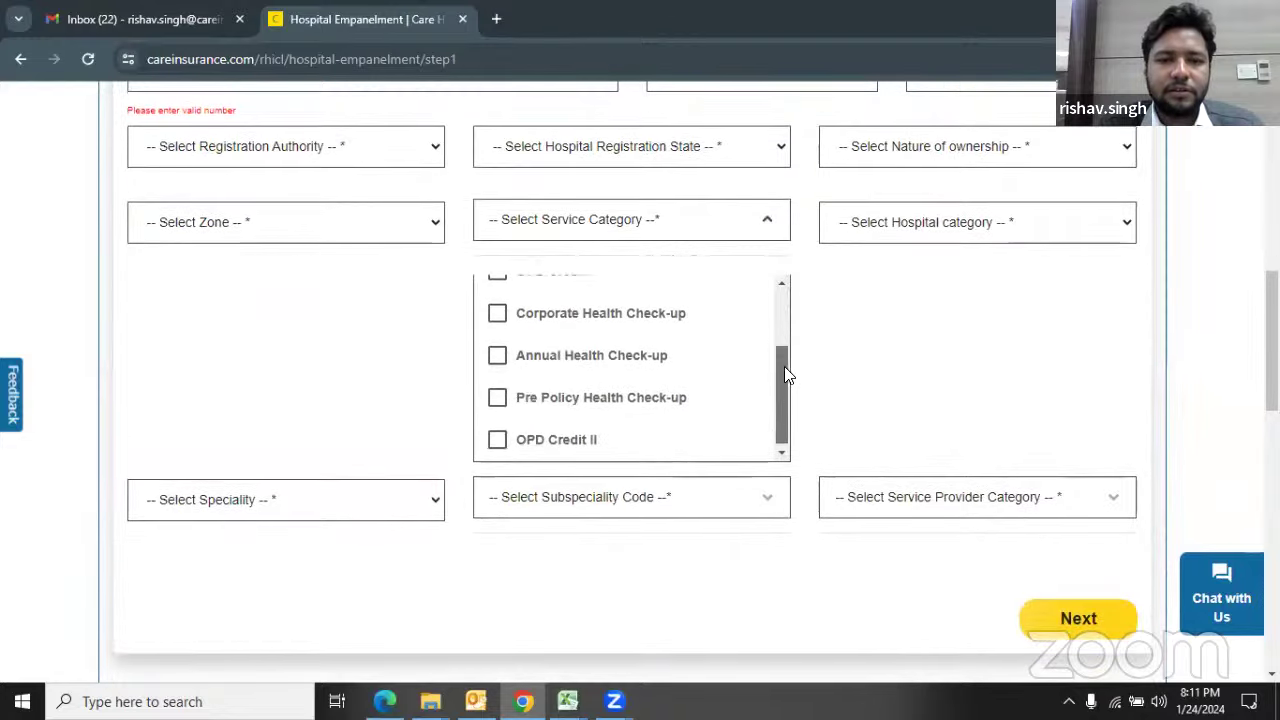
scroll(790, 355, up, 2)
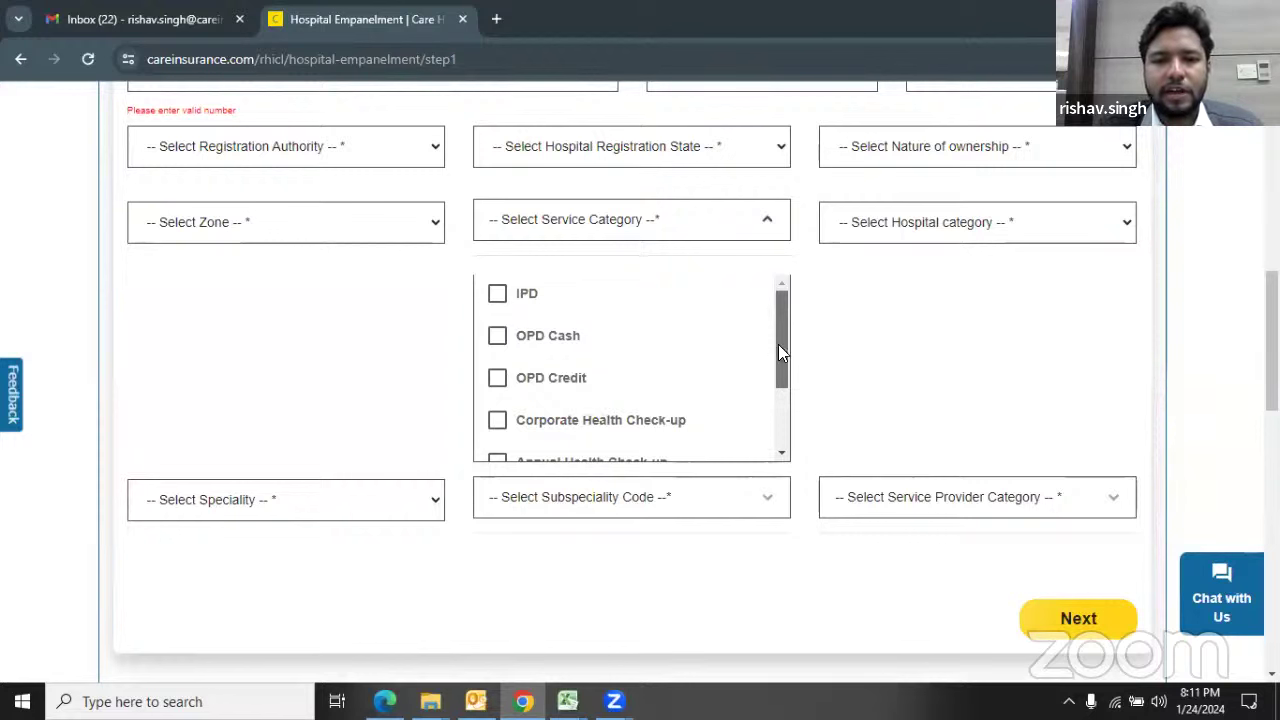
scroll(773, 381, down, 1)
scroll(774, 395, down, 1)
scroll(780, 380, up, 2)
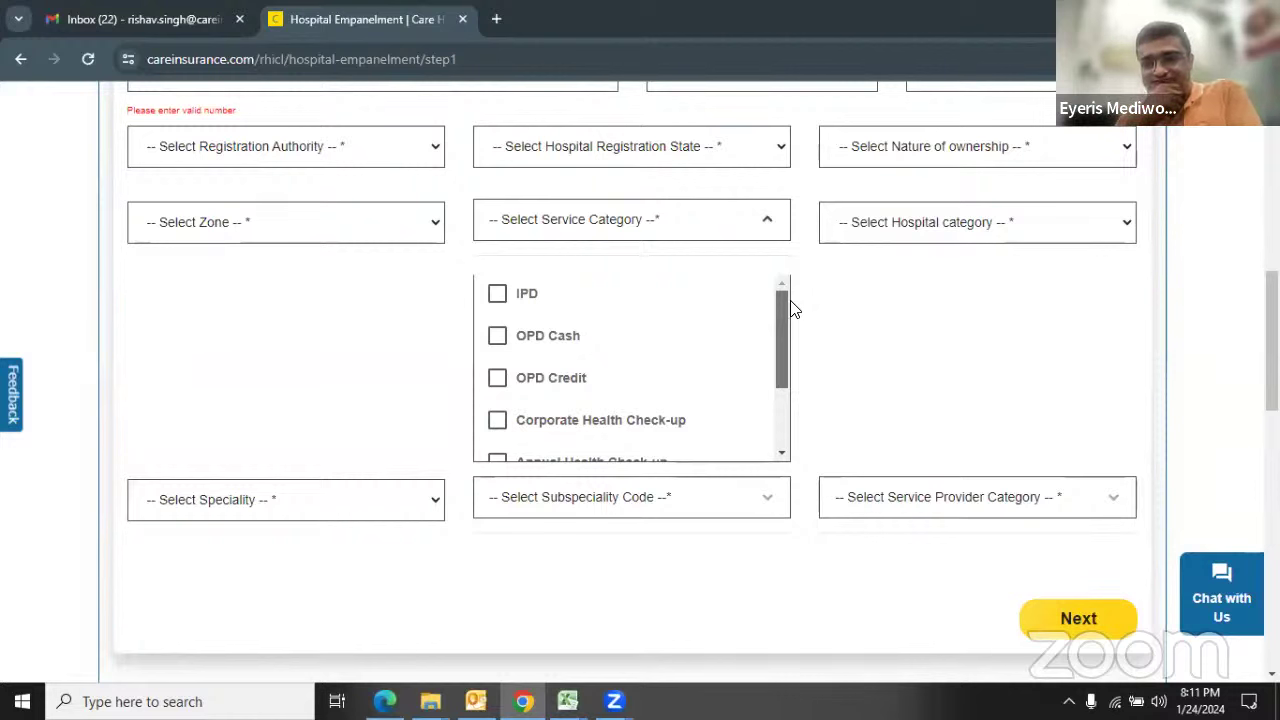
drag(780, 320, 775, 383)
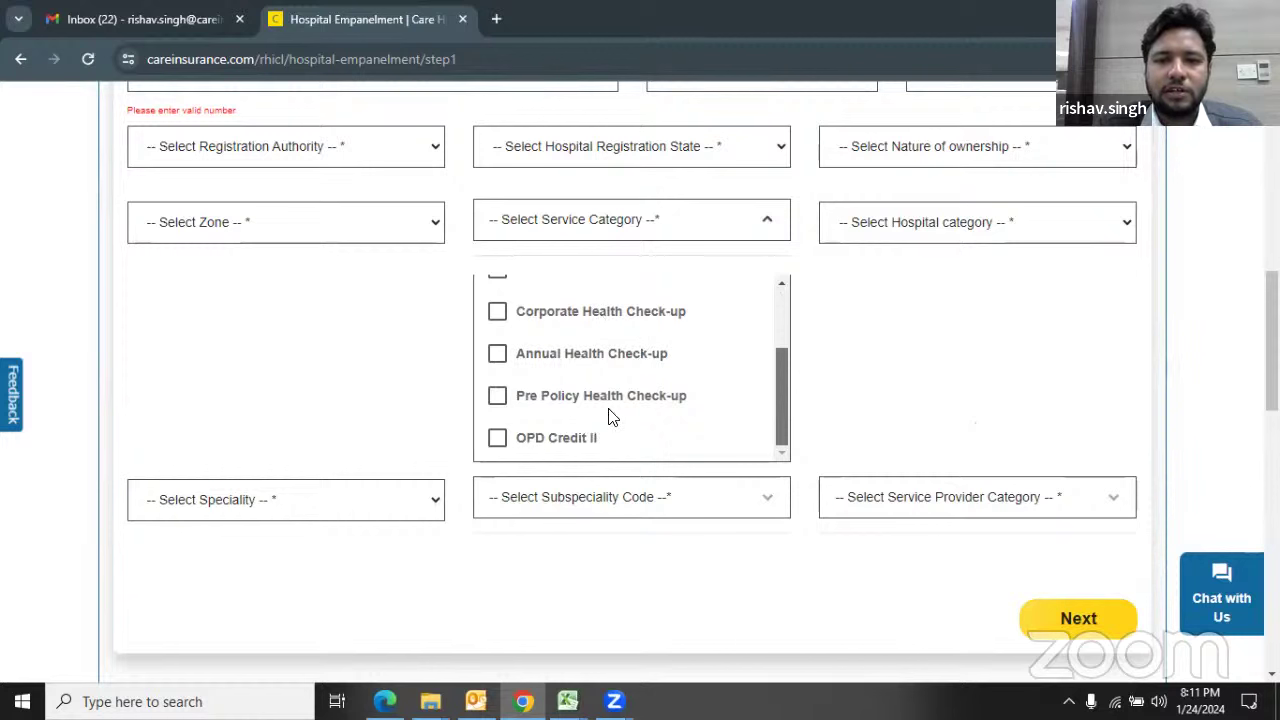
click(494, 401)
click(497, 356)
click(497, 356)
click(497, 397)
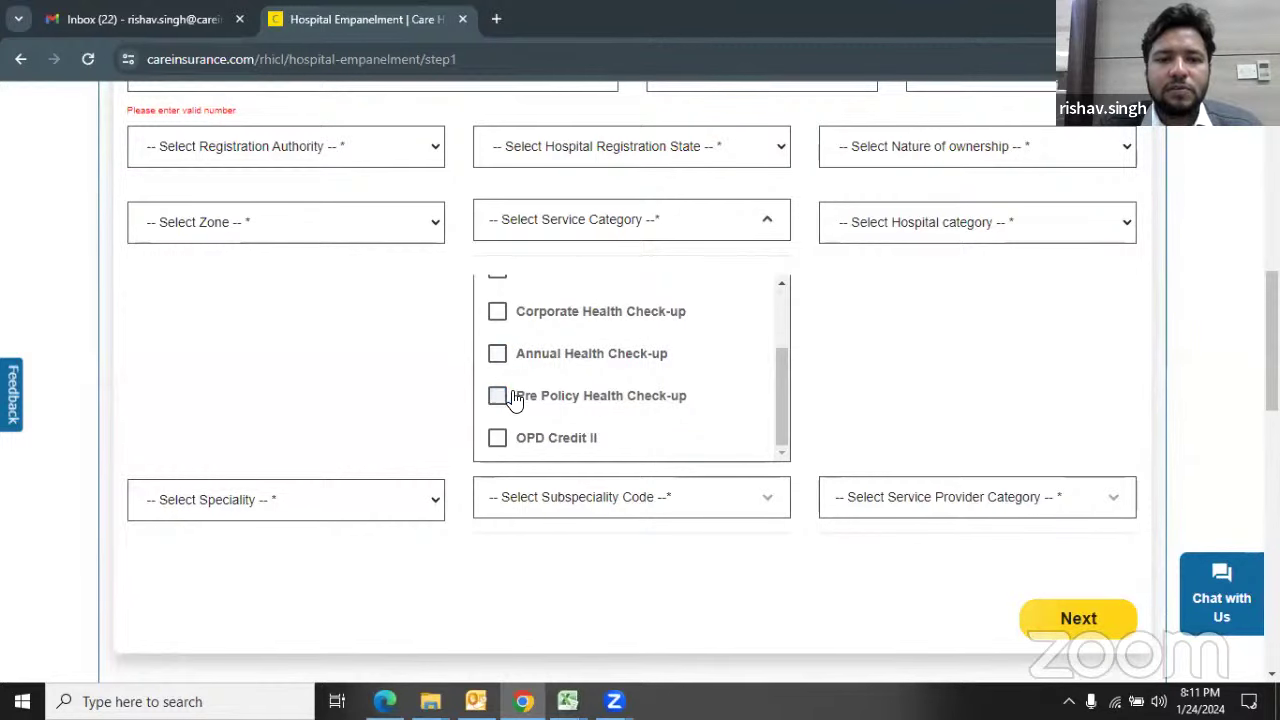
scroll(724, 390, up, 1)
scroll(724, 390, up, 1)
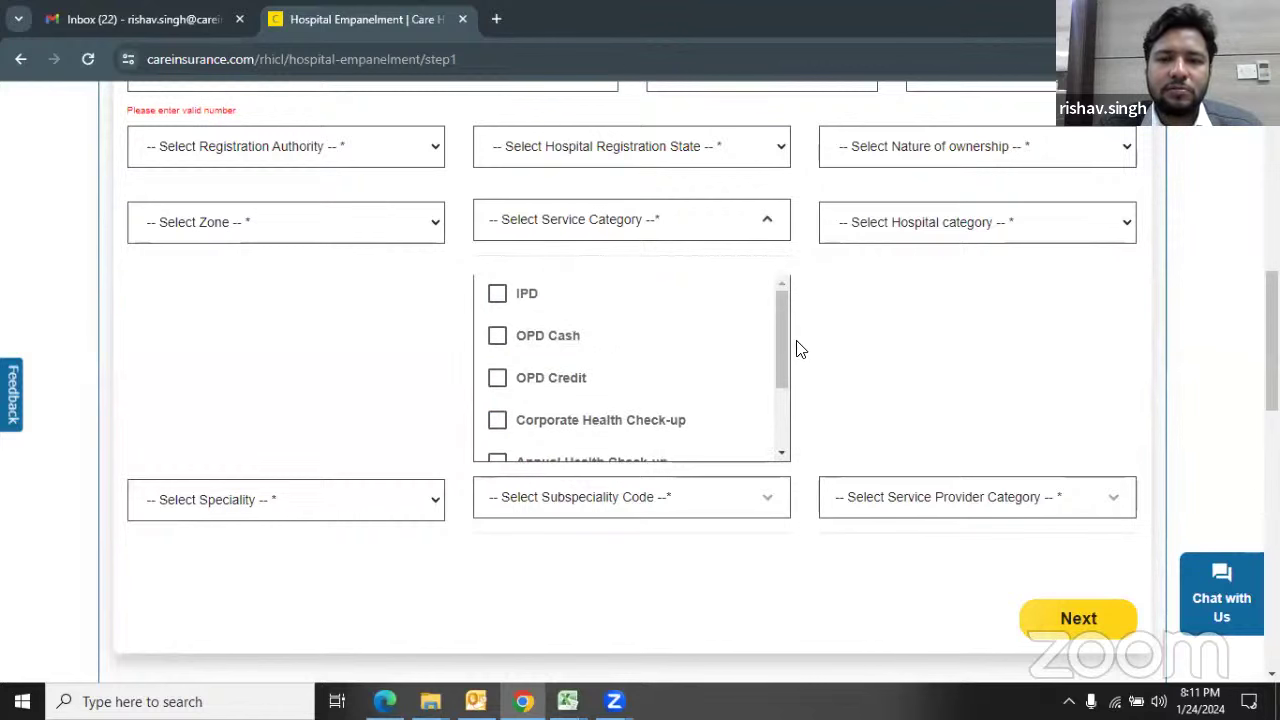
click(765, 221)
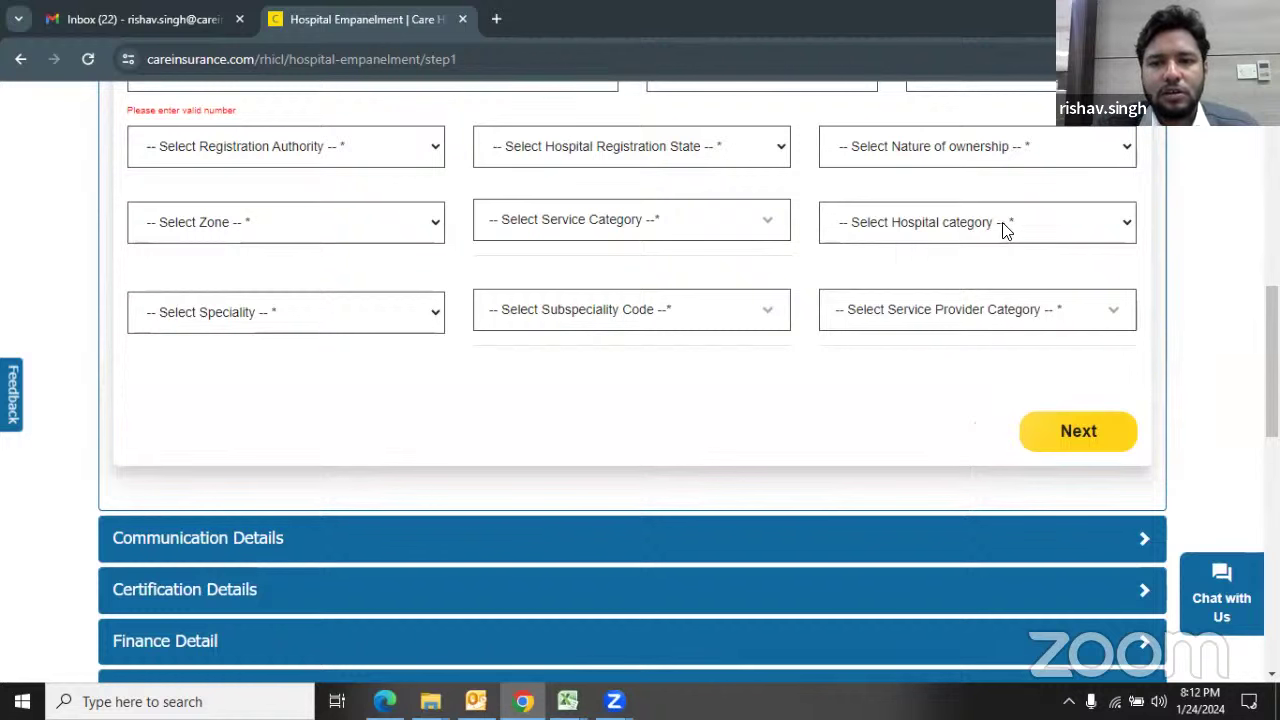
Step: Preview the Hospital category options unchanged, then list General, Speciality and Super Speciality Hospital
click(1005, 229)
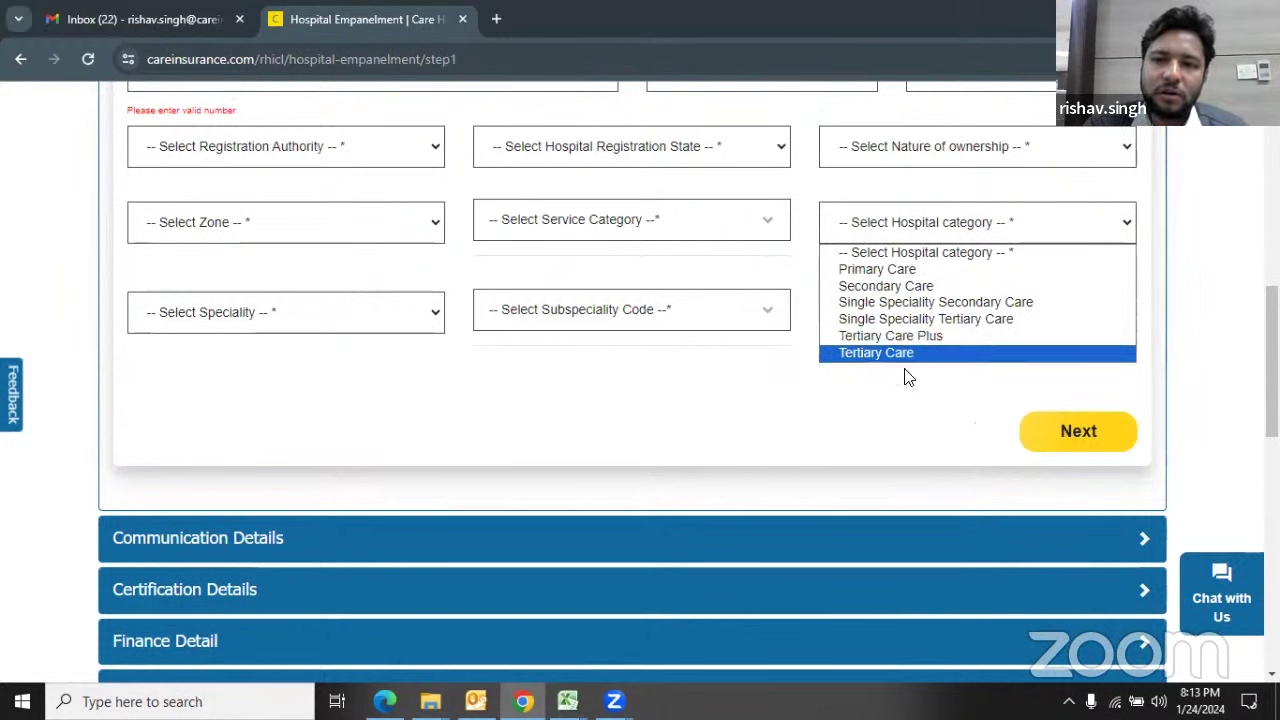
click(867, 396)
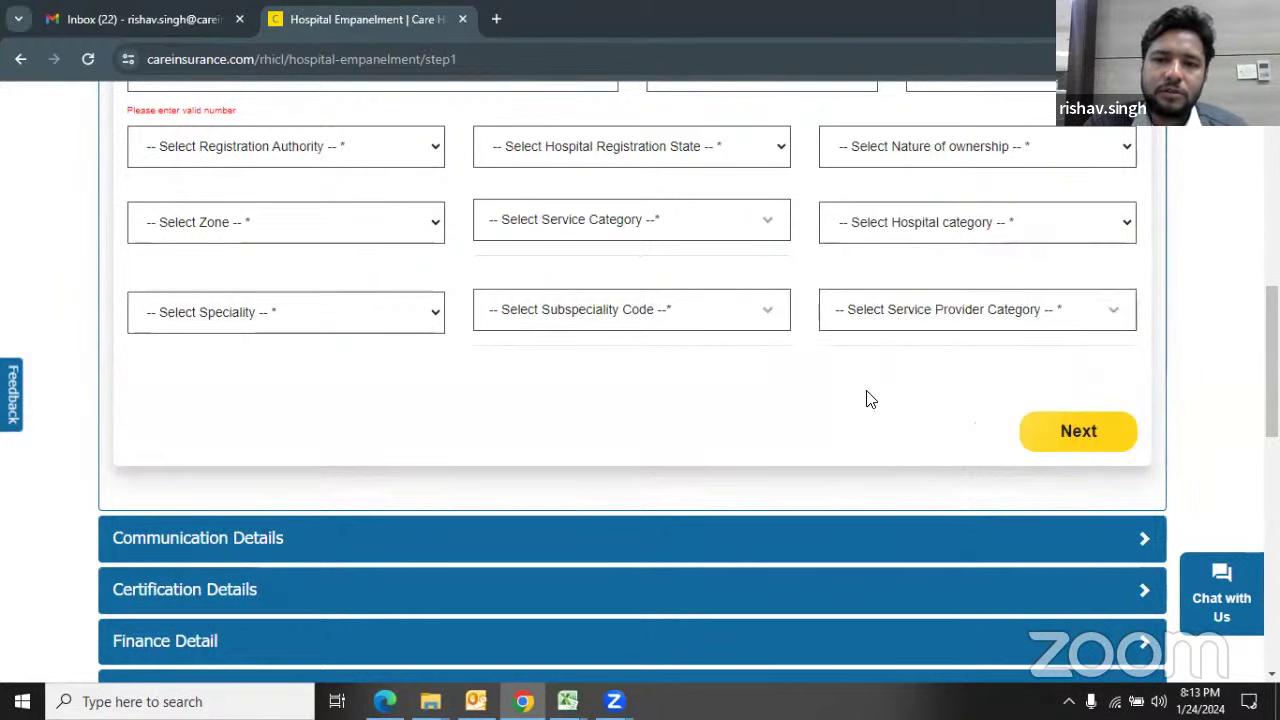
click(425, 318)
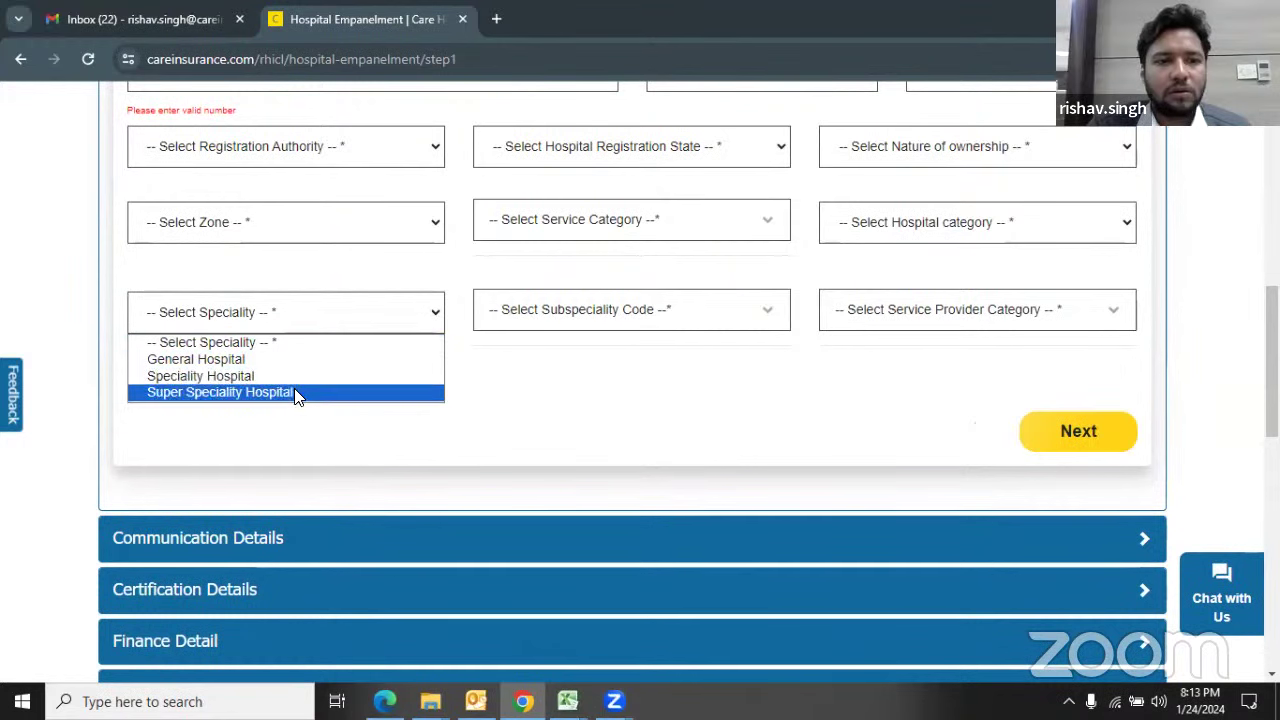
Step: Leave the hospital category unchanged and pick Speciality Hospital as the speciality
click(926, 226)
click(926, 226)
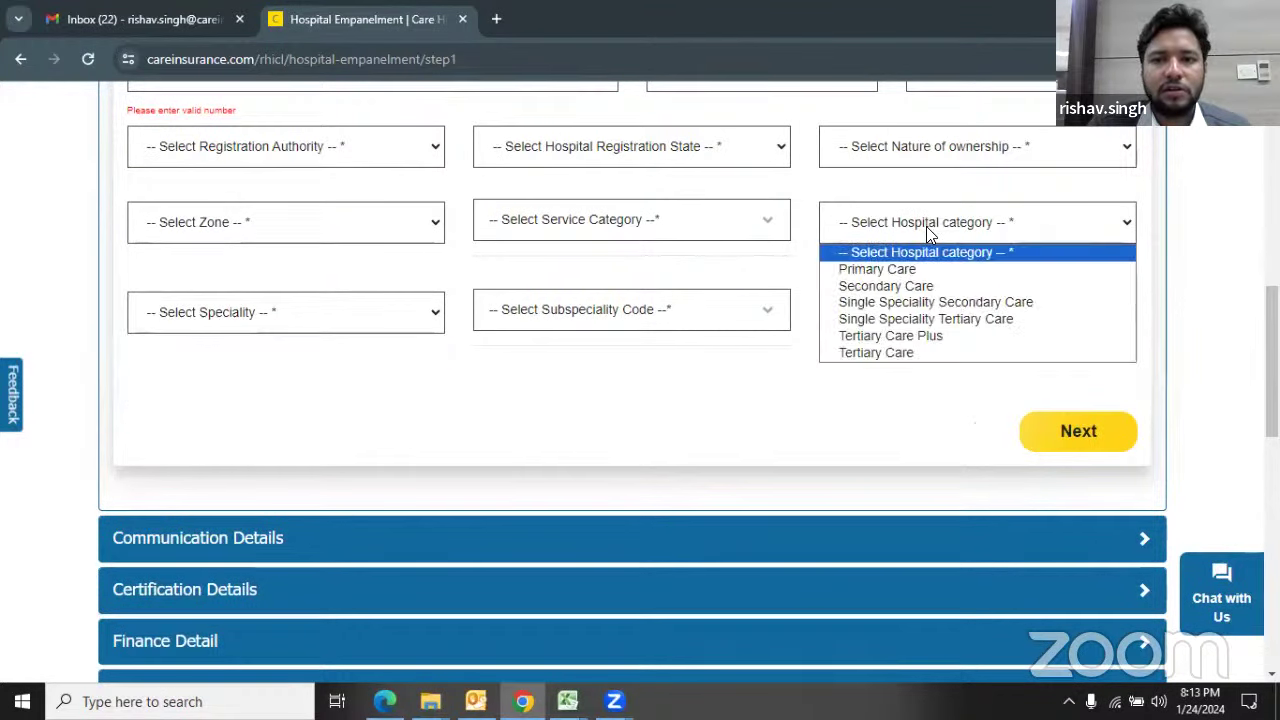
click(910, 285)
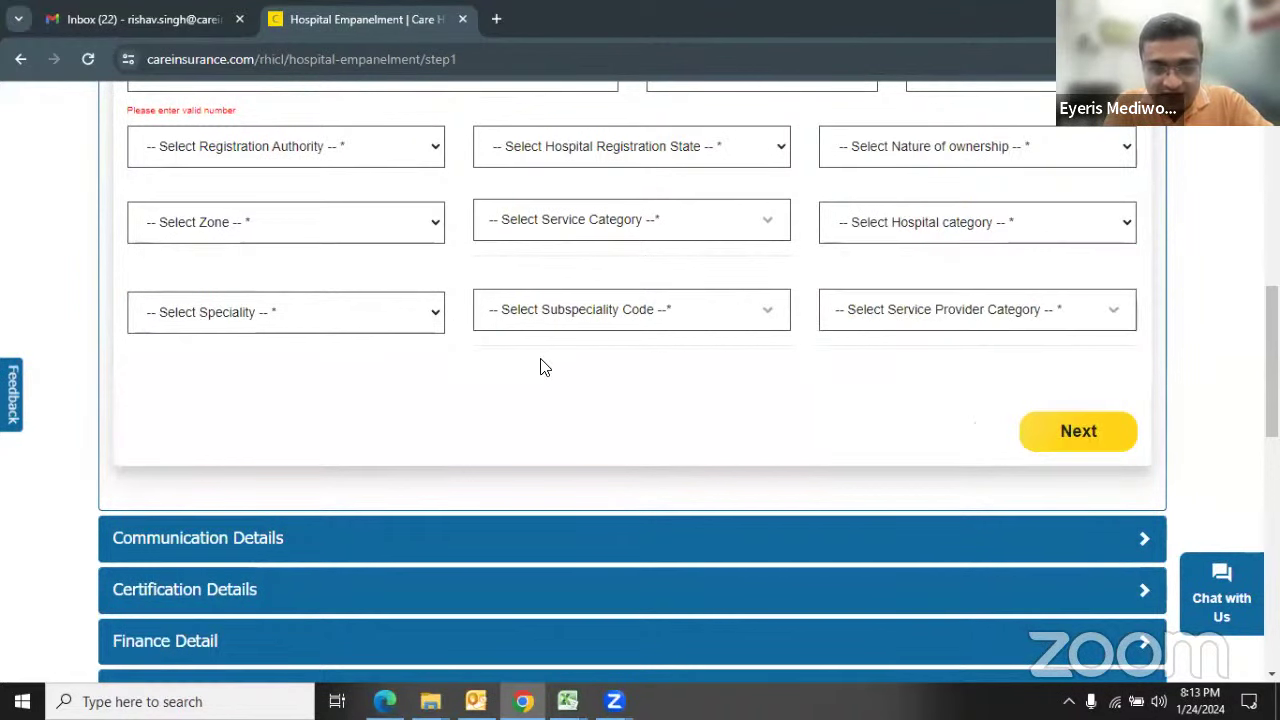
click(422, 318)
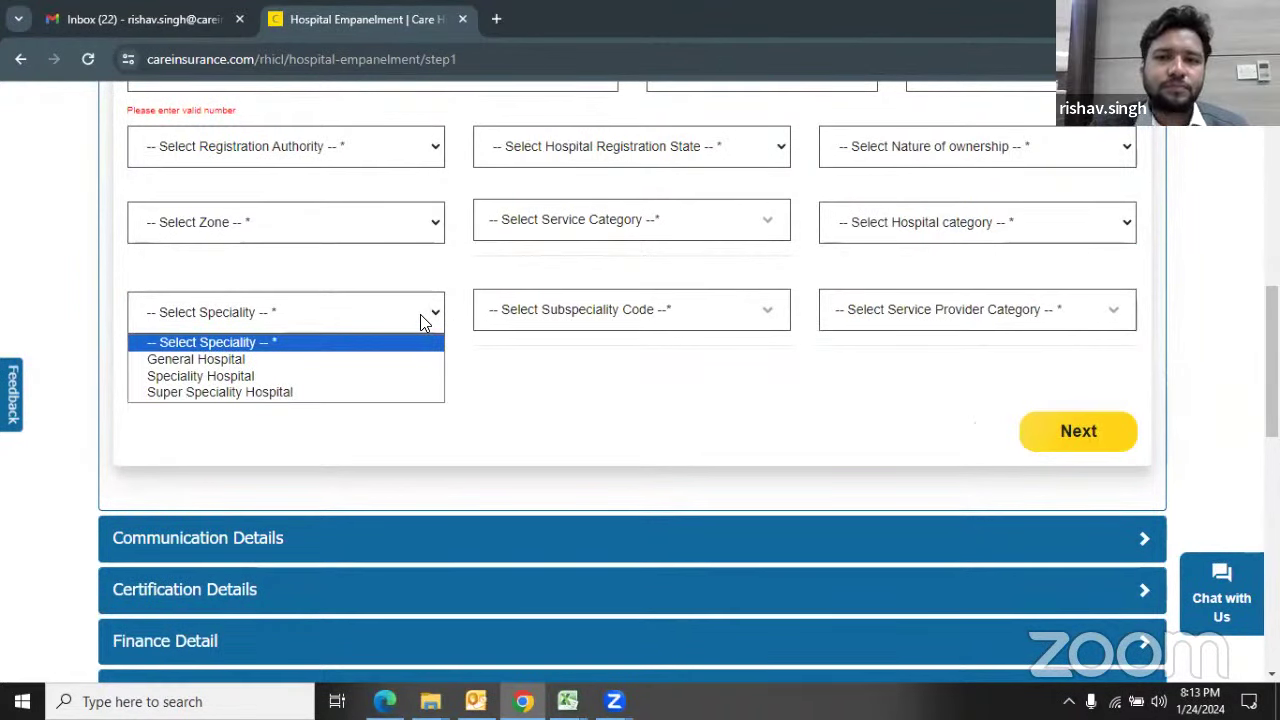
click(245, 377)
Step: Browse the Subspeciality Code choices, then change the speciality to General Hospital
click(774, 316)
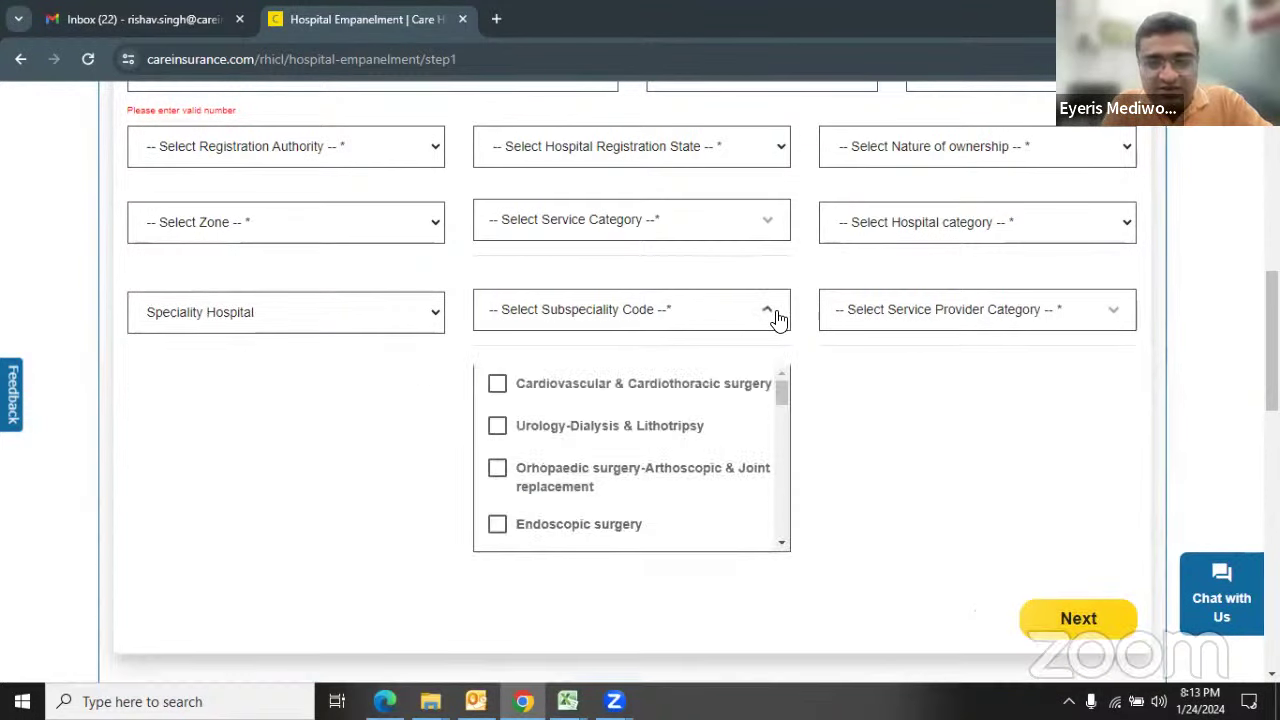
drag(784, 384, 810, 375)
click(430, 314)
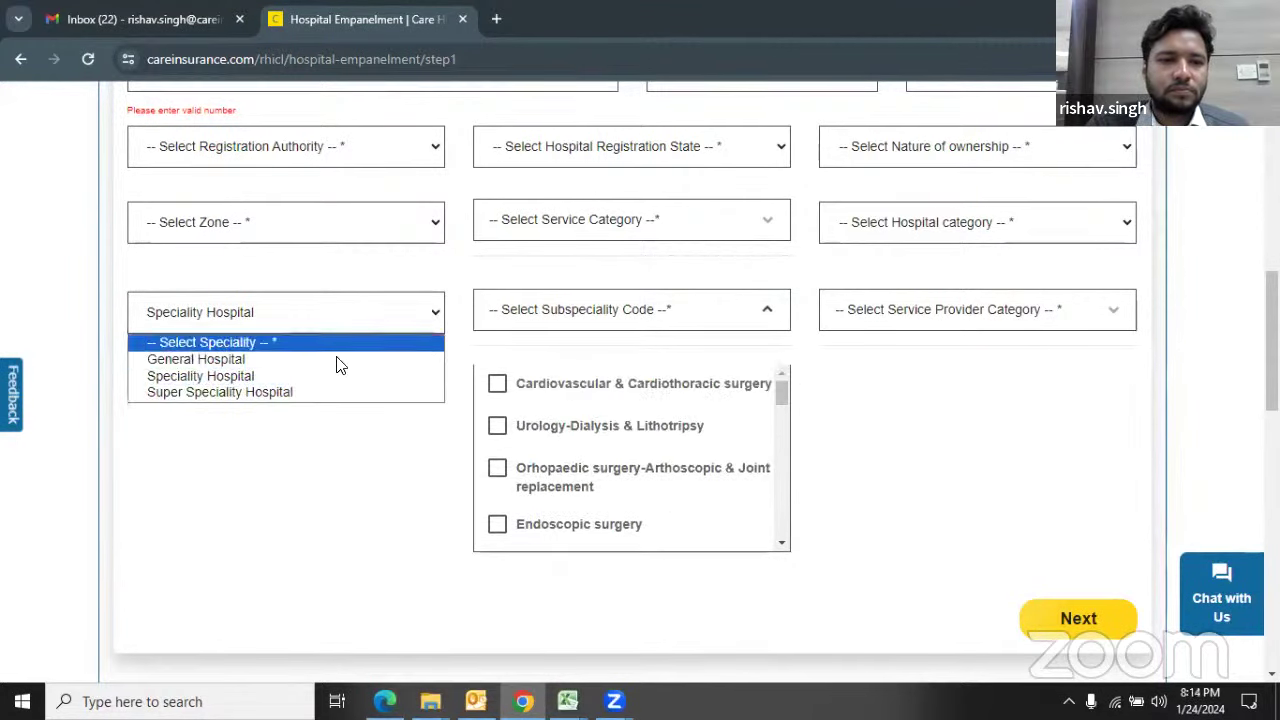
click(325, 359)
Step: Scroll the General Hospital subspeciality list and tick, then untick, Opthalmology
click(600, 320)
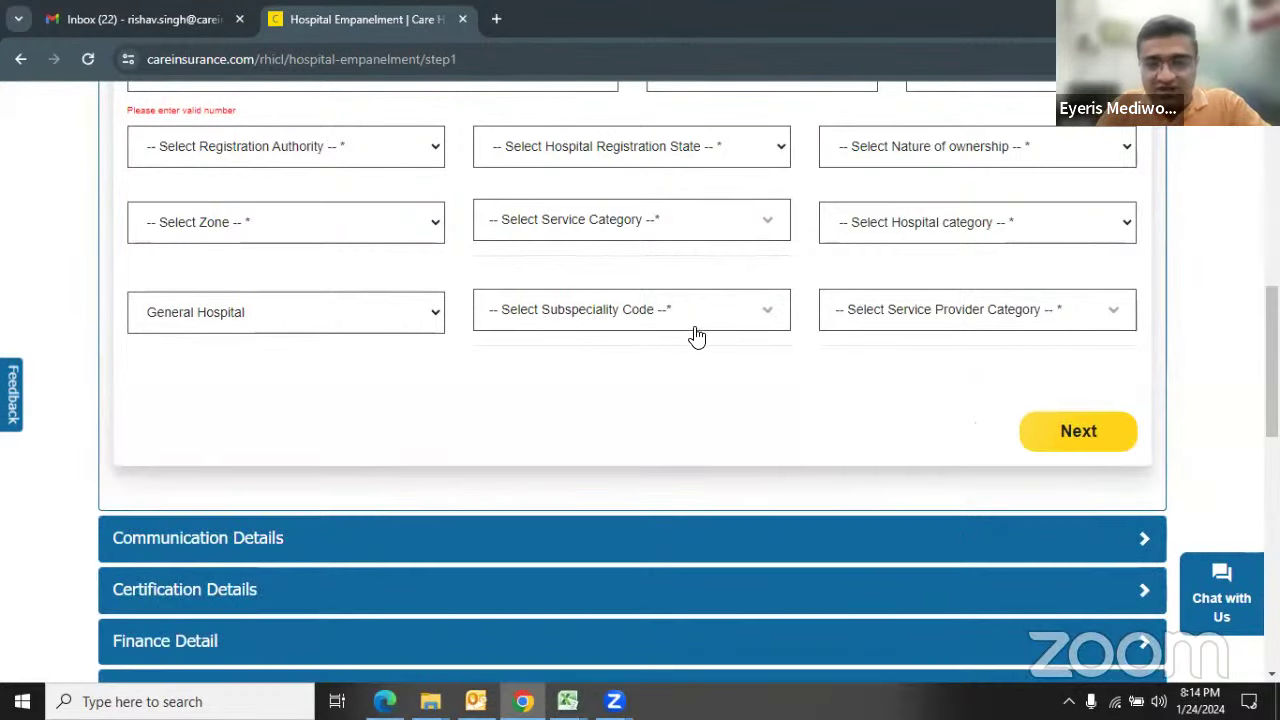
click(778, 314)
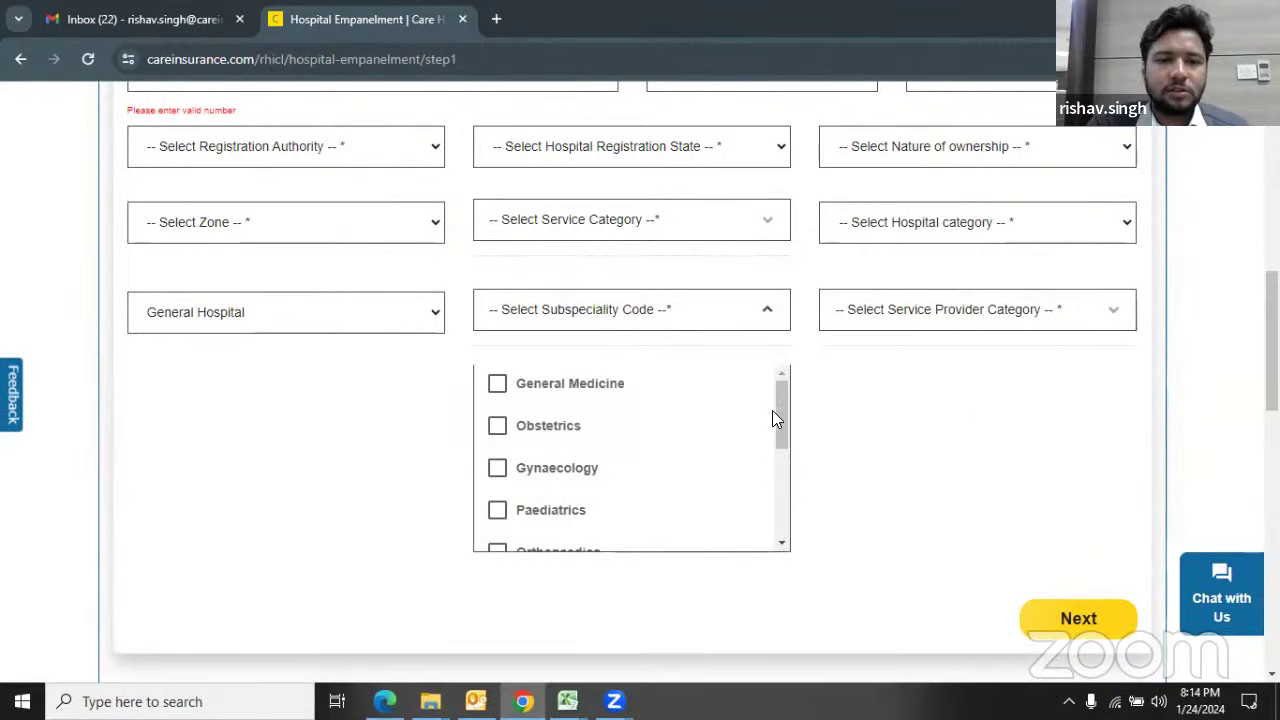
drag(782, 404, 777, 462)
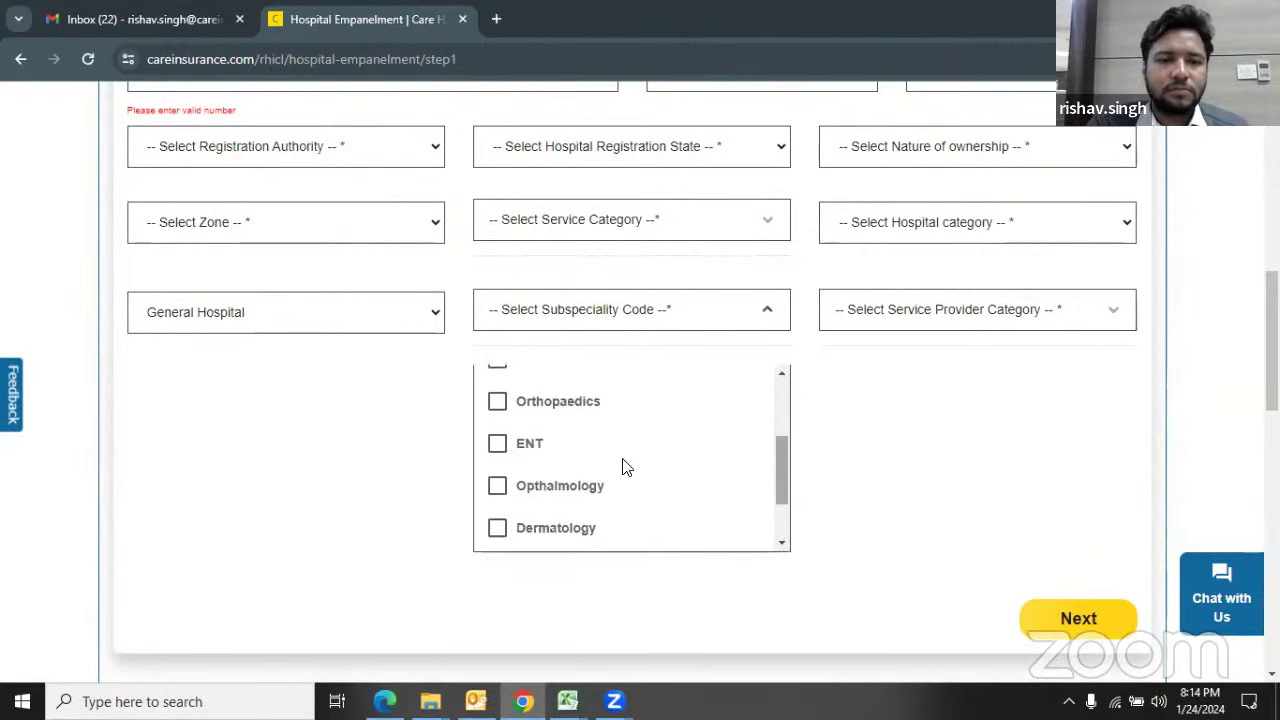
click(546, 490)
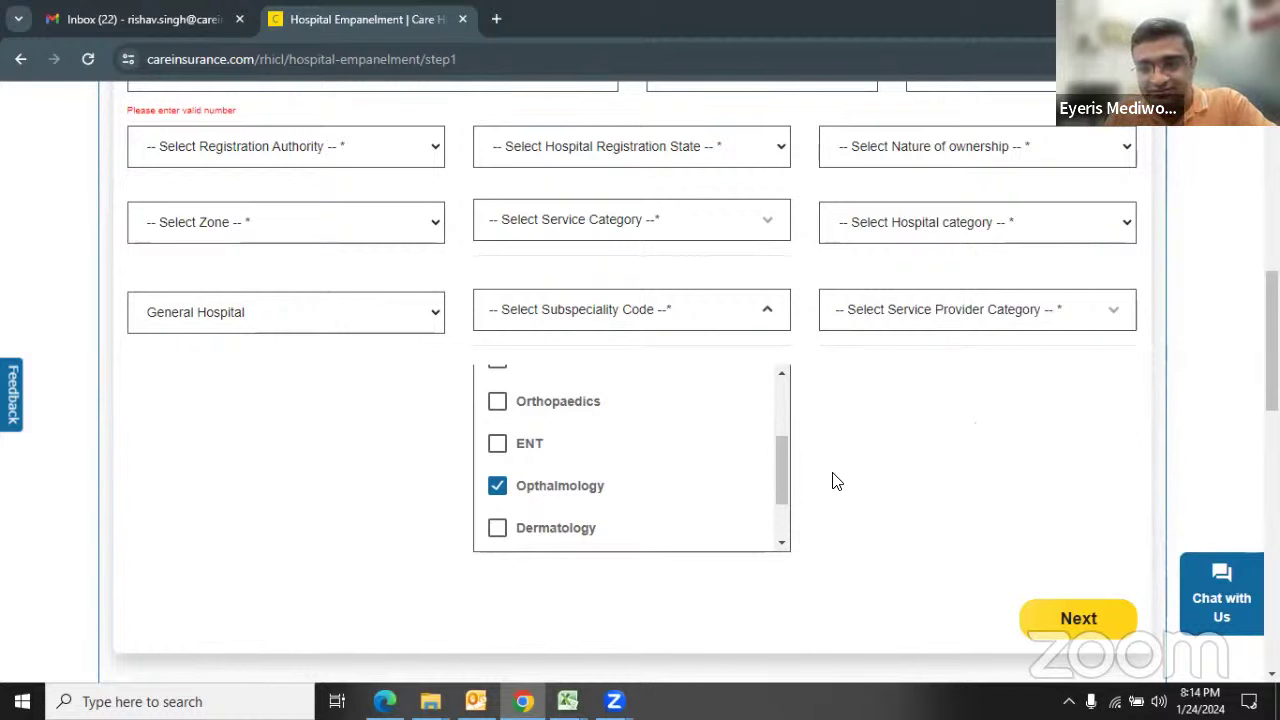
click(552, 487)
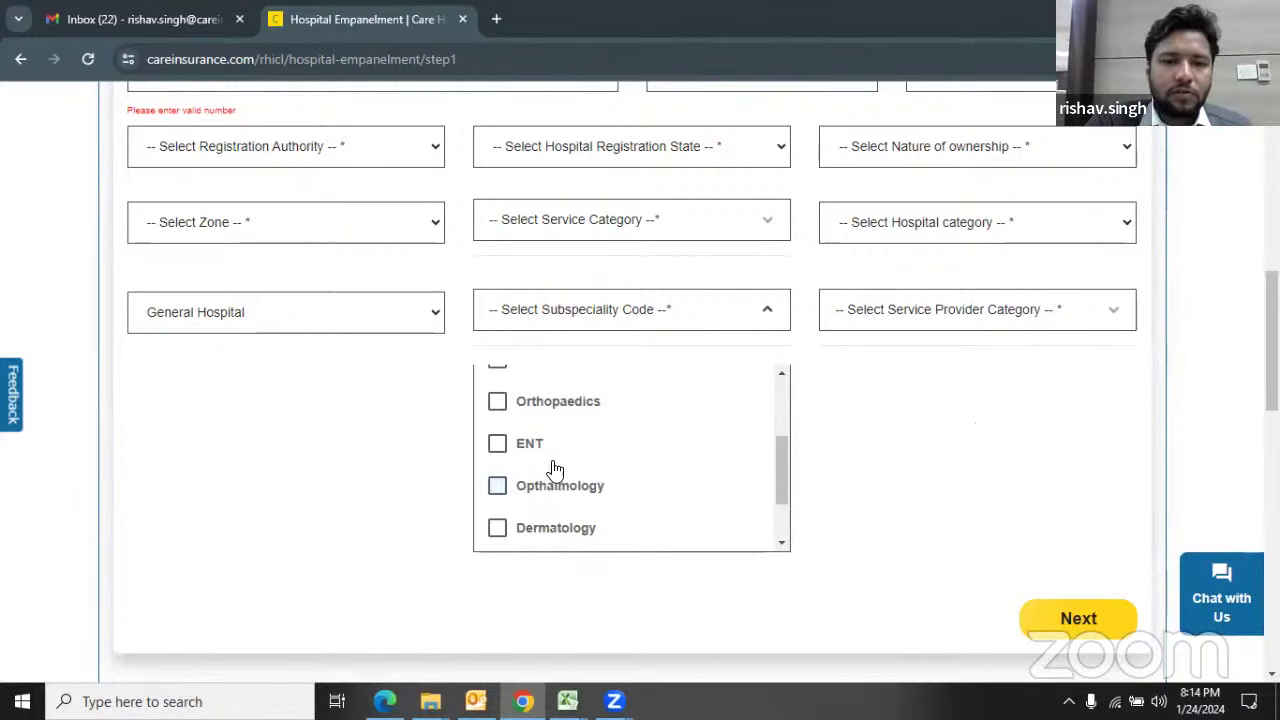
Step: Keep General Hospital, tick Opthalmology again and list the Service Provider Category options
click(428, 318)
click(337, 359)
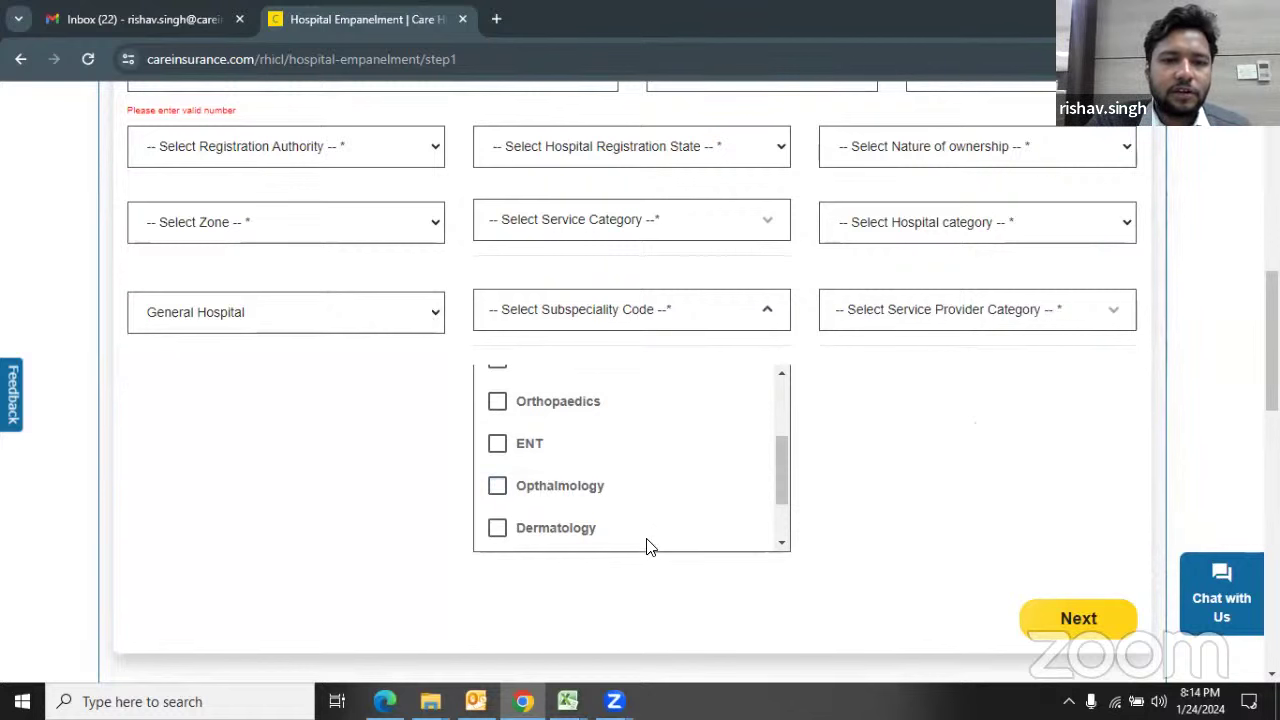
click(558, 489)
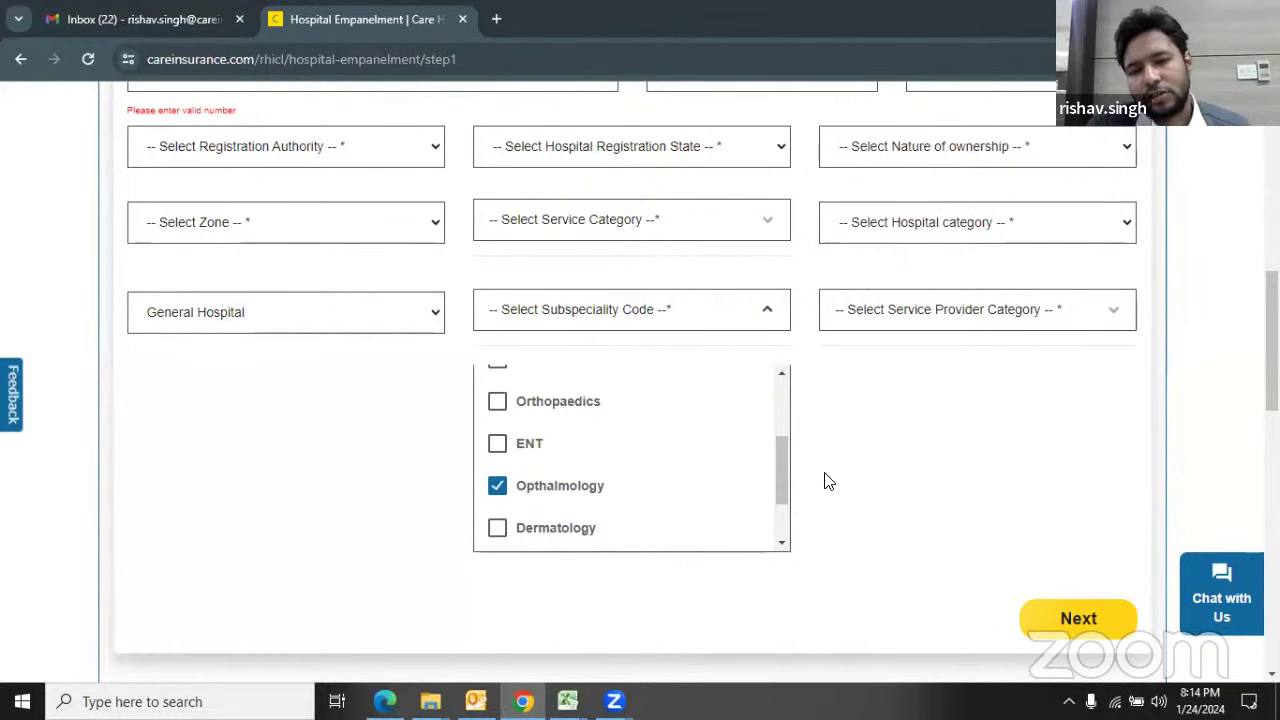
click(968, 310)
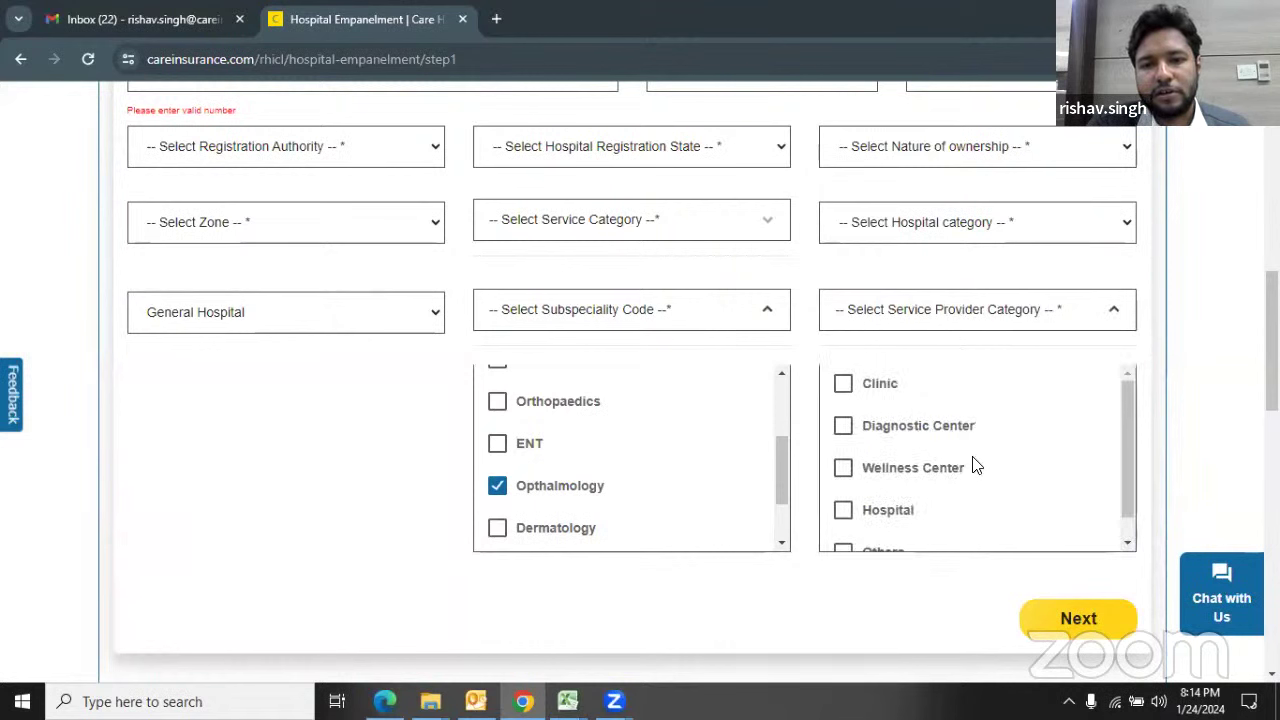
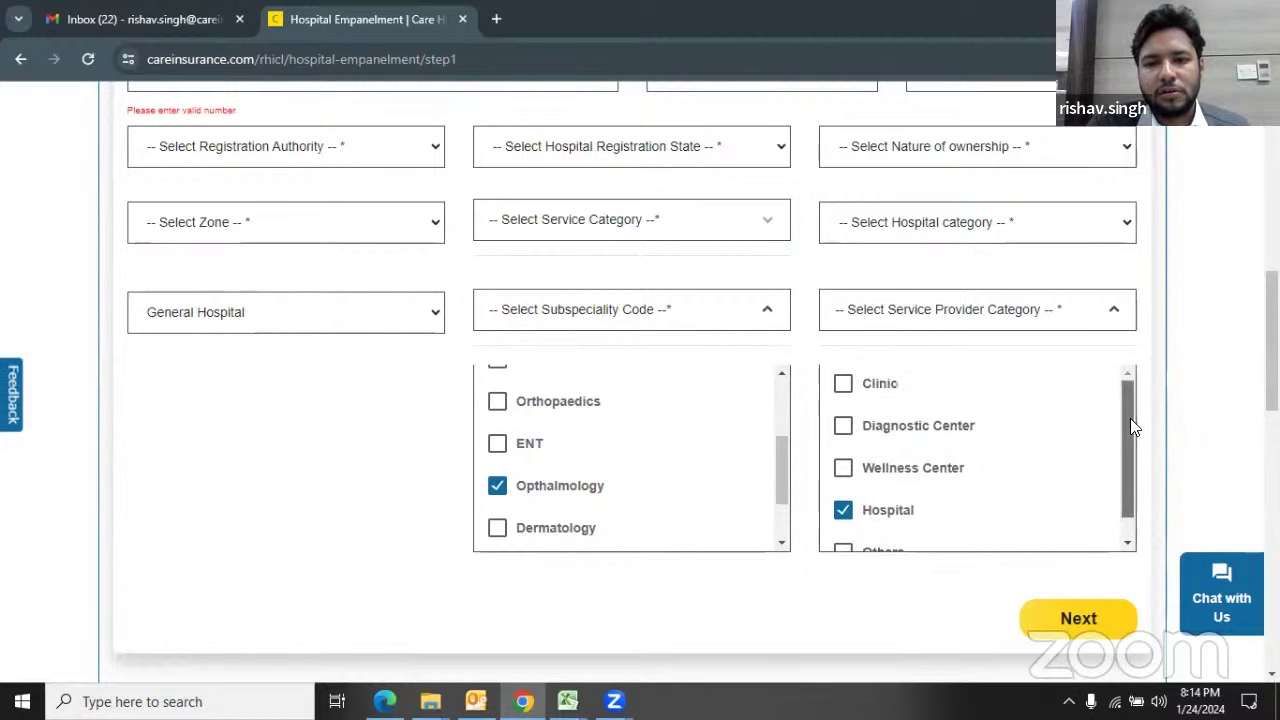
Step: Close the subspeciality and service provider category dropdowns, try Next, and expand Communication Details
click(768, 318)
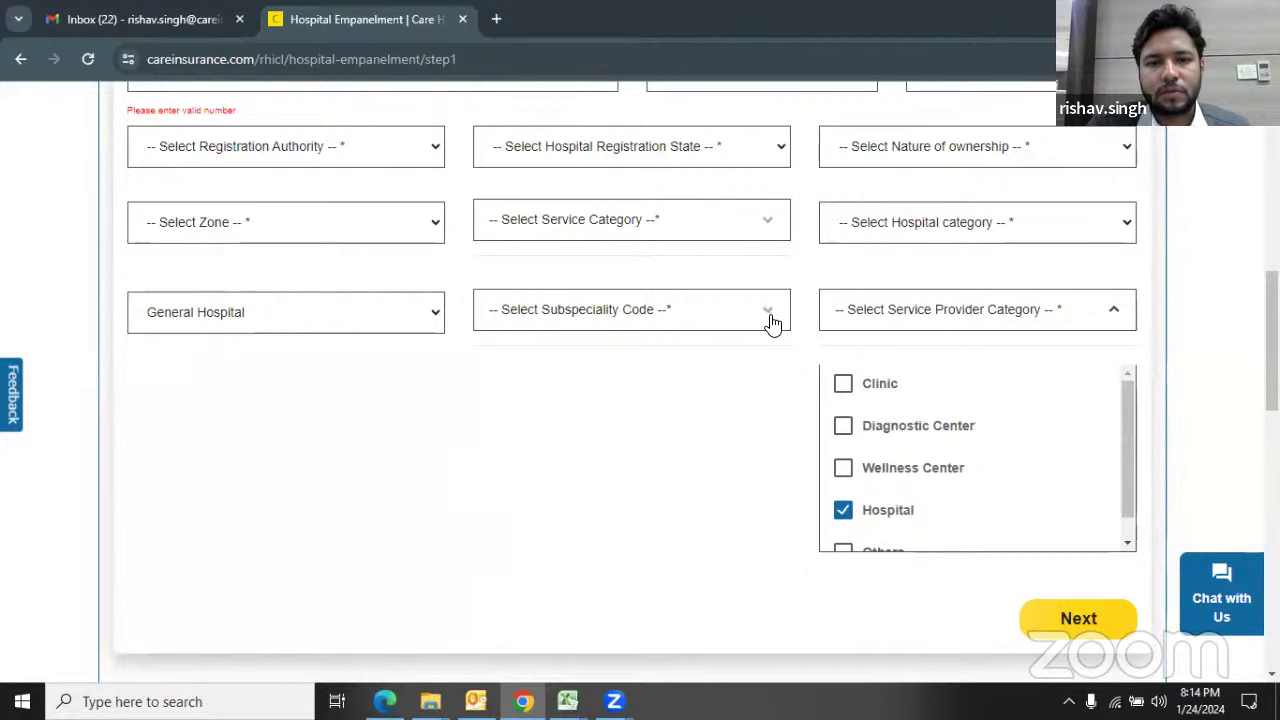
click(1114, 312)
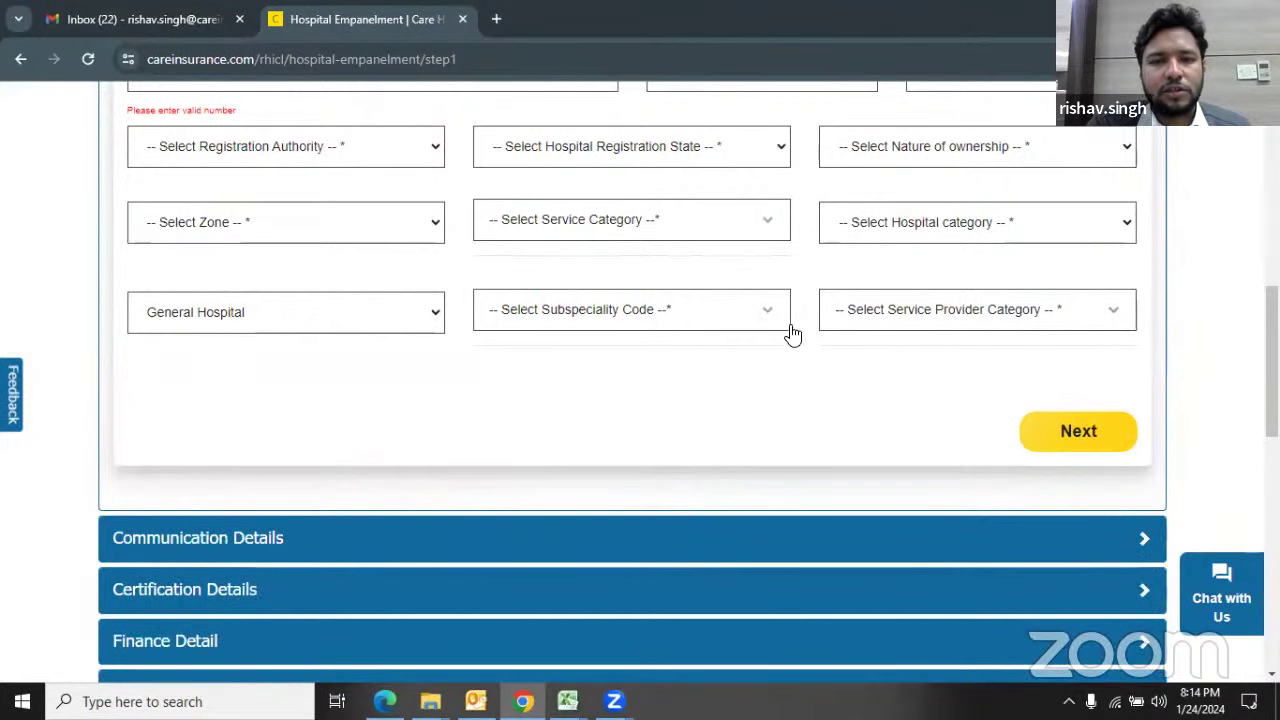
click(1056, 436)
scroll(605, 401, down, 9)
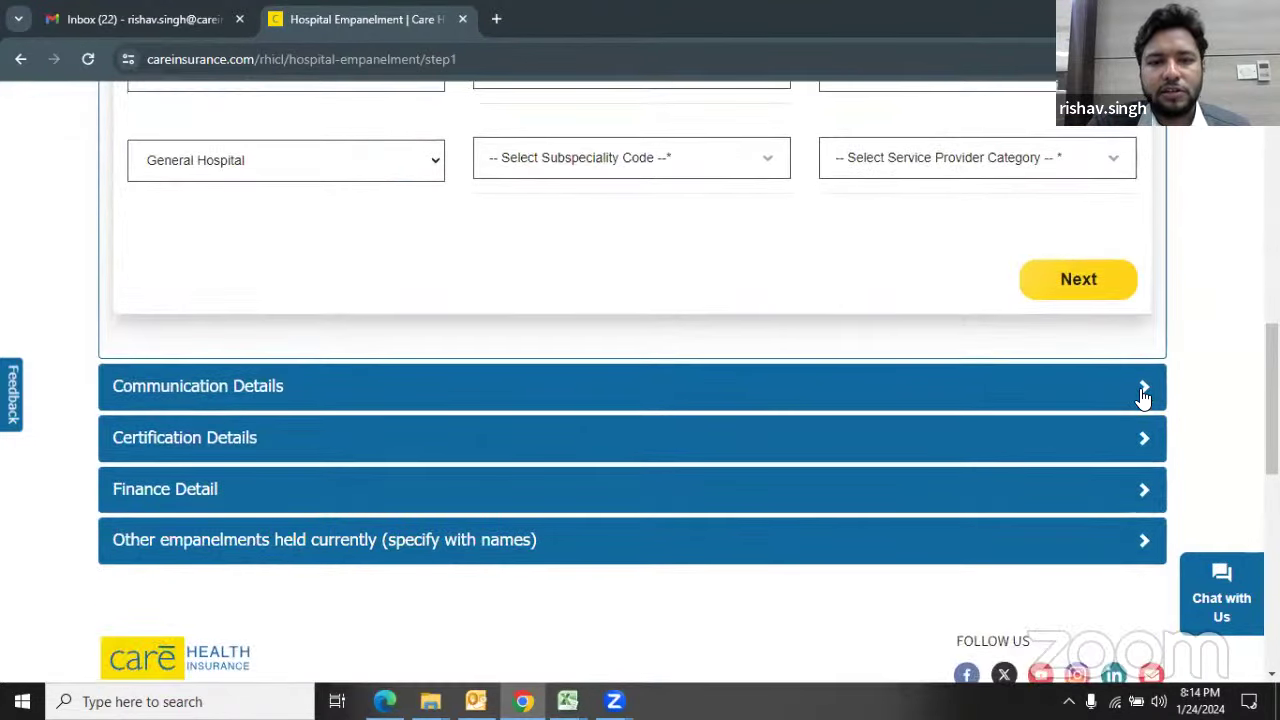
click(1150, 386)
Step: Review the Communication Details contact rows from Insurance Desk down to Medical Superintendent
scroll(683, 331, up, 2)
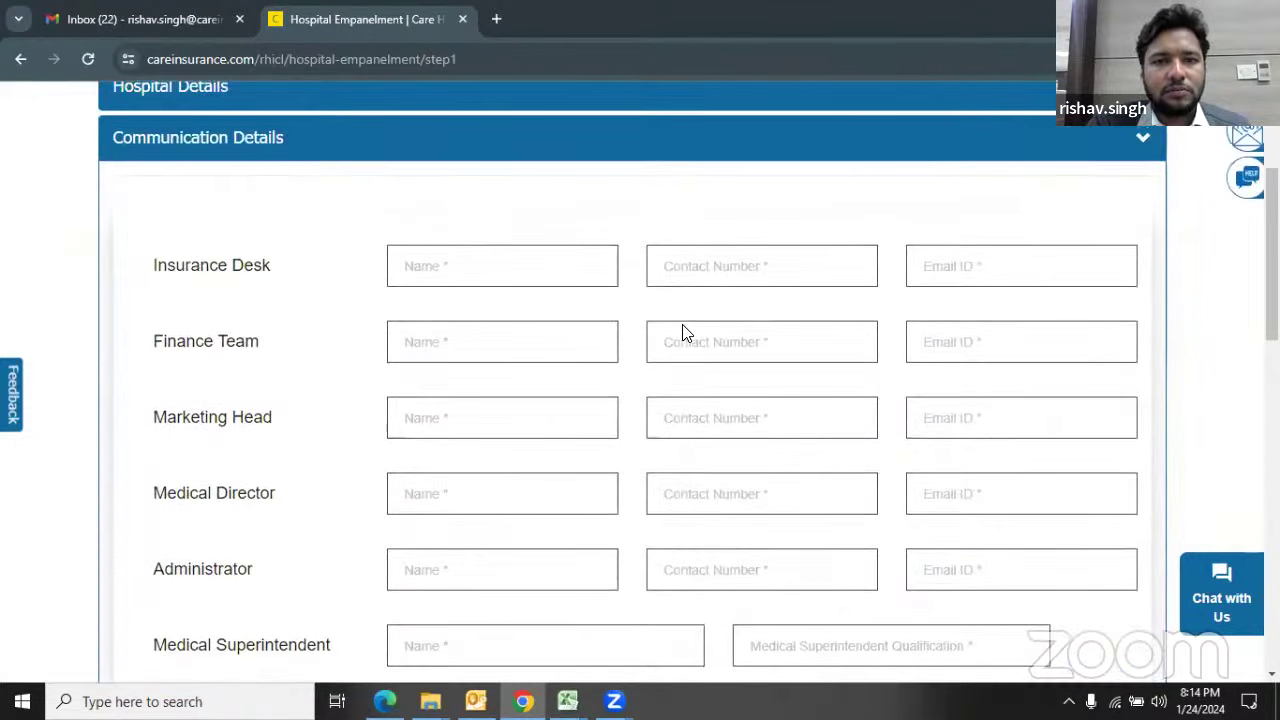
scroll(657, 323, down, 1)
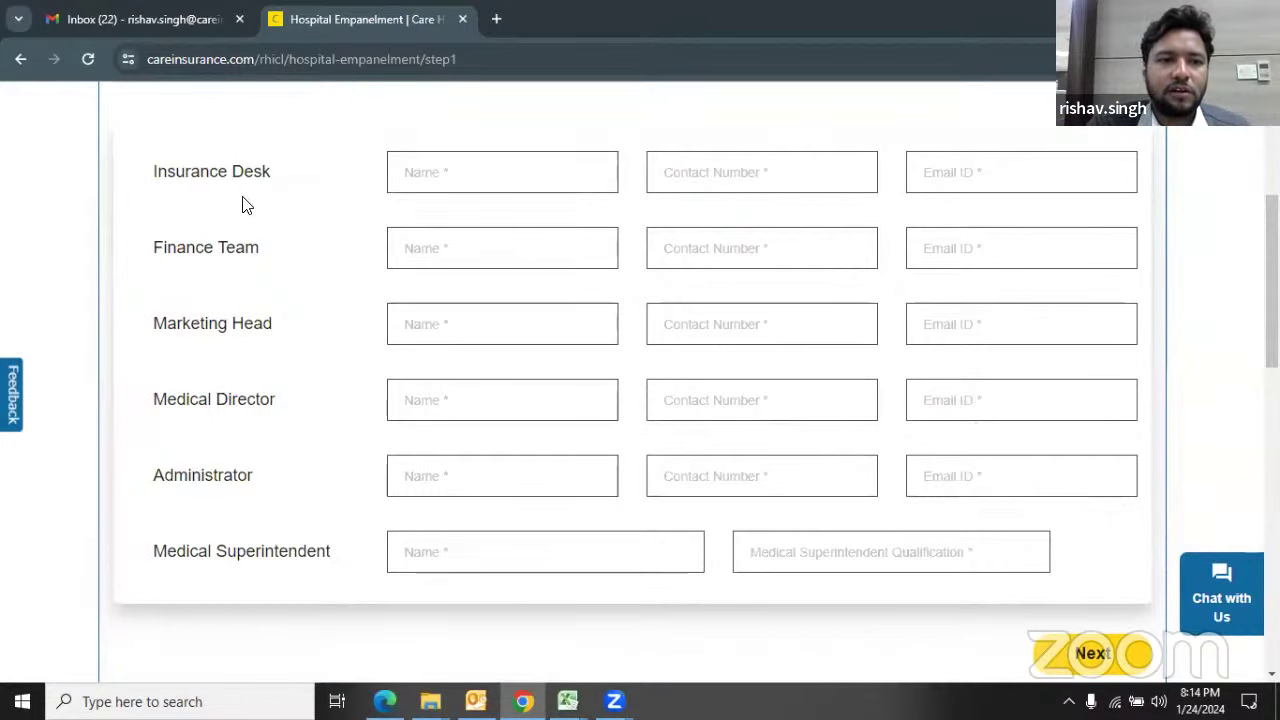
drag(155, 174, 280, 189)
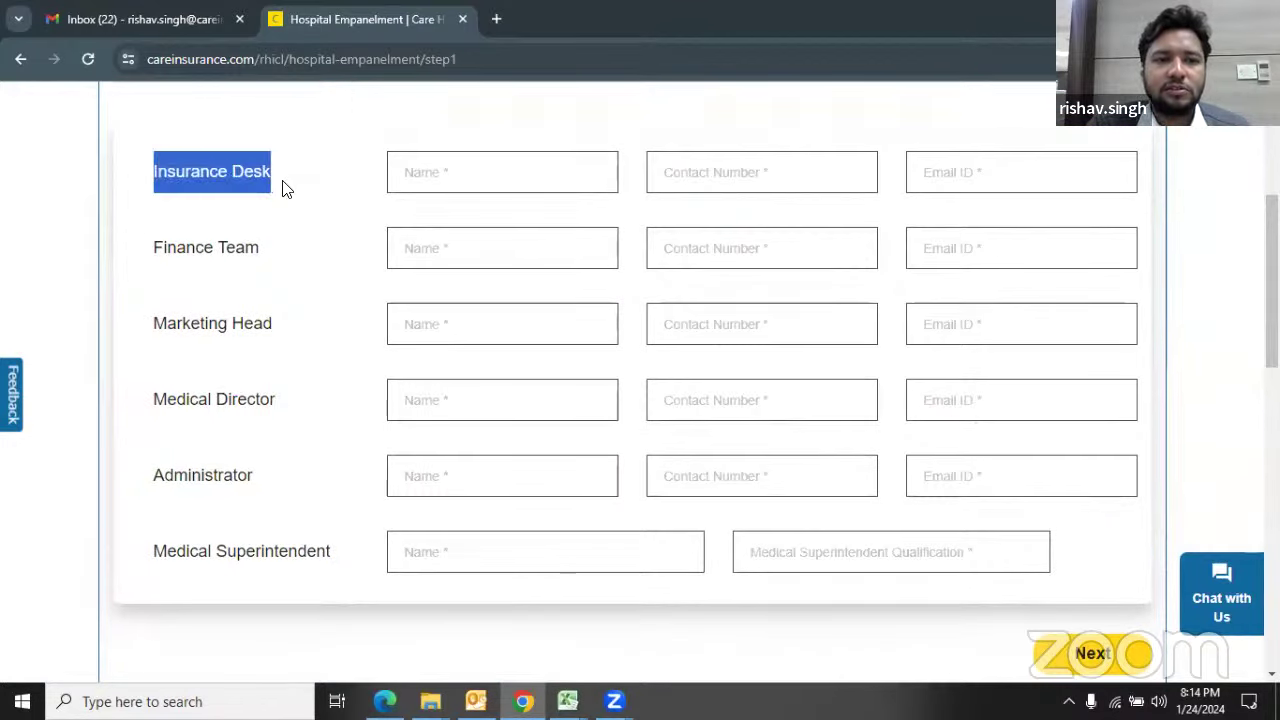
click(298, 188)
drag(182, 171, 286, 180)
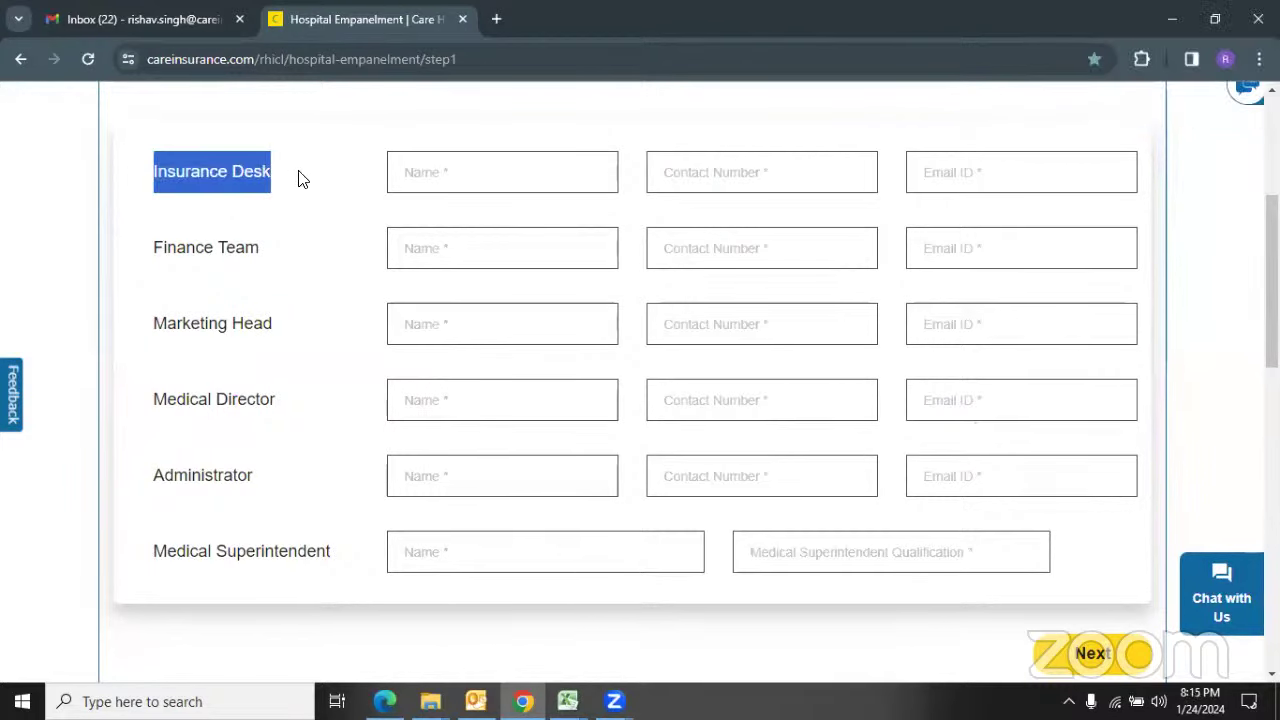
scroll(298, 172, up, 2)
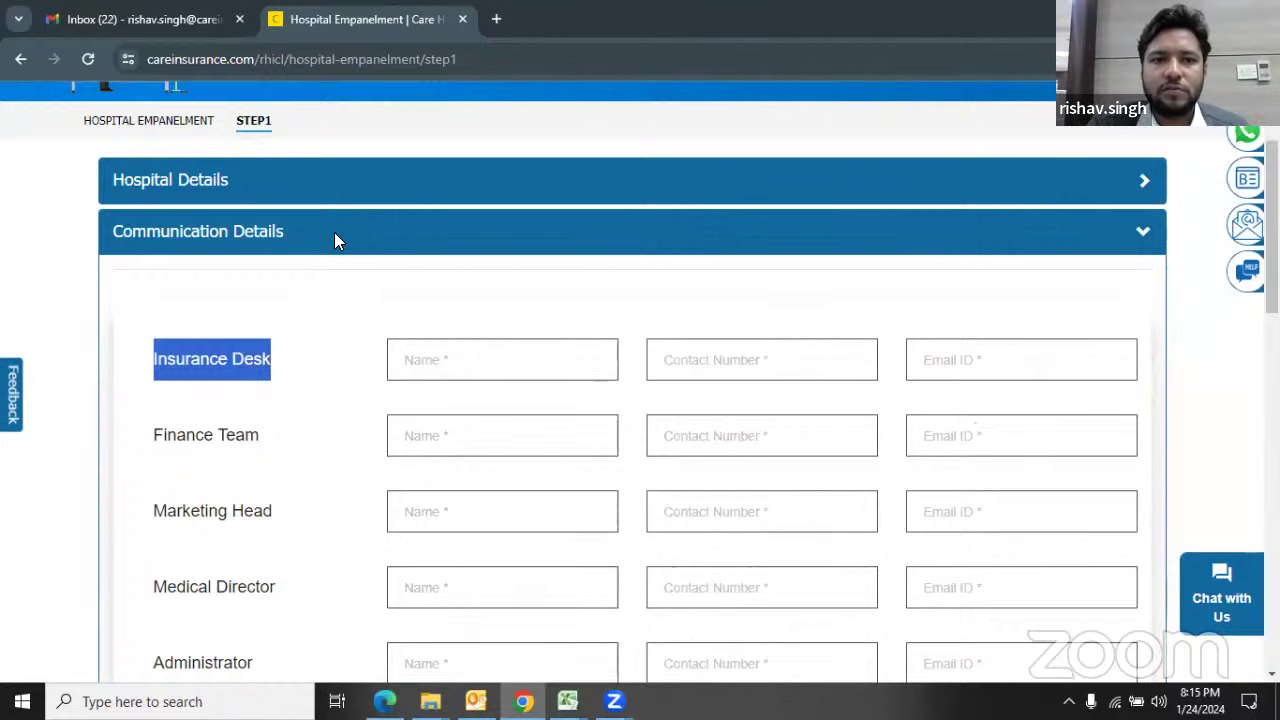
click(334, 232)
click(334, 232)
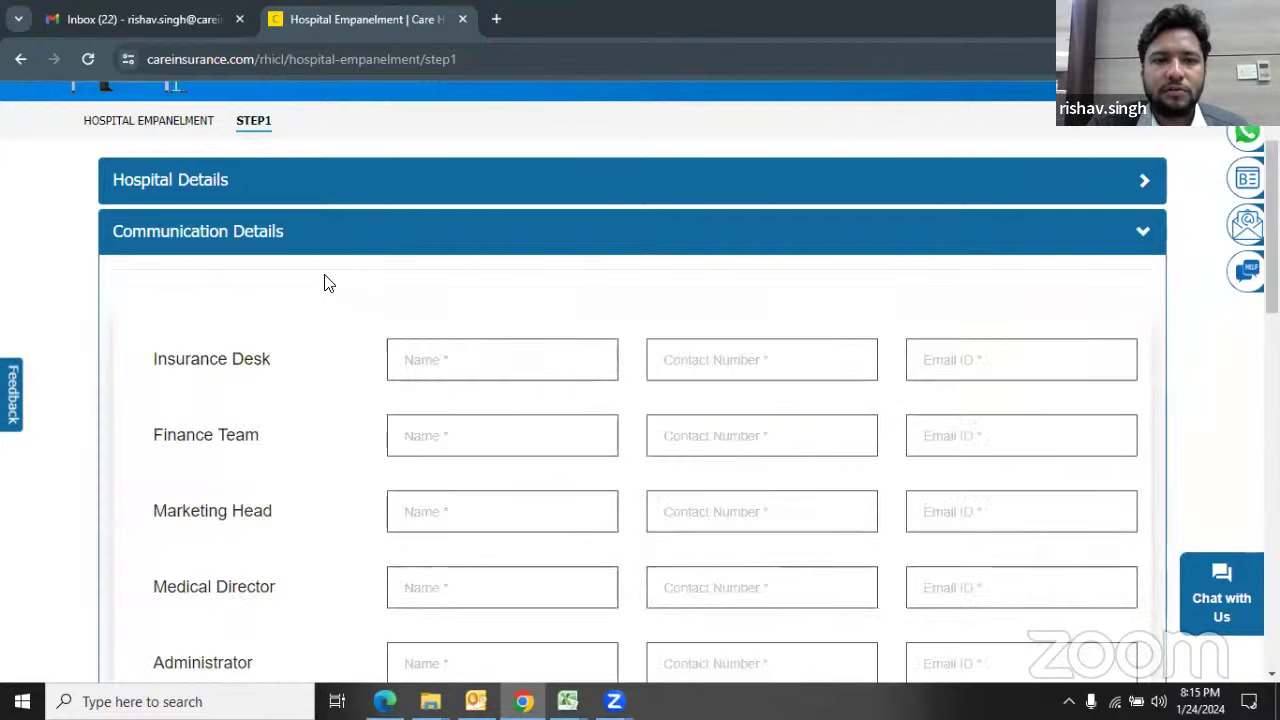
scroll(323, 283, down, 2)
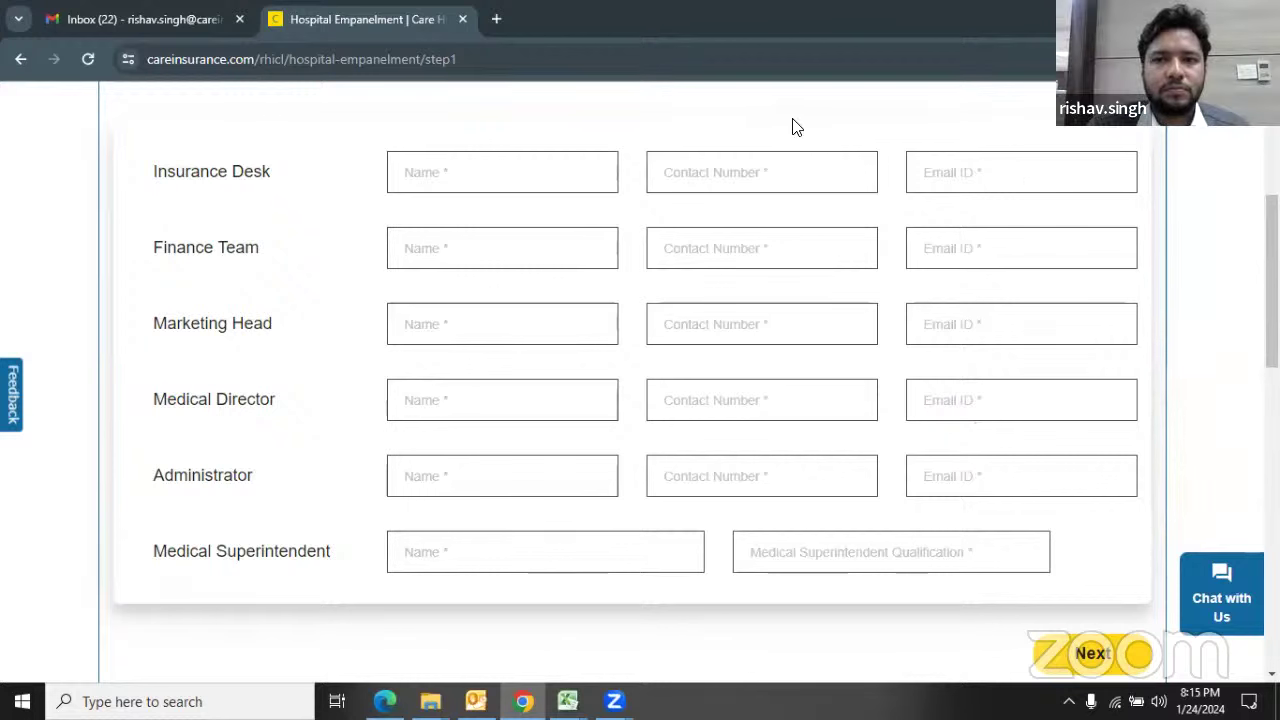
scroll(785, 212, up, 4)
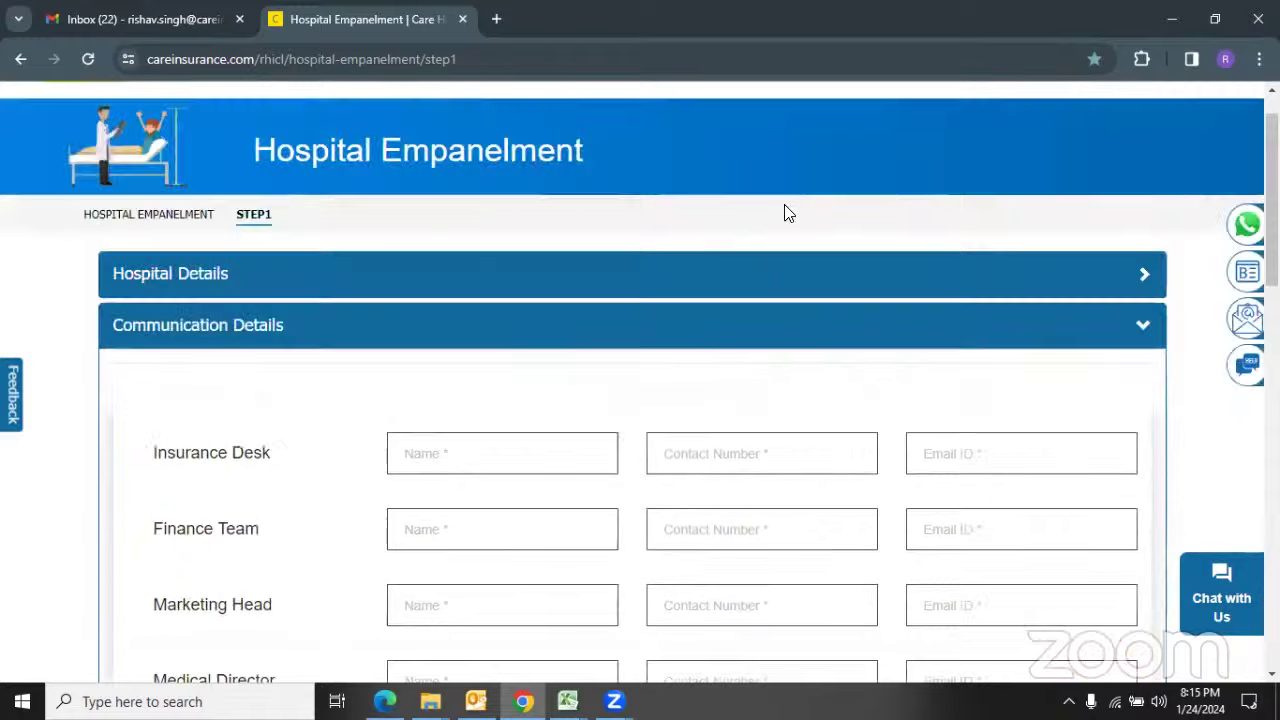
Step: In Hospital Details, untick Hospital and Others under Service Provider Category, leaving none selected
click(760, 271)
scroll(760, 266, down, 5)
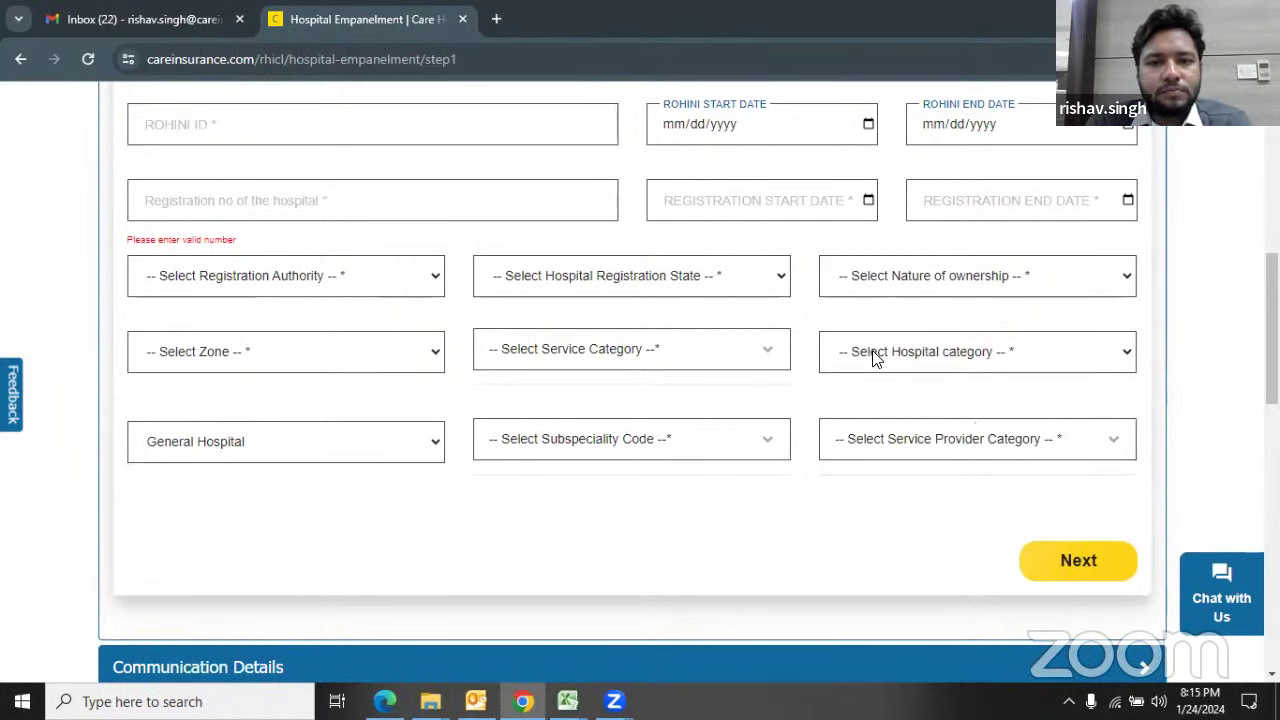
scroll(853, 375, down, 1)
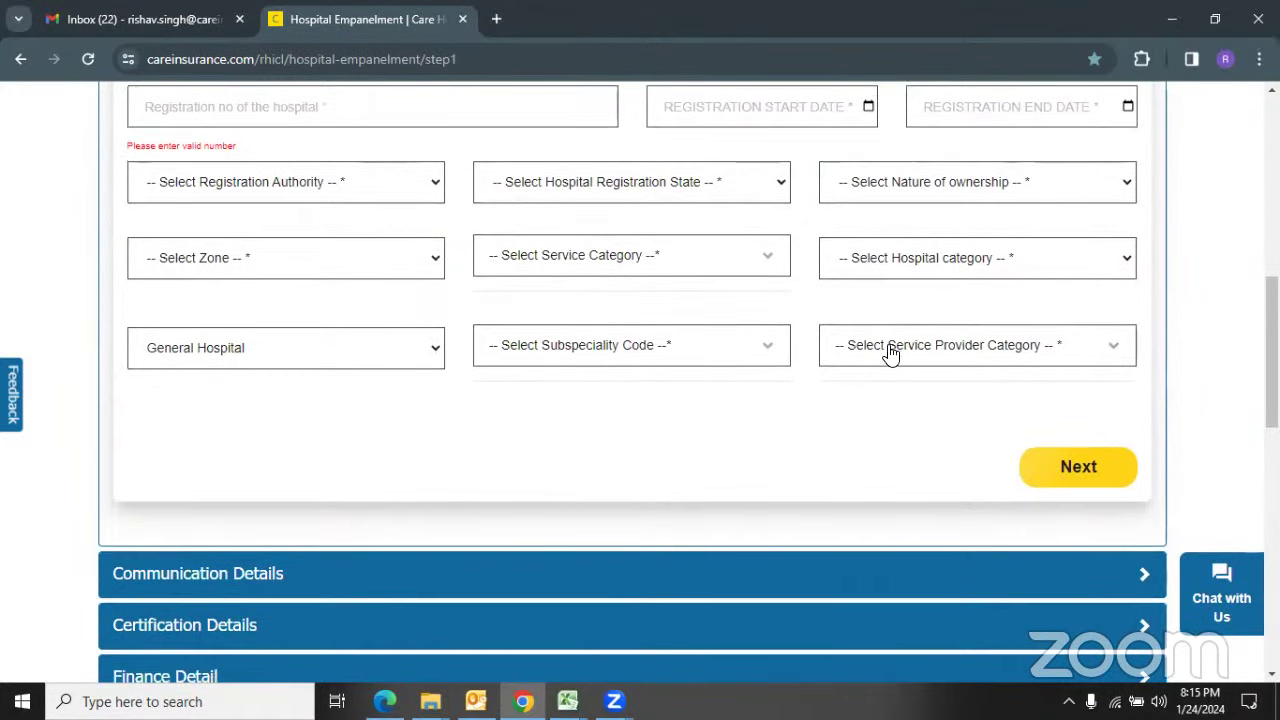
click(890, 352)
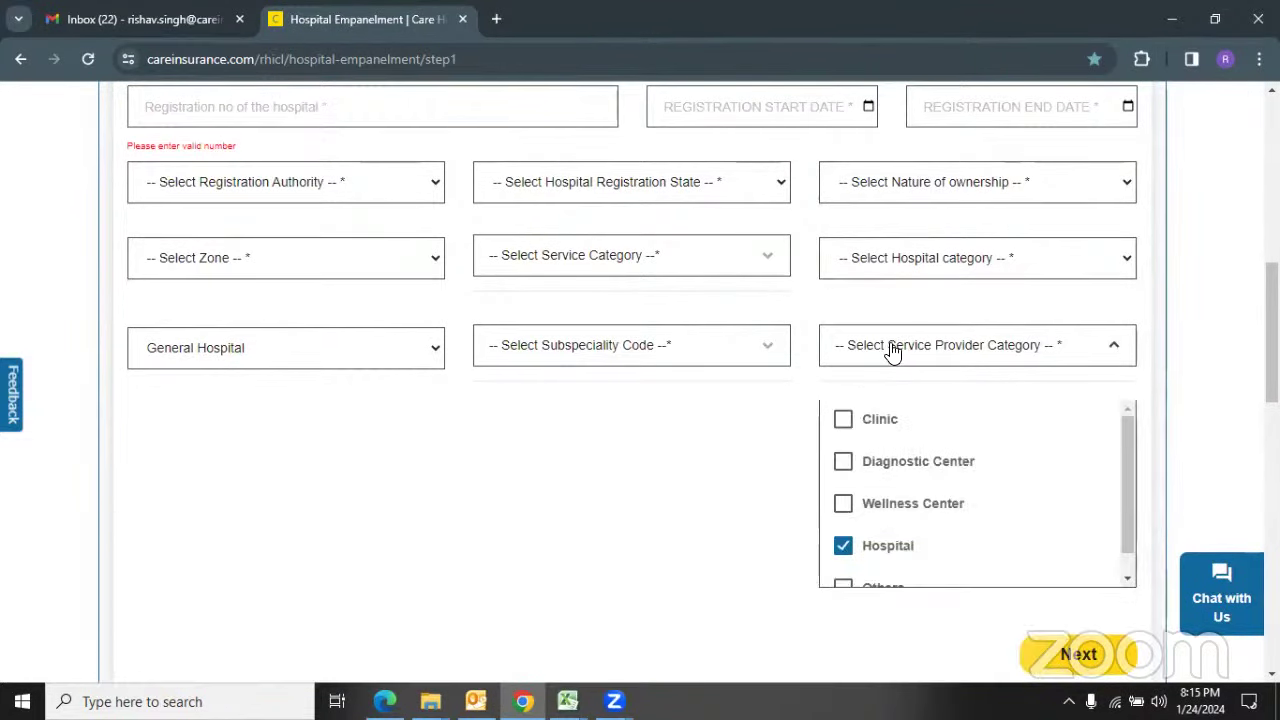
scroll(886, 352, down, 1)
click(858, 458)
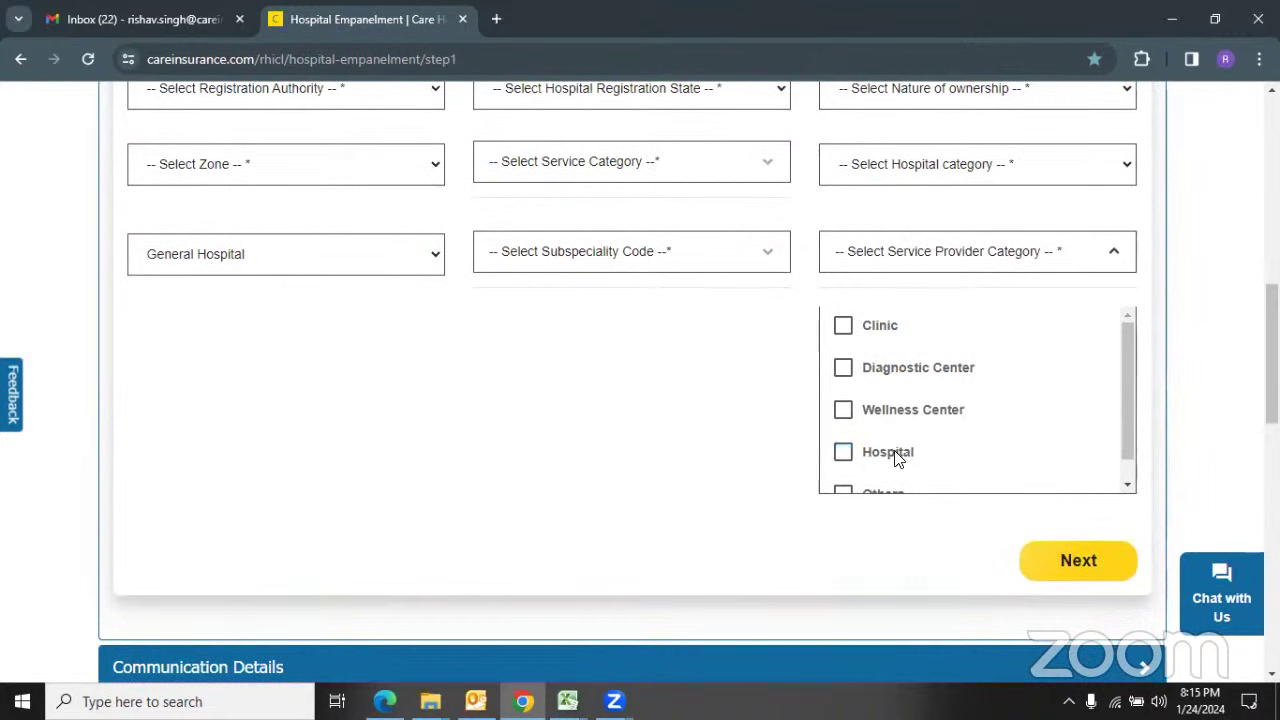
drag(1124, 412, 1124, 422)
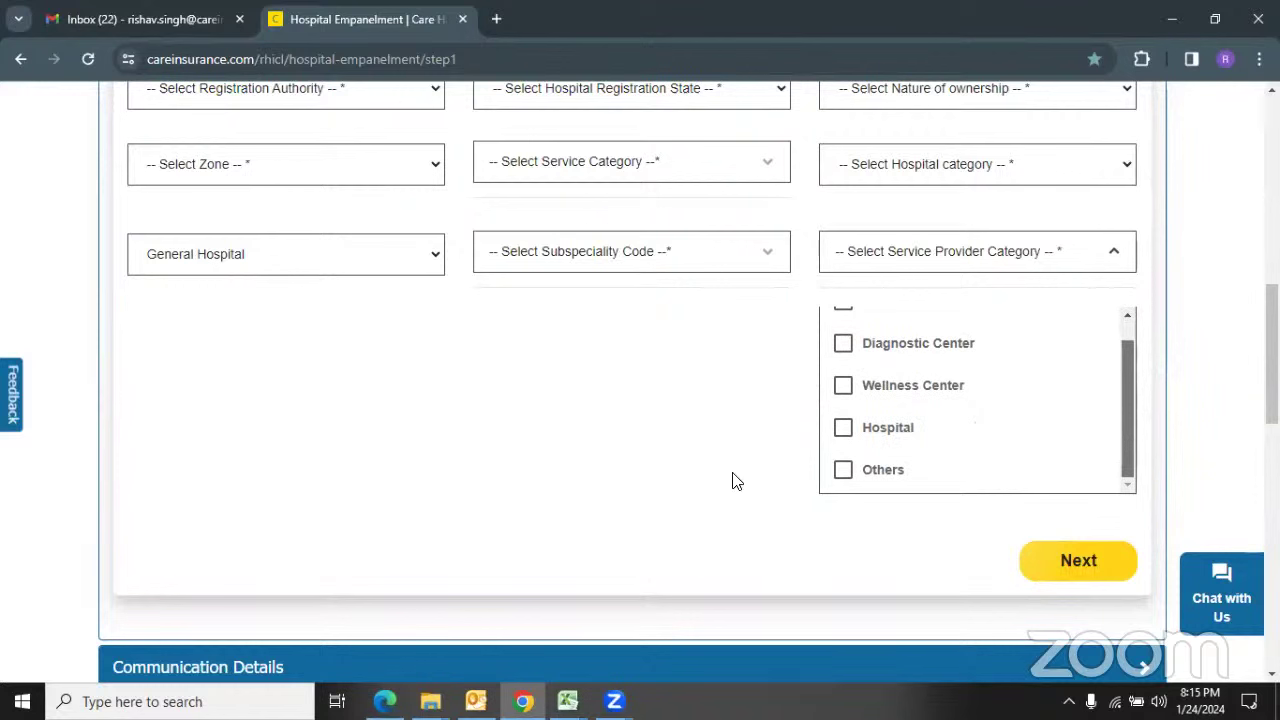
click(841, 476)
click(841, 477)
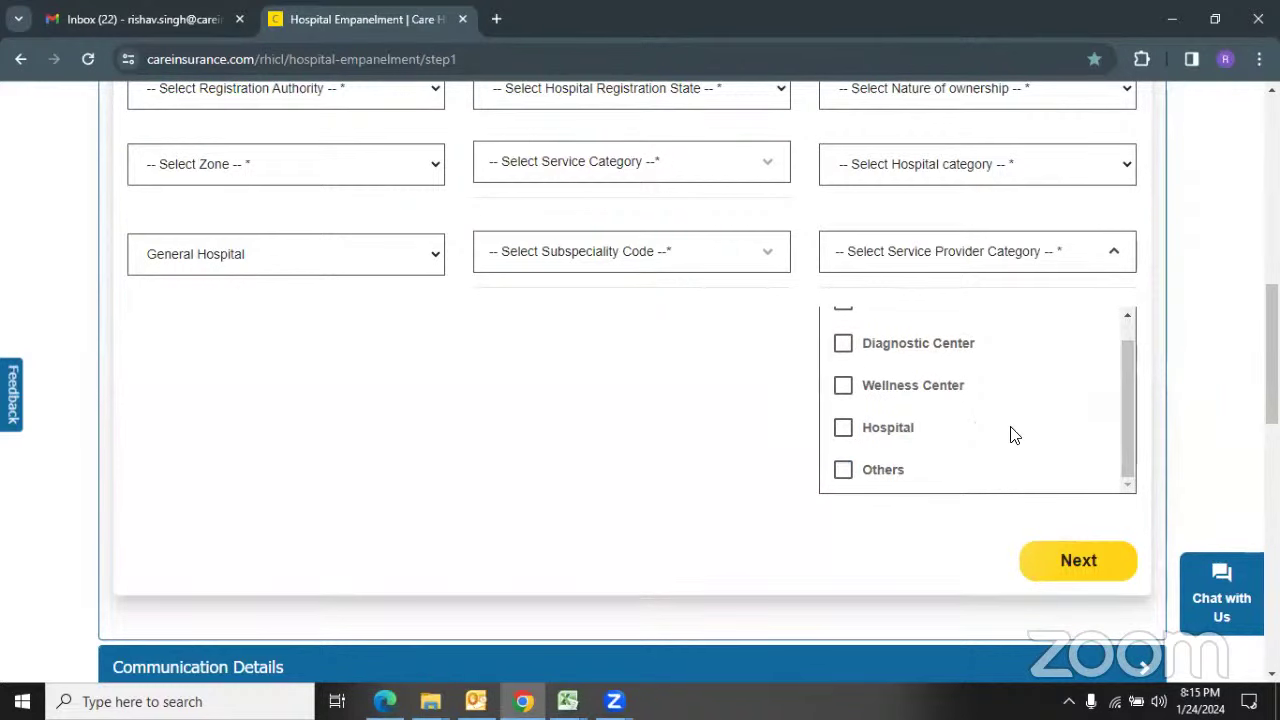
drag(1128, 396, 1134, 408)
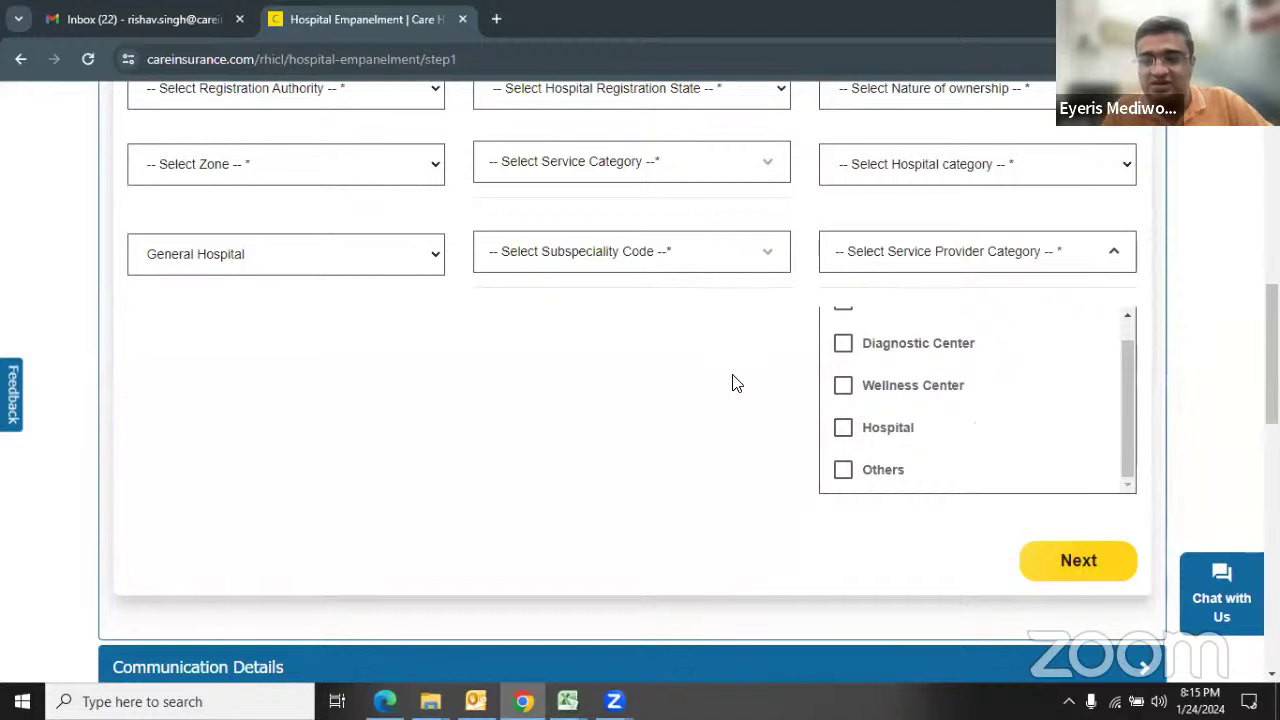
scroll(735, 383, up, 1)
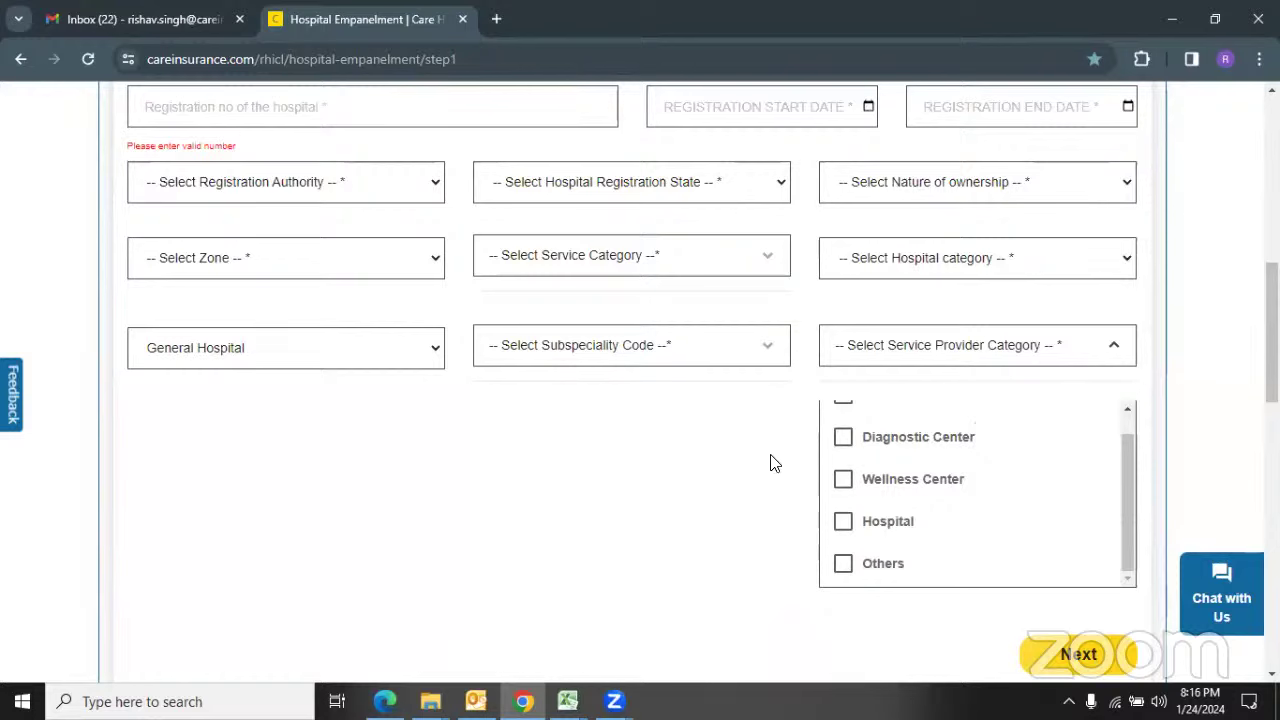
Step: Close the Service Provider Category dropdown and re-expand the Communication Details contact rows
click(1126, 346)
scroll(830, 412, down, 1)
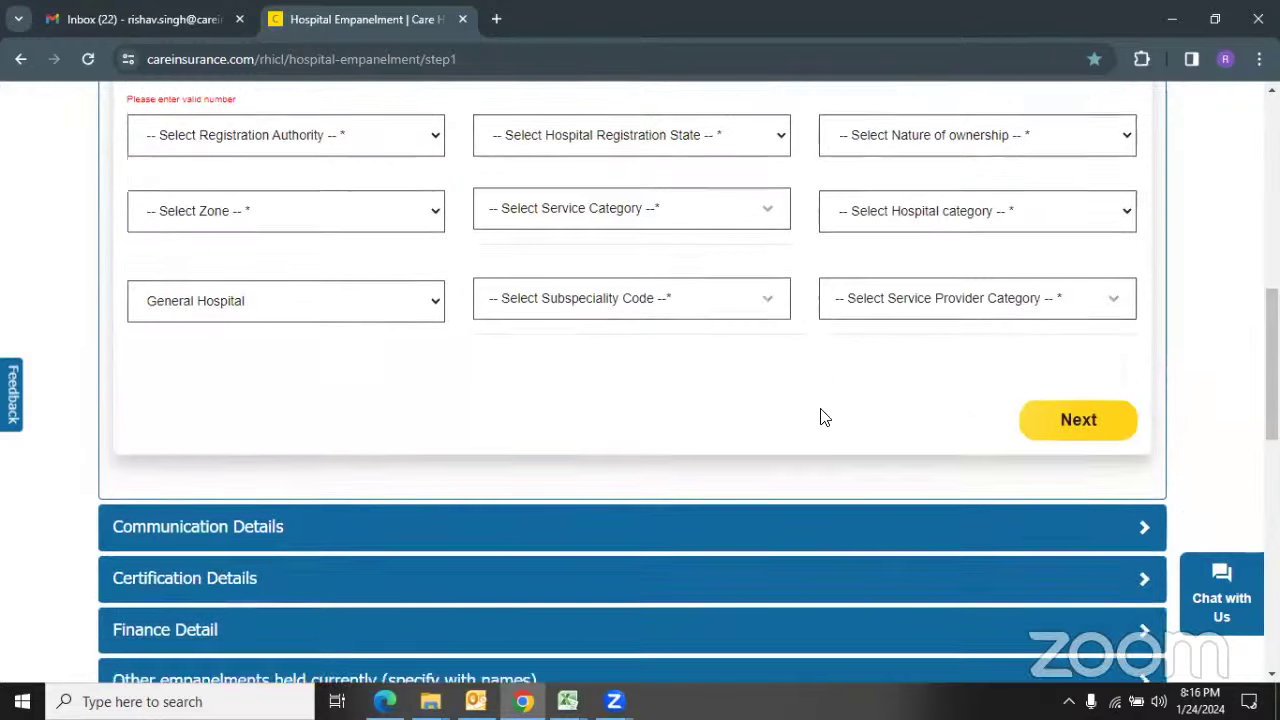
click(1144, 472)
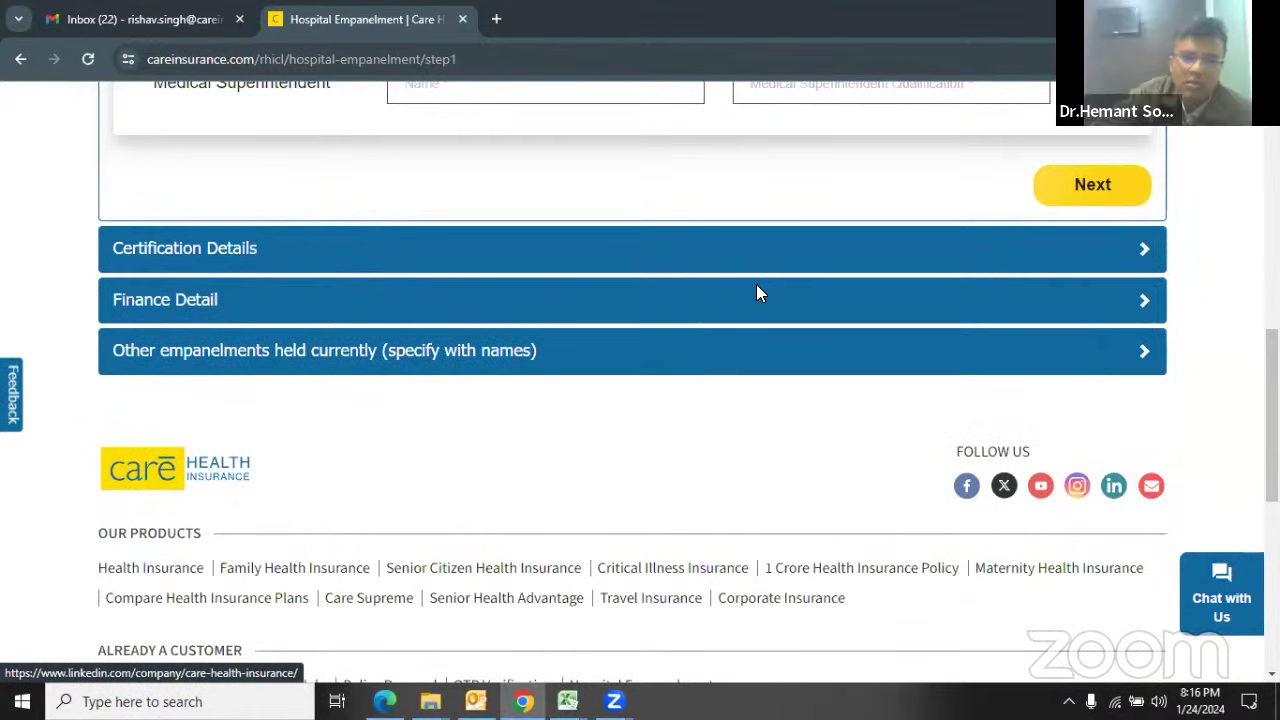
scroll(757, 286, up, 5)
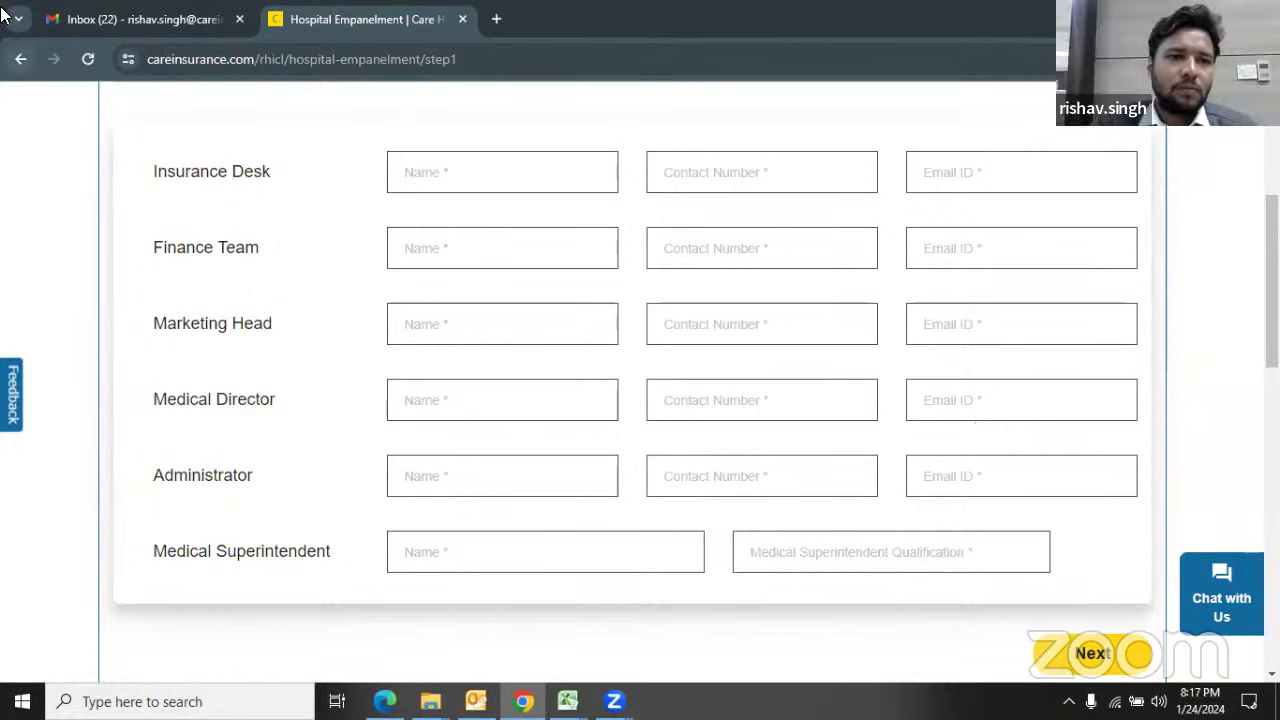
Step: Step through the Insurance Desk name, contact number and email fields, dismissing the Invalid Email Address alert
scroll(340, 220, up, 1)
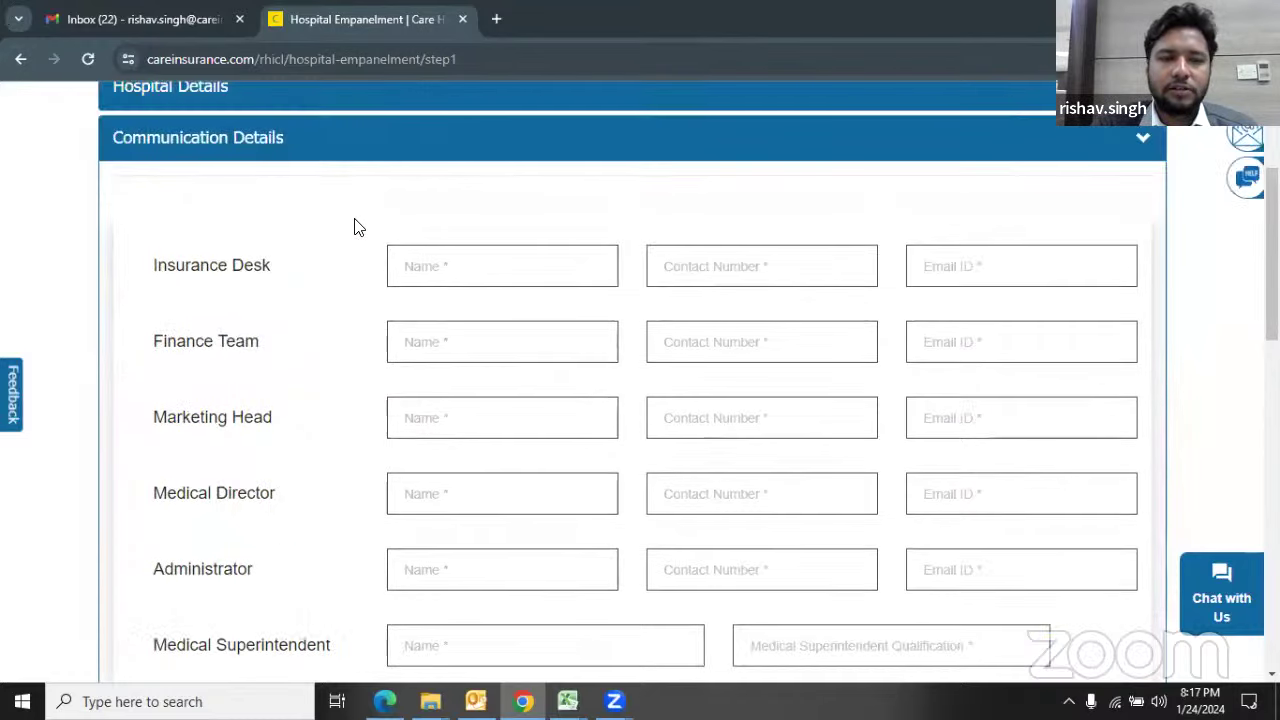
drag(152, 266, 134, 266)
click(280, 278)
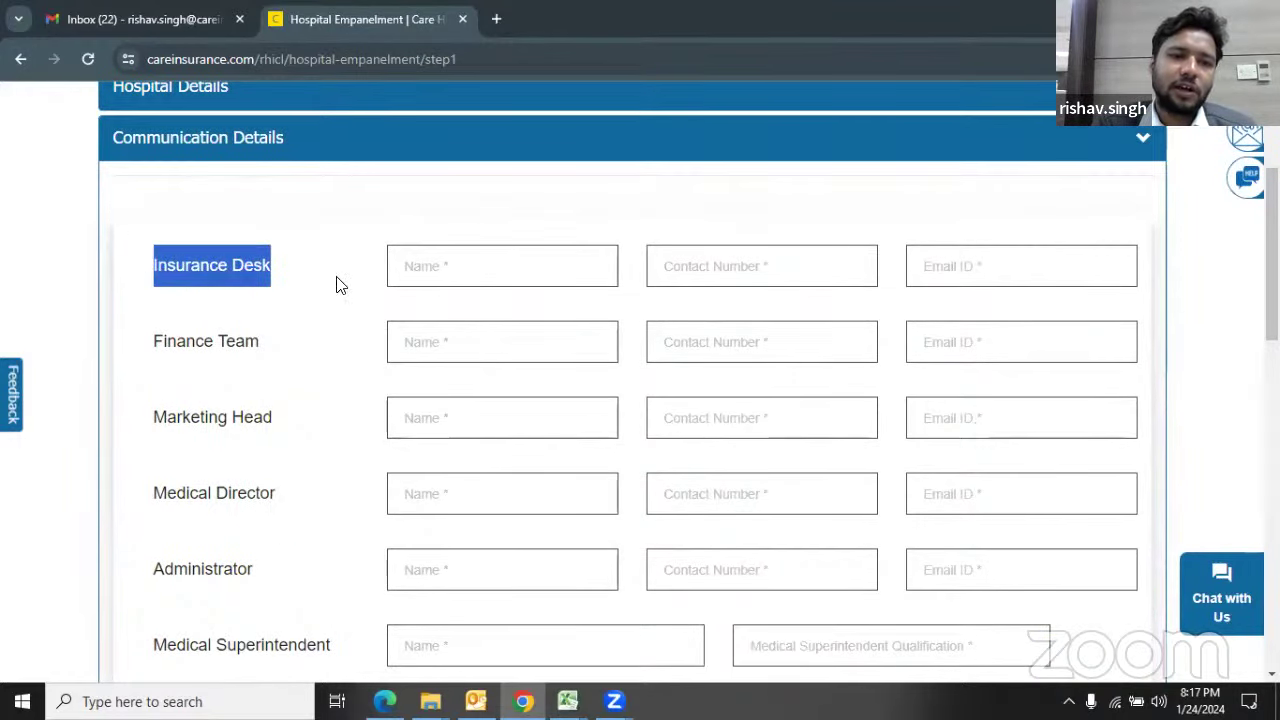
click(442, 275)
click(442, 275)
scroll(442, 275, down, 1)
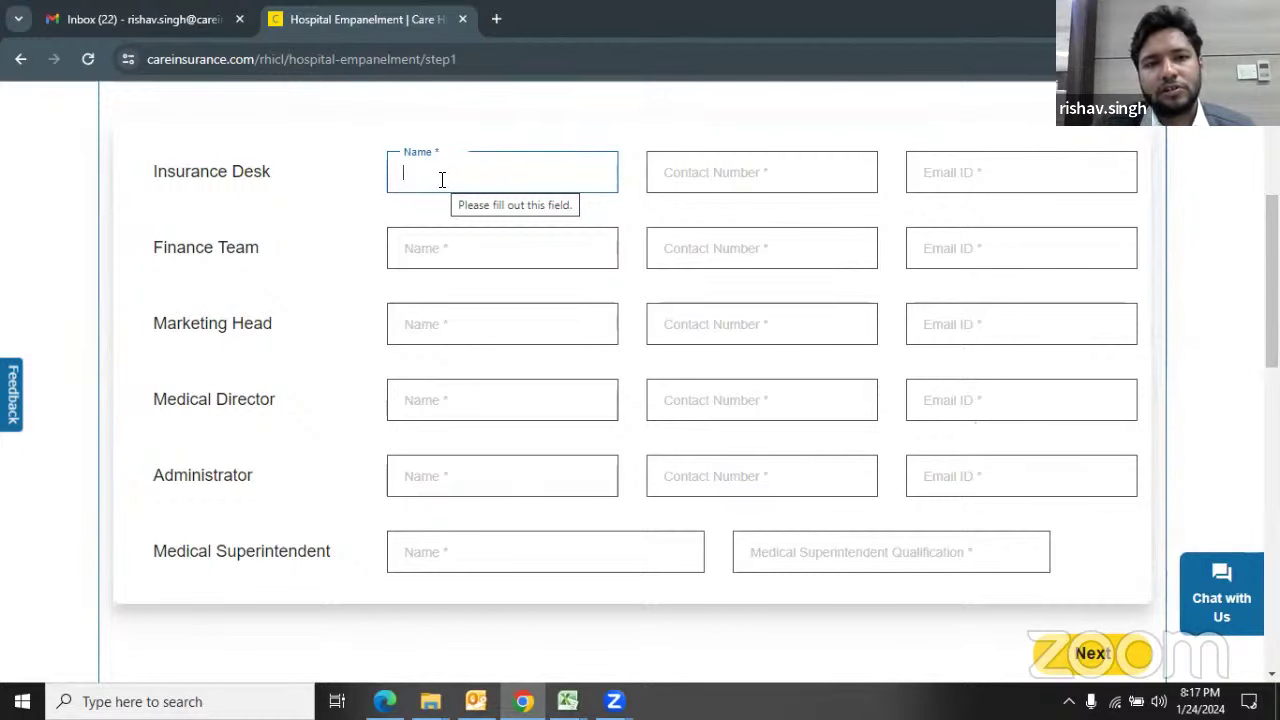
click(360, 195)
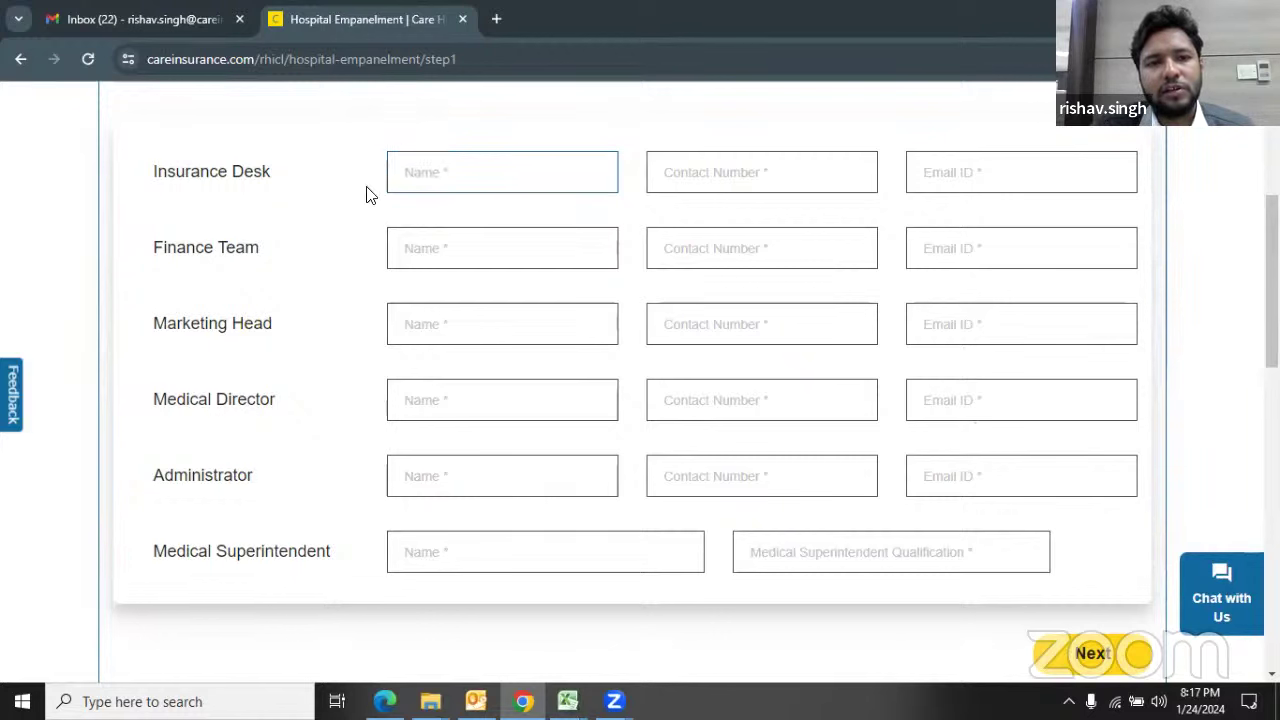
click(408, 178)
click(740, 180)
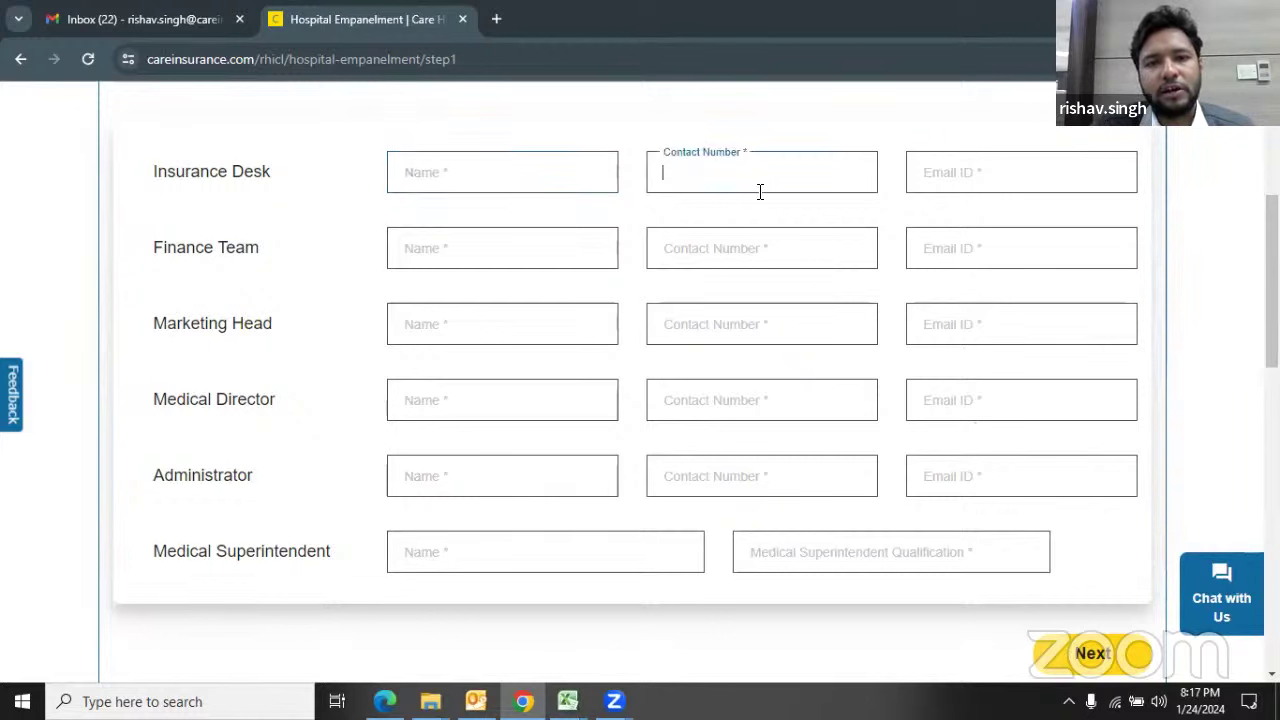
click(953, 185)
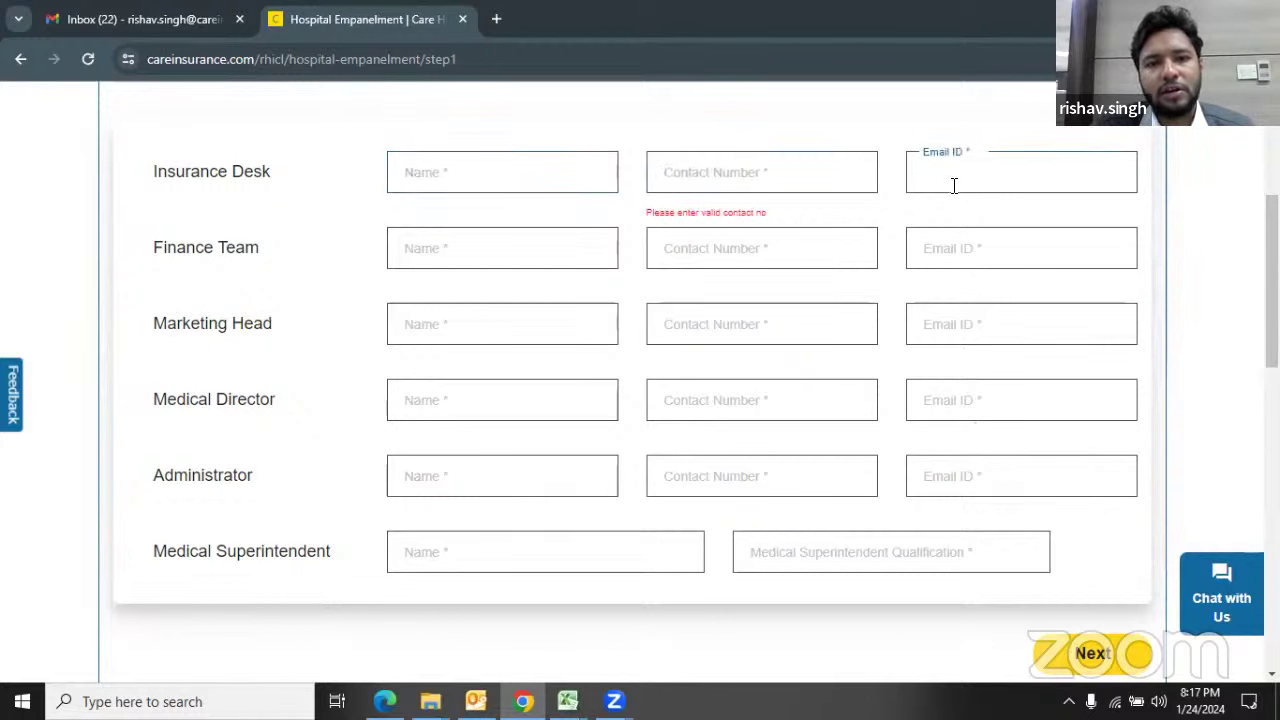
click(444, 251)
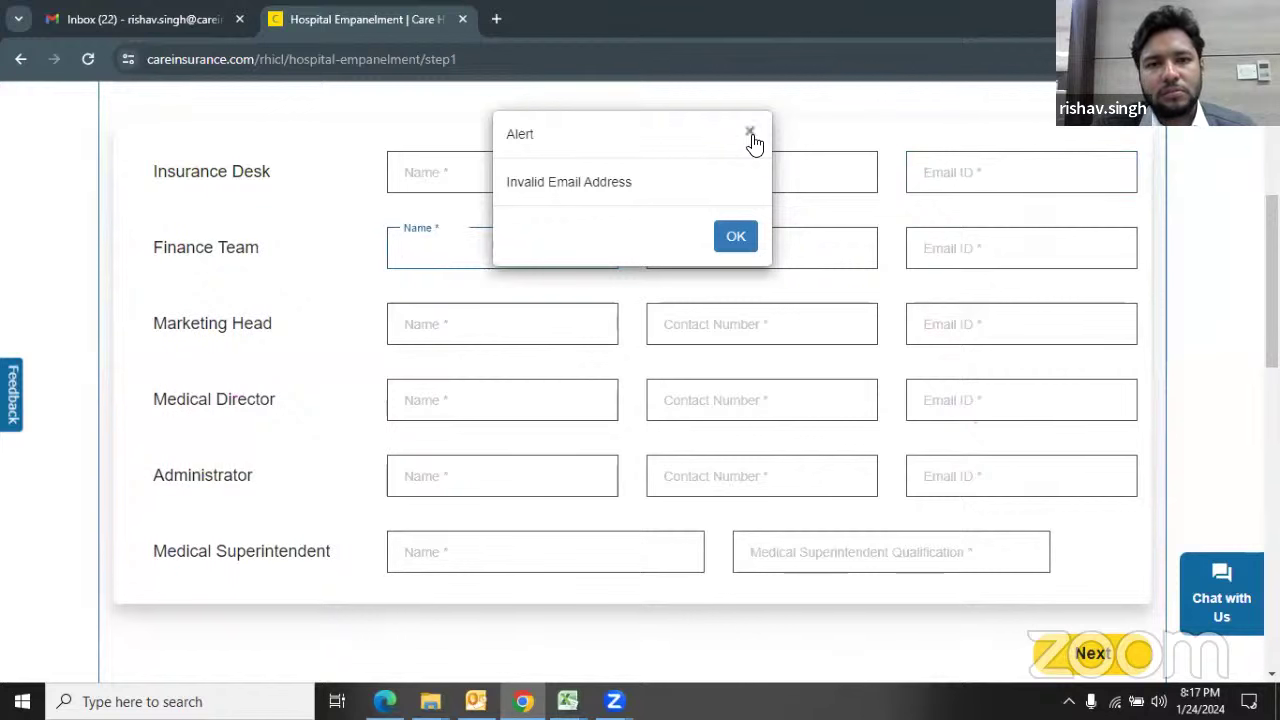
click(750, 133)
click(460, 249)
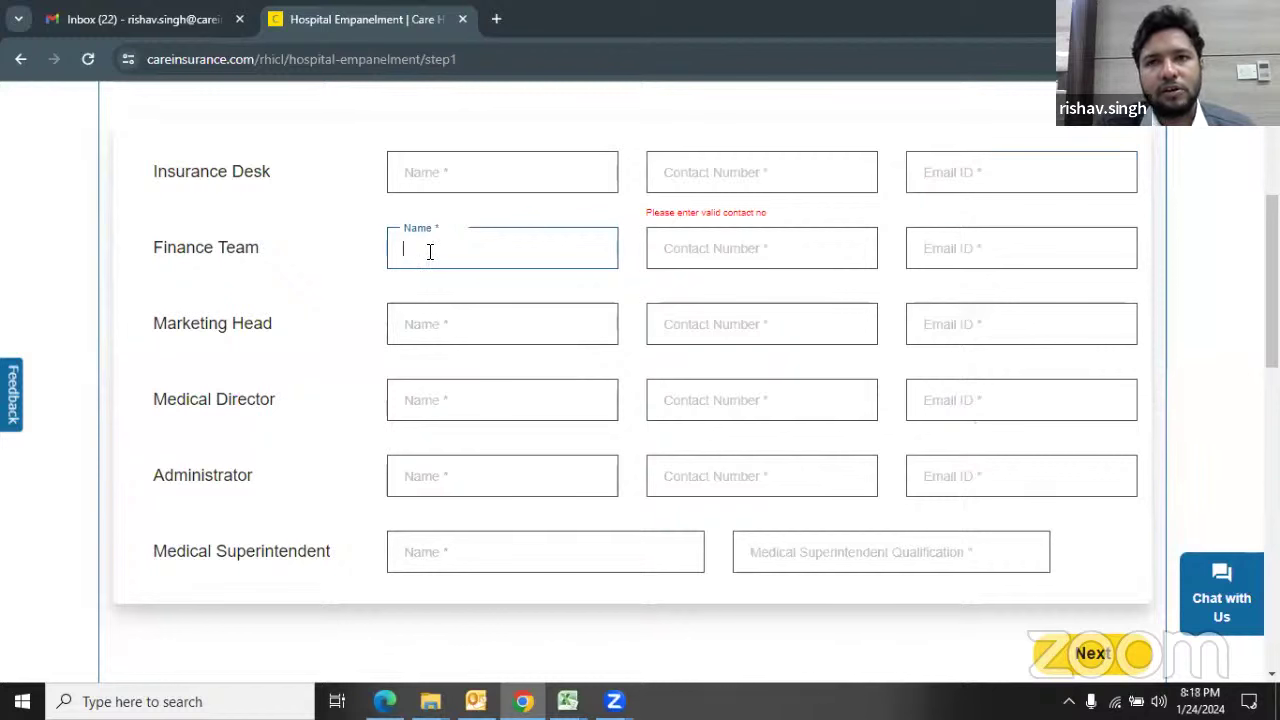
Step: Click through the Marketing Head, Medical Director and Administrator fields, triggering contact-number warnings
click(436, 316)
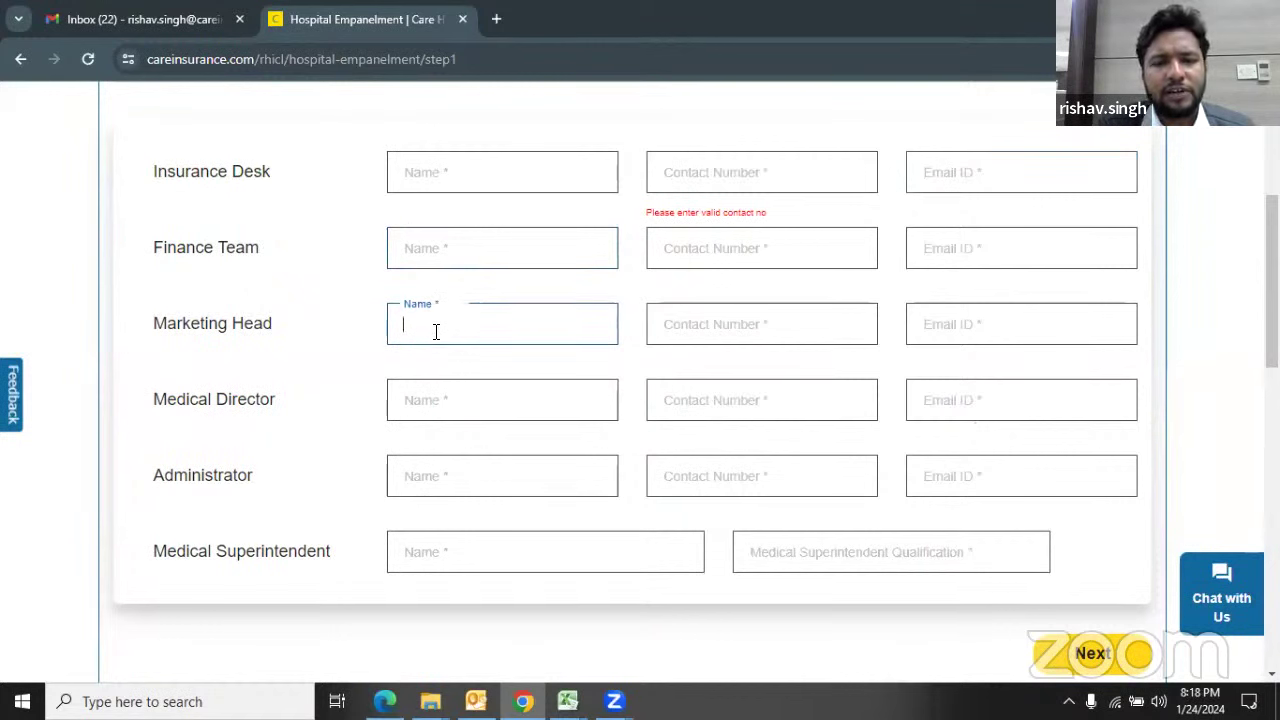
scroll(436, 332, down, 1)
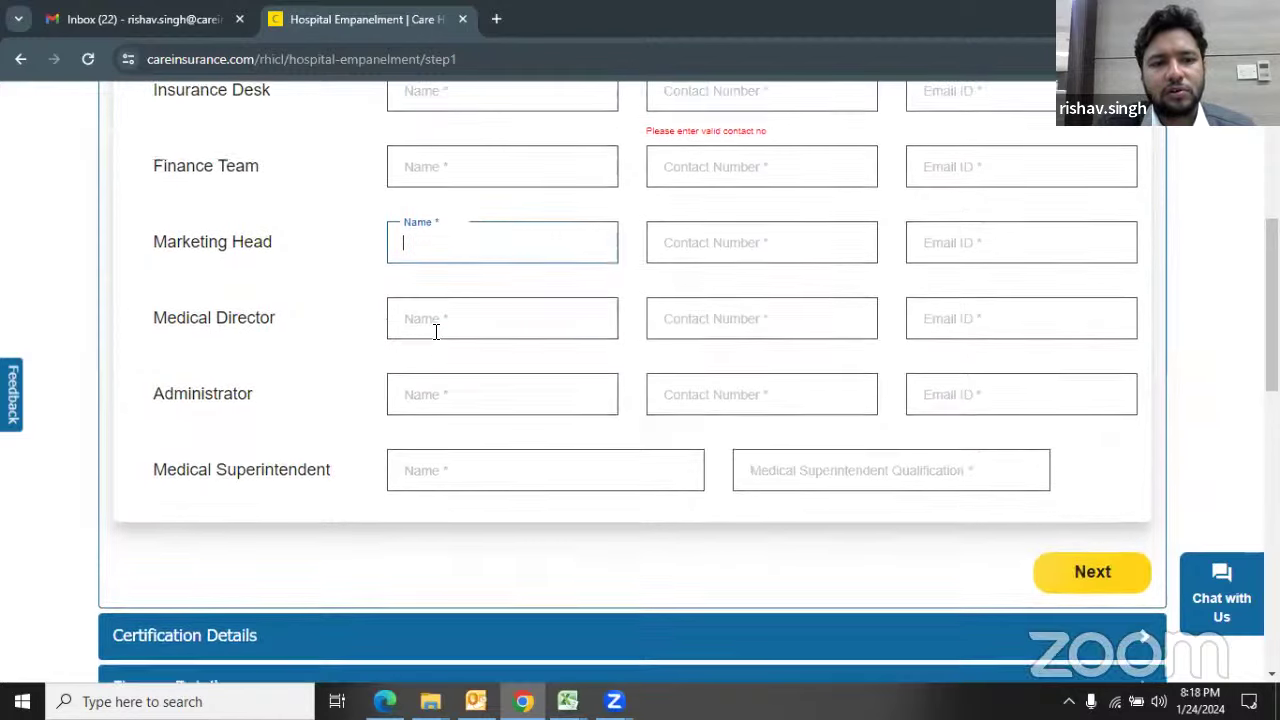
click(436, 330)
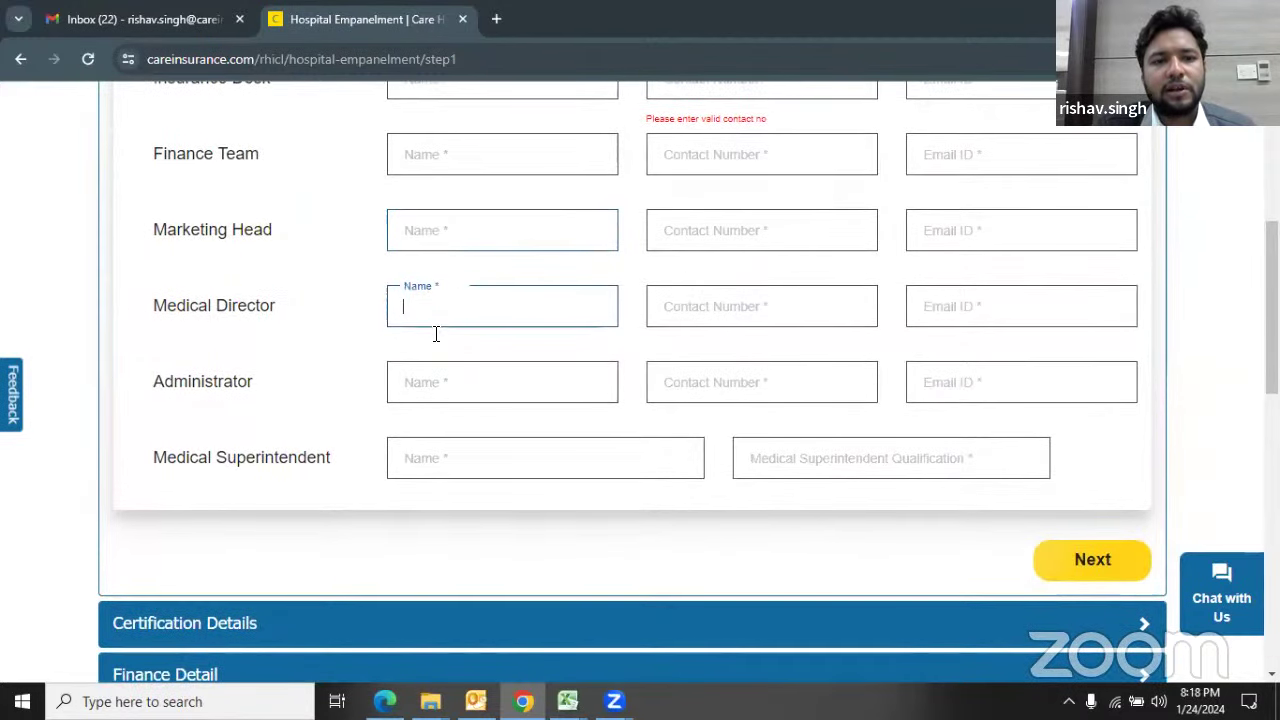
click(707, 313)
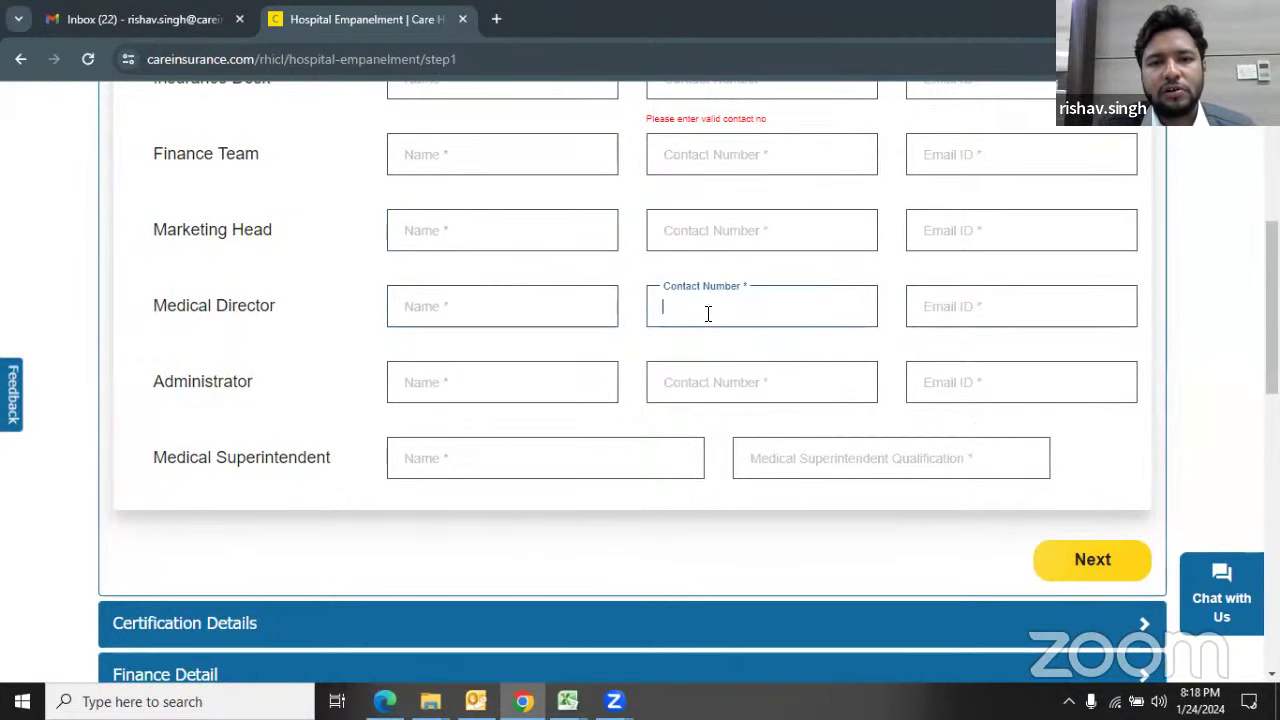
click(525, 390)
click(695, 391)
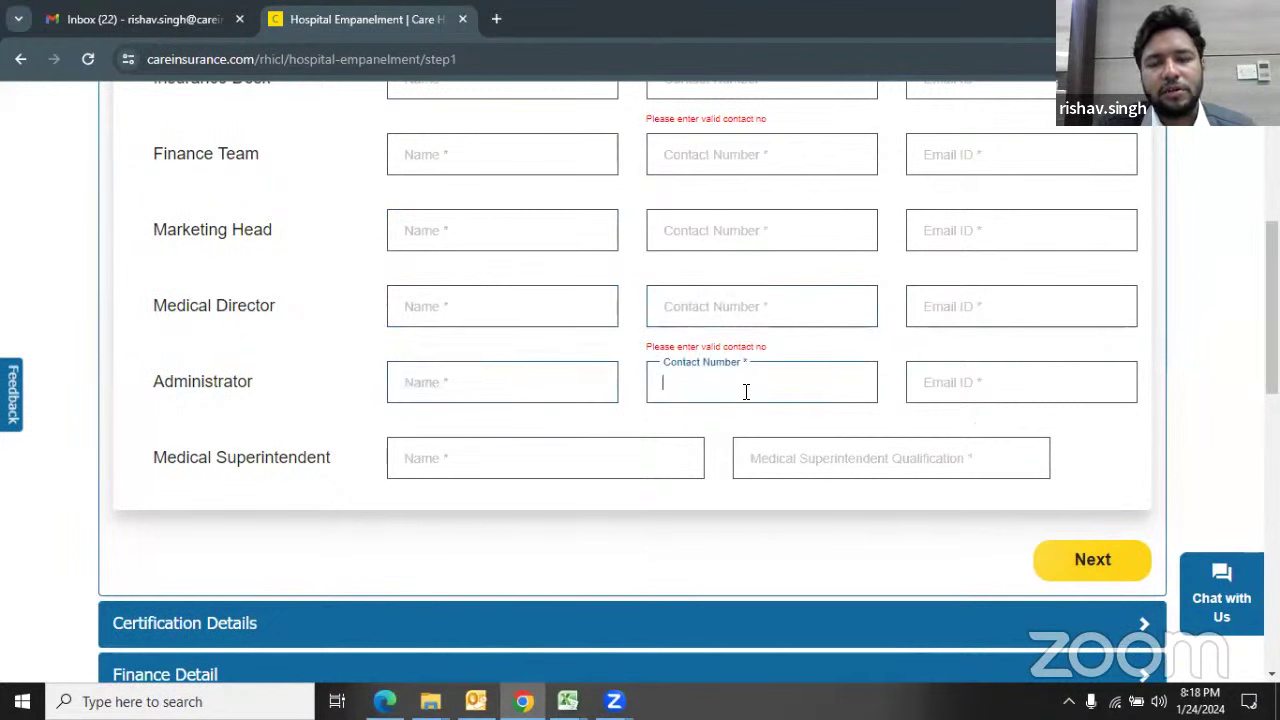
click(935, 390)
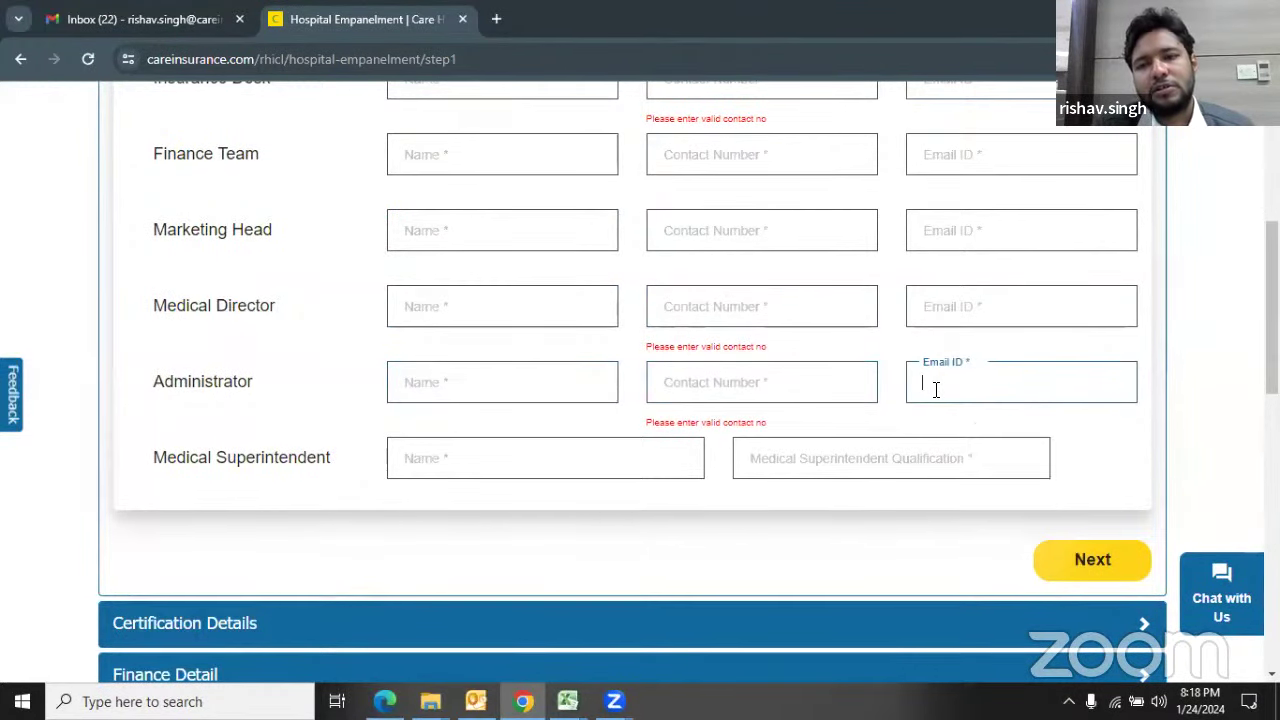
click(541, 380)
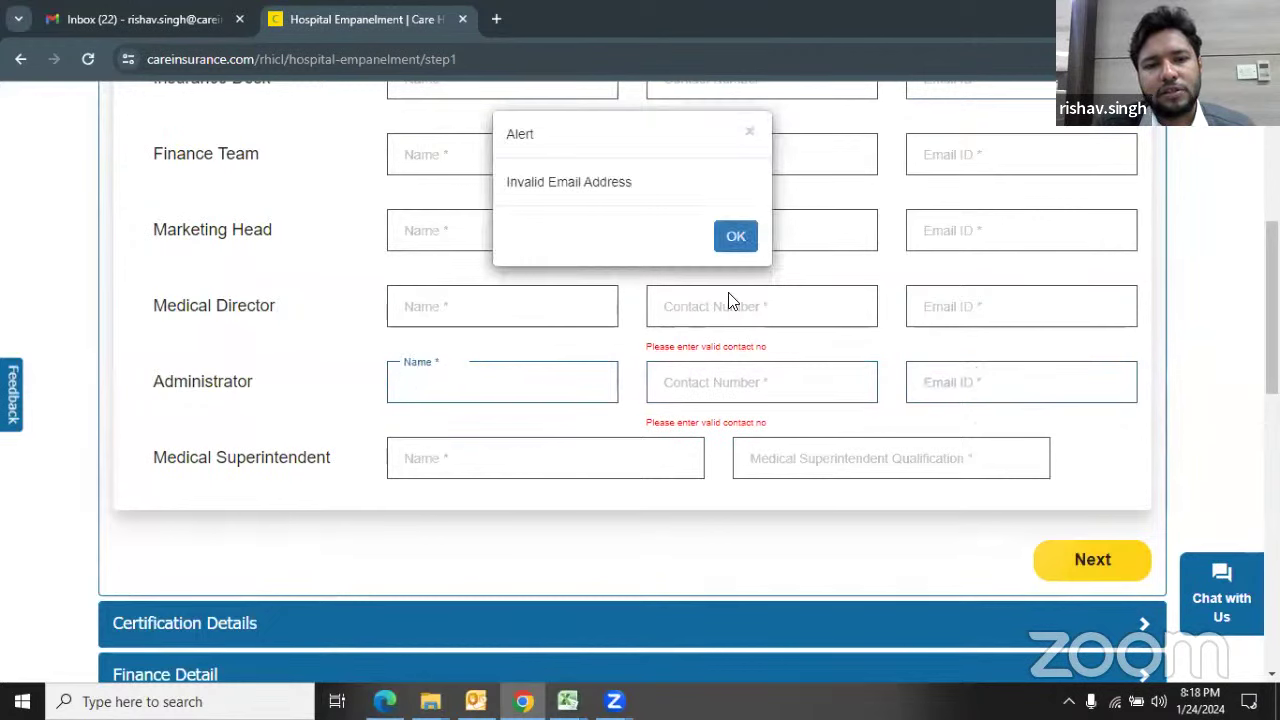
click(749, 133)
Step: Move into the Medical Superintendent name and Qualification fields
click(457, 451)
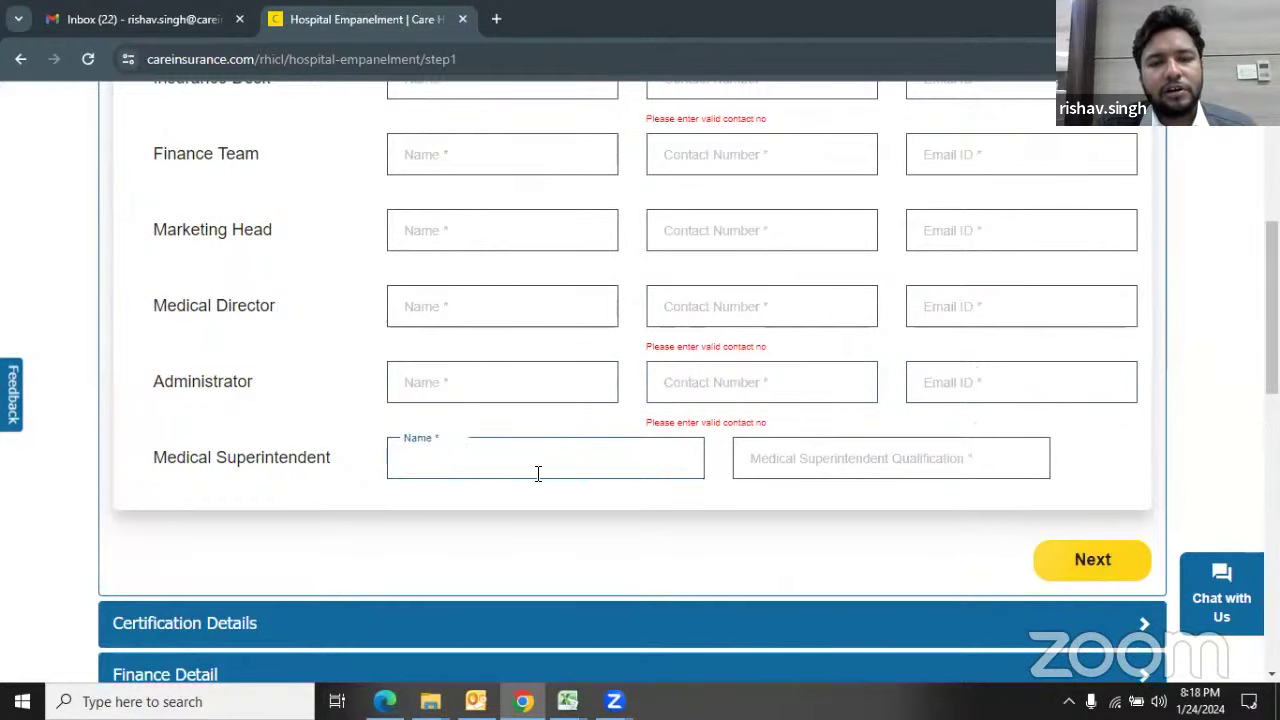
scroll(686, 487, up, 1)
scroll(686, 483, down, 1)
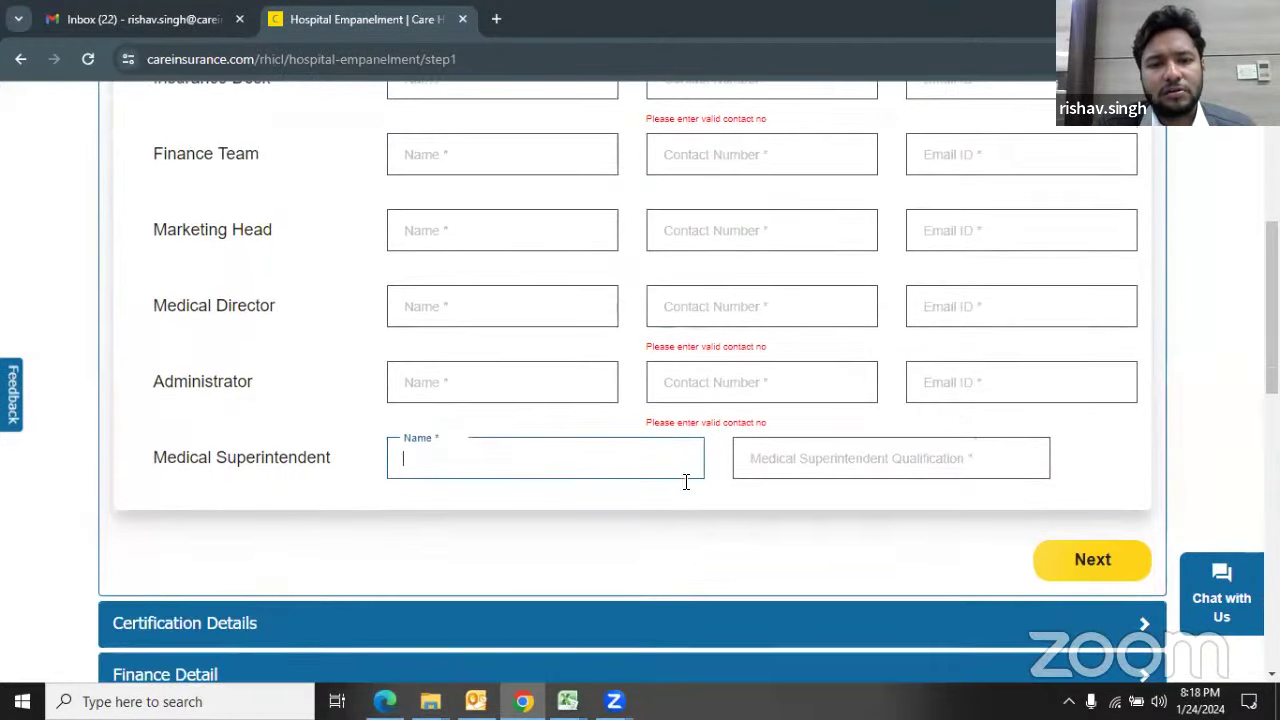
click(143, 385)
double_click(167, 380)
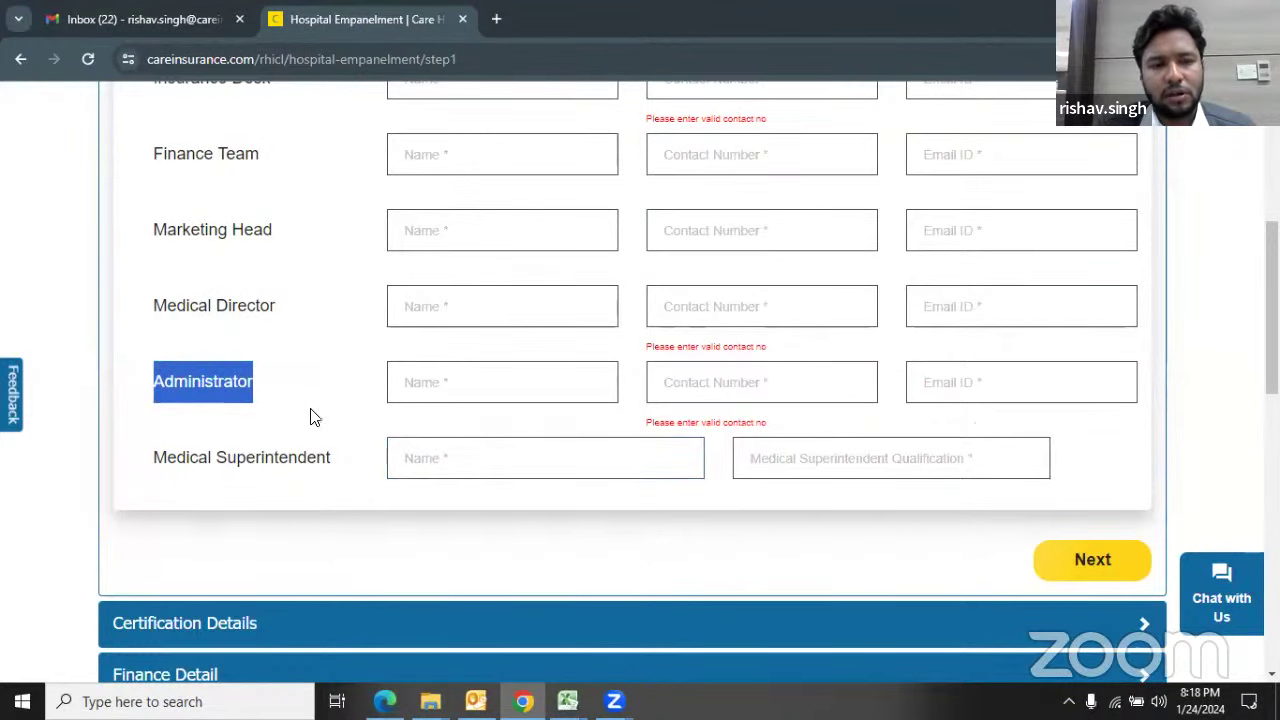
click(406, 458)
click(820, 469)
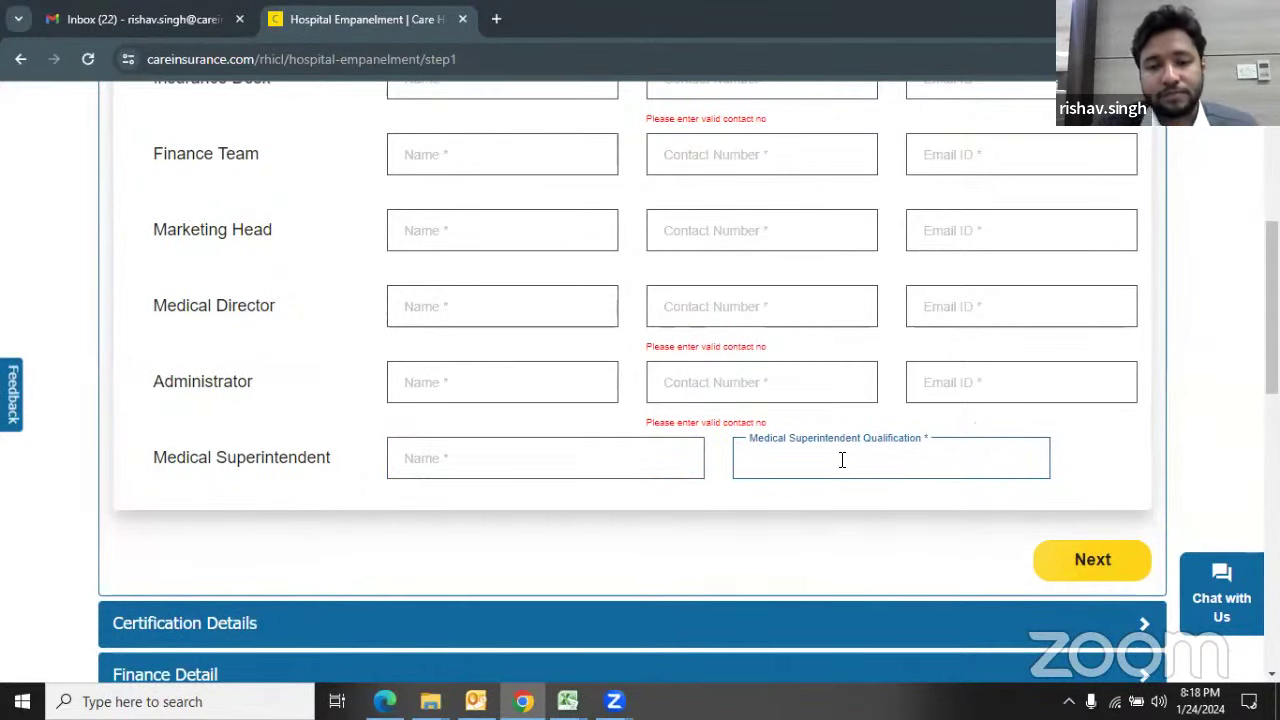
scroll(842, 460, up, 2)
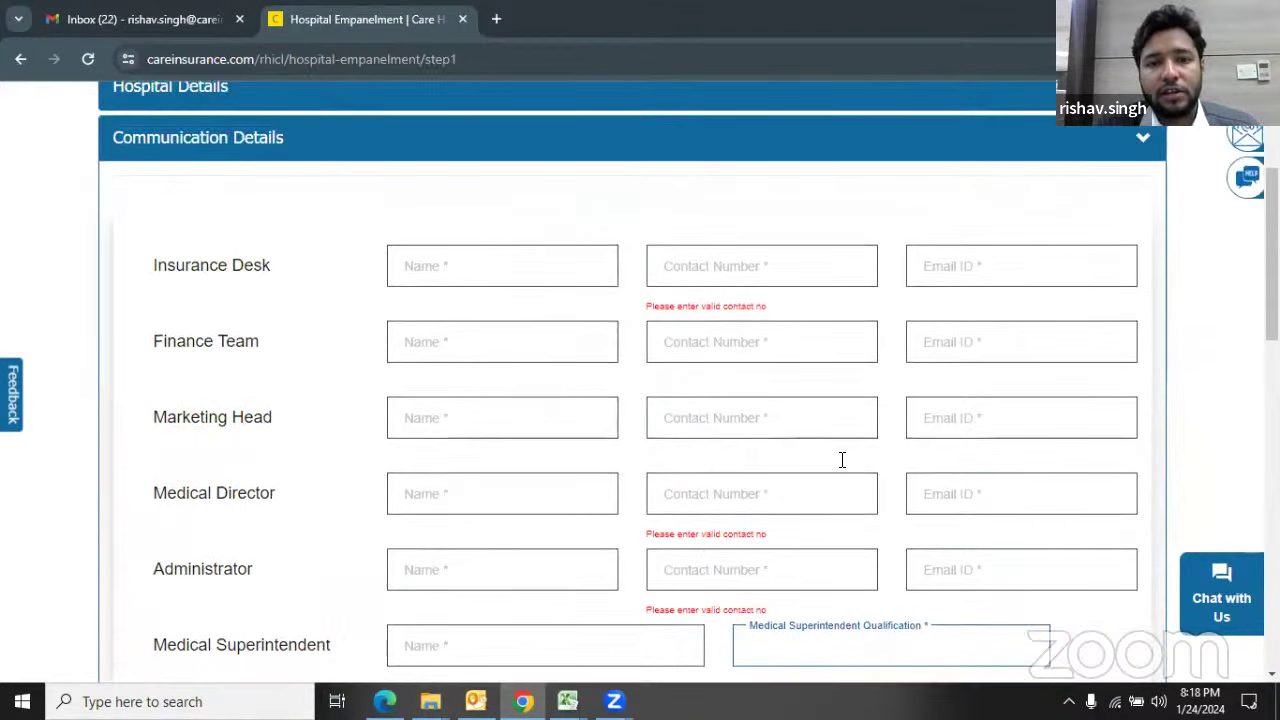
scroll(842, 460, down, 2)
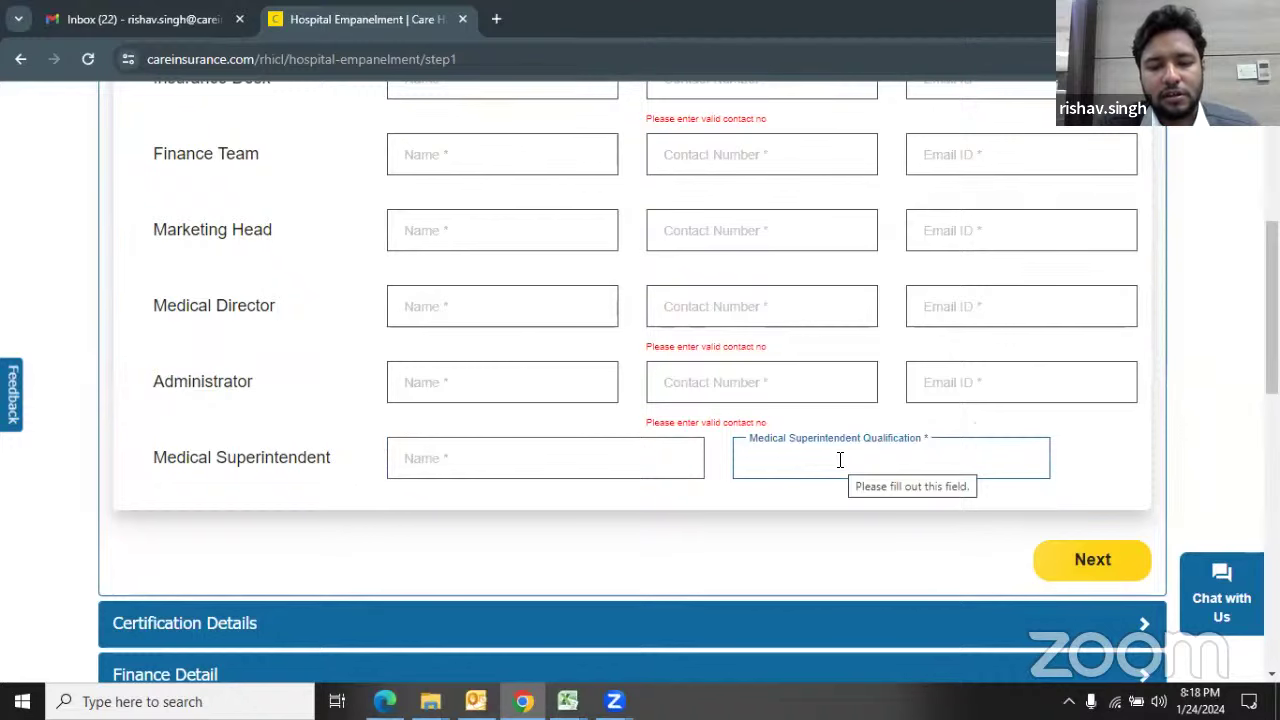
text(M)
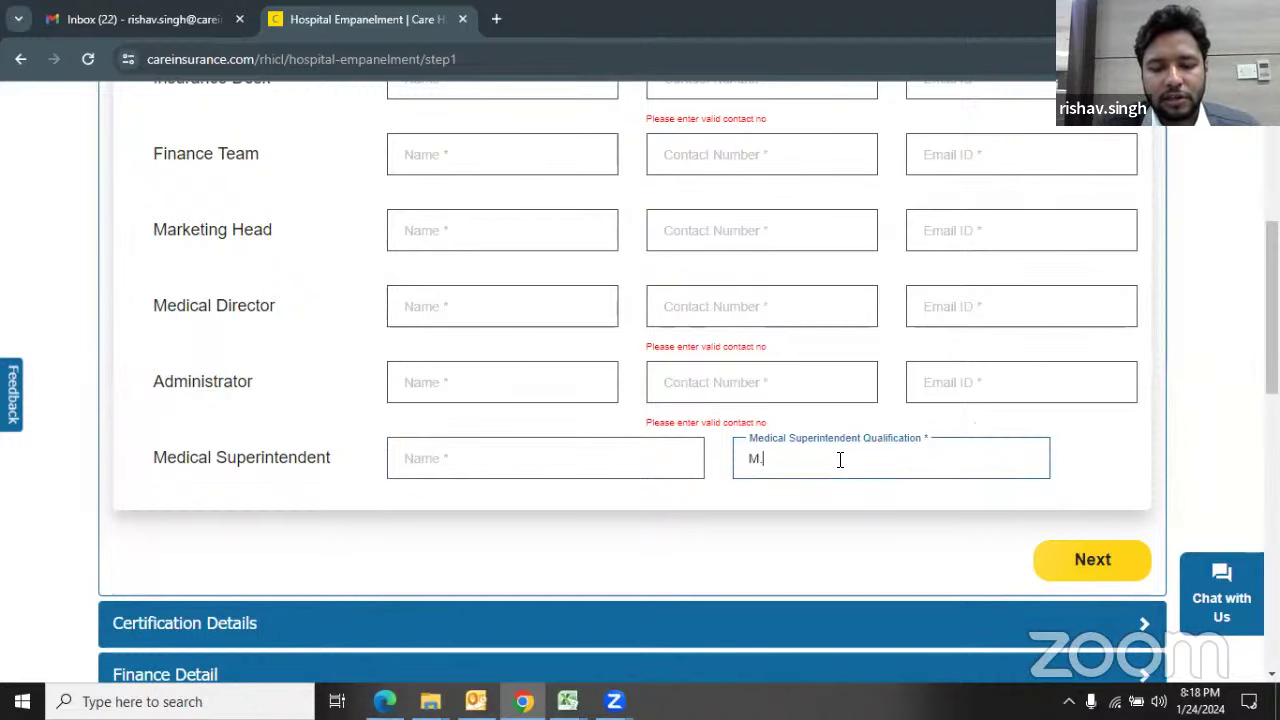
text(.B.B.)
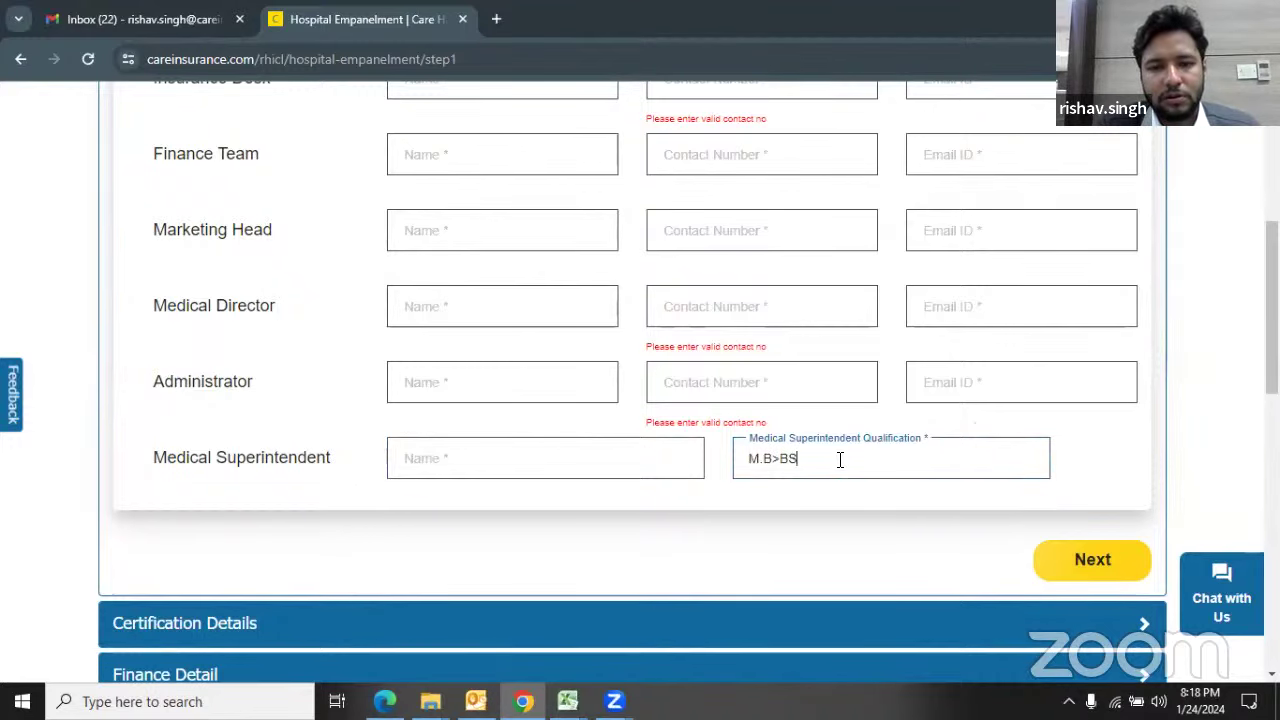
key(BackSpace)
key(BackSpace)
key(BackSpace)
text(.S)
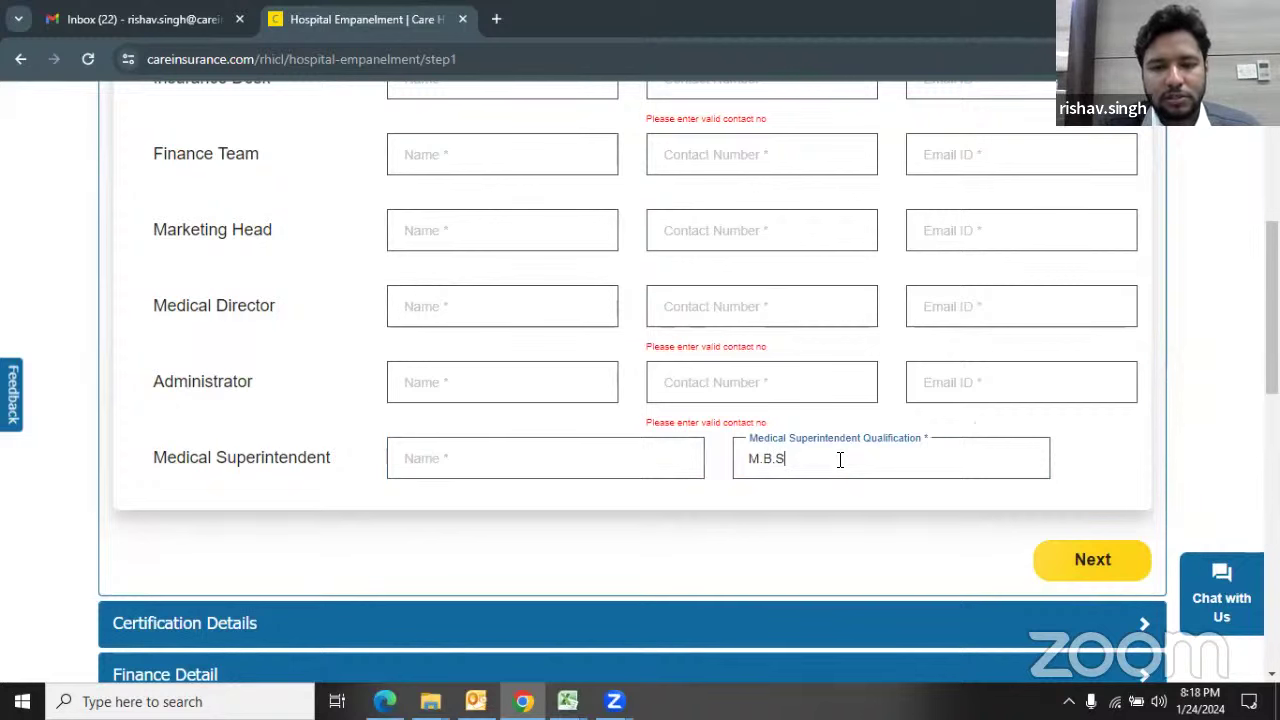
key(BackSpace)
key(BackSpace)
text(B)
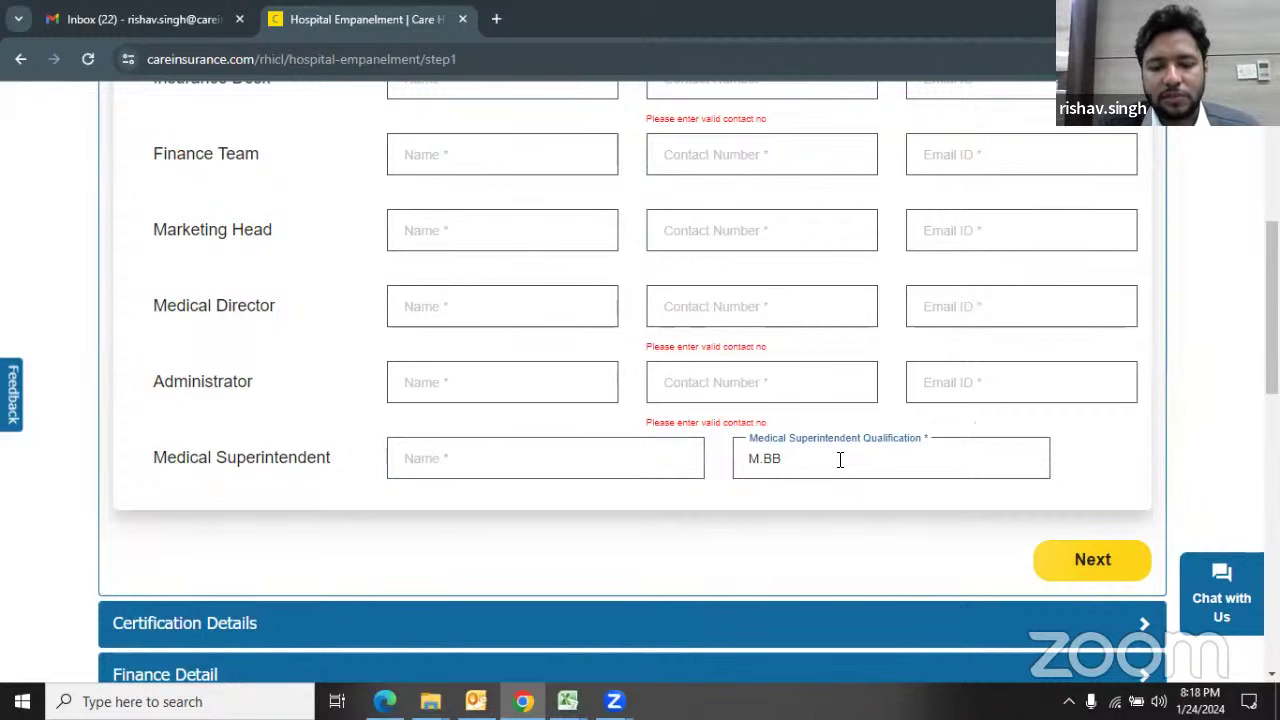
key(BackSpace)
text(.S)
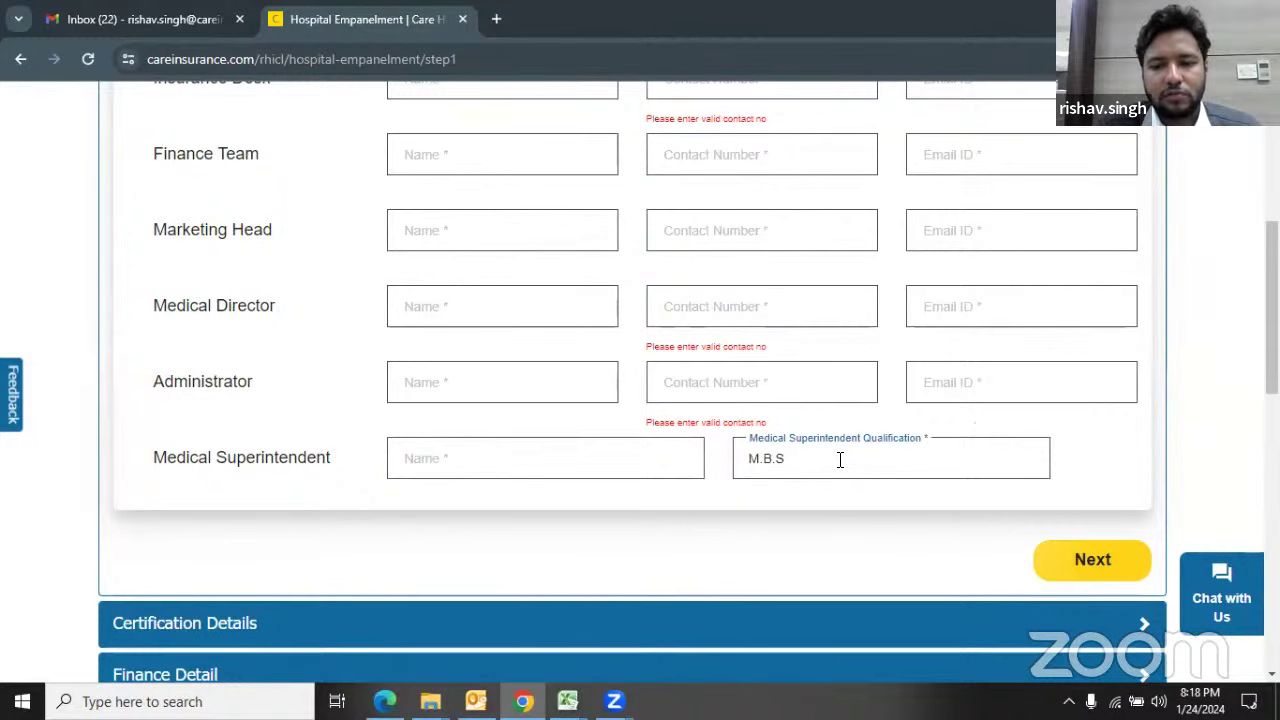
key(BackSpace)
key(BackSpace)
key(BackSpace)
text(BBS)
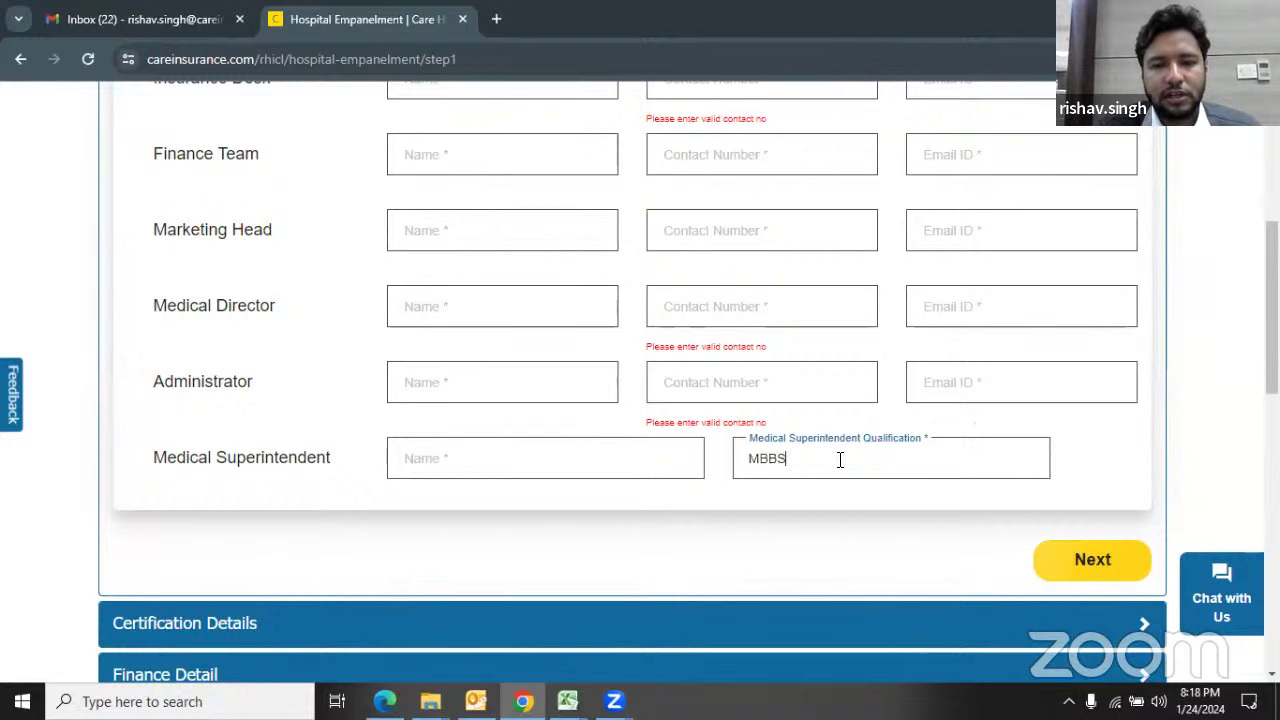
key(BackSpace)
key(BackSpace)
key(BackSpace)
text(B)
key(BackSpace)
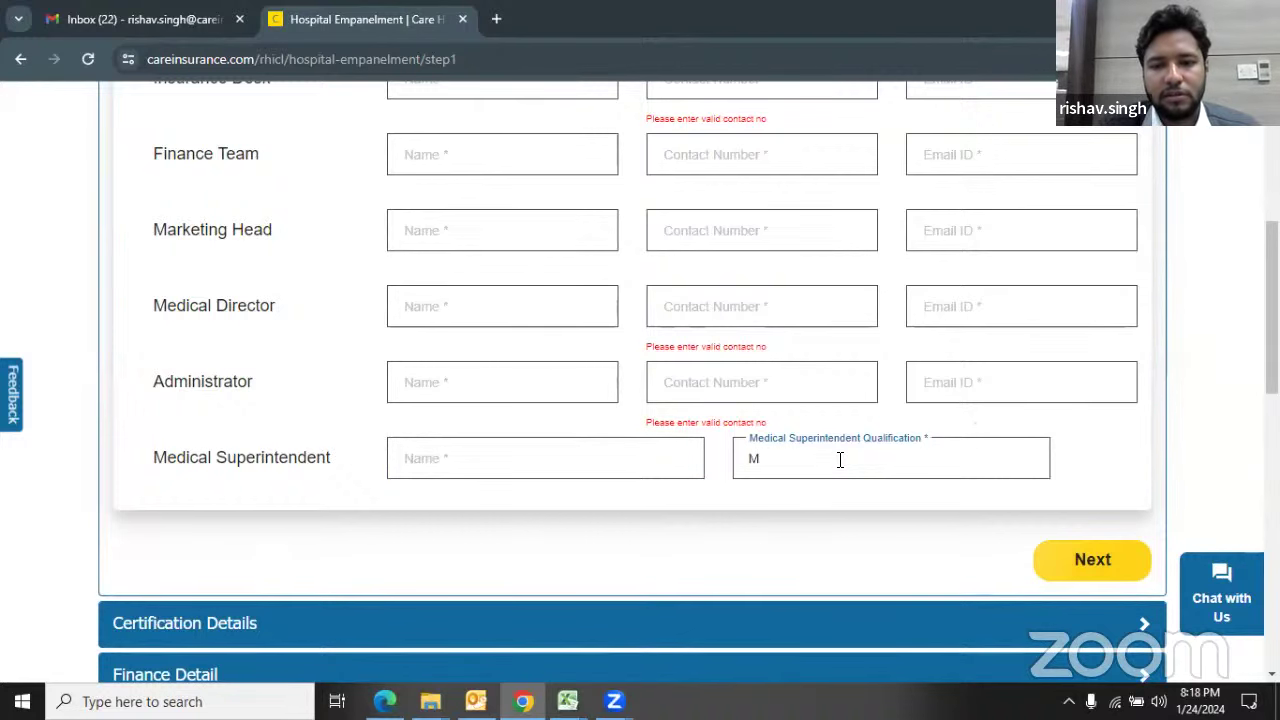
text(CH)
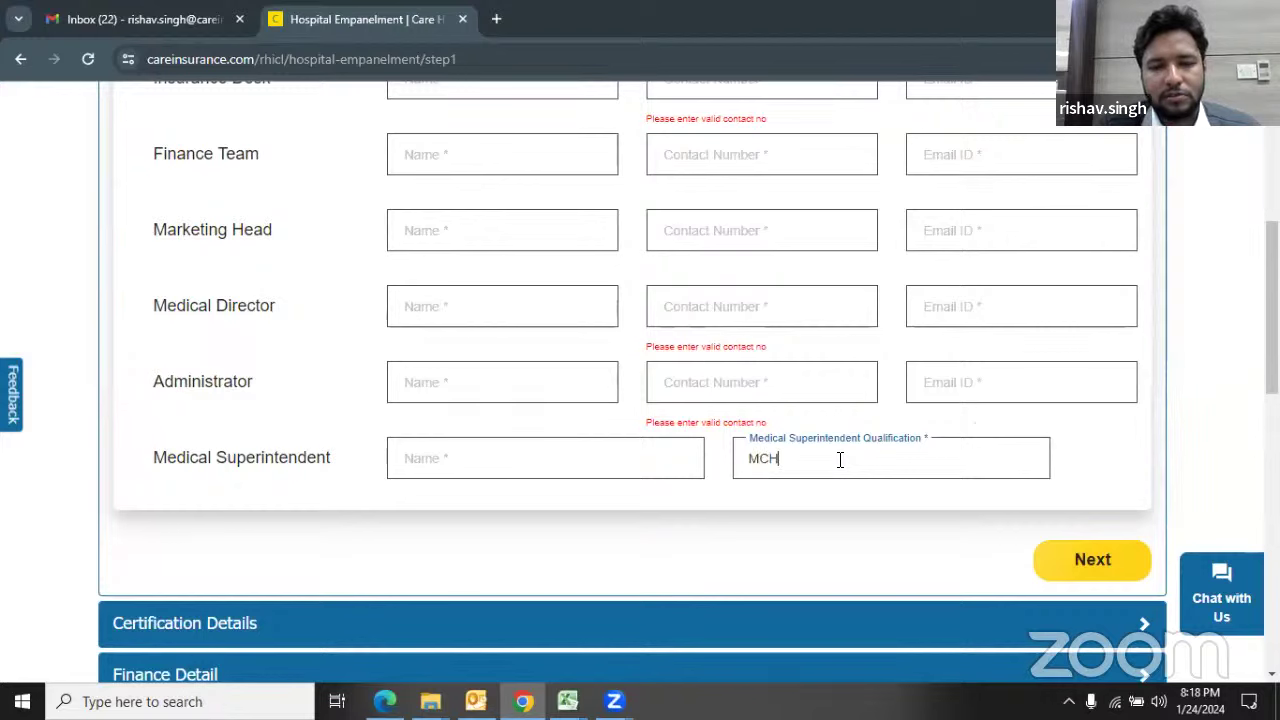
key(BackSpace)
key(BackSpace)
key(BackSpace)
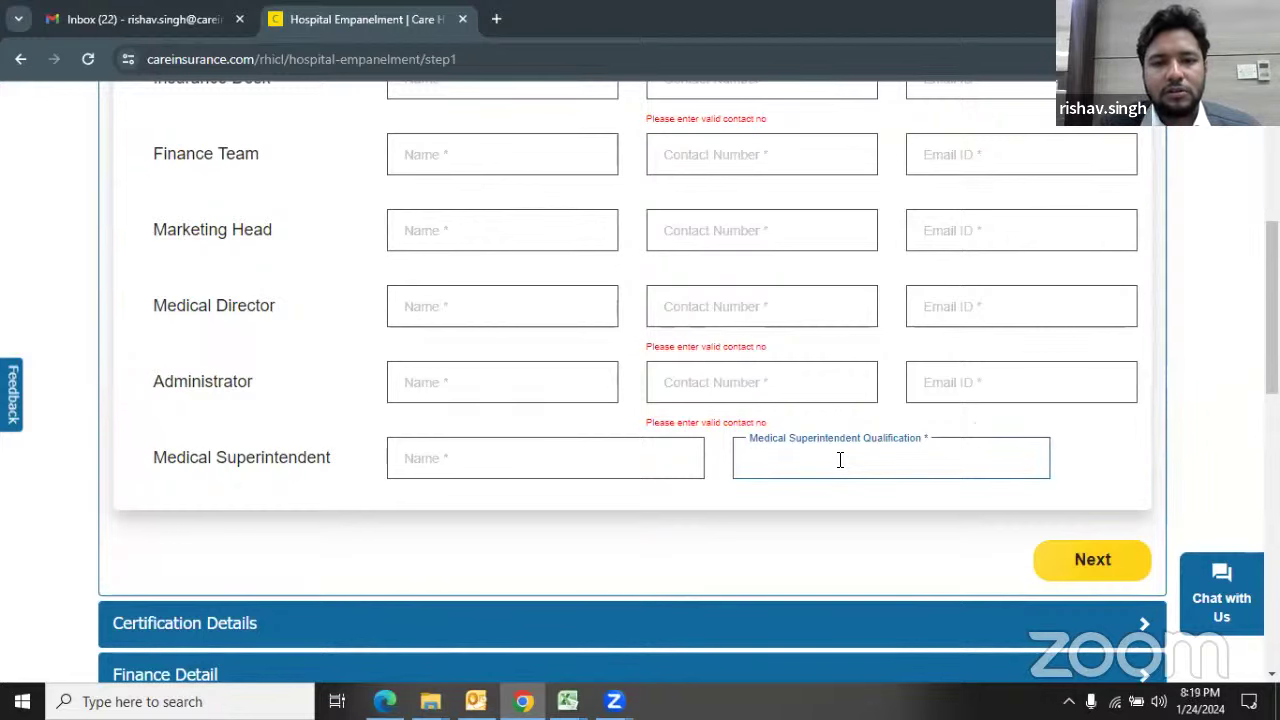
scroll(670, 447, up, 1)
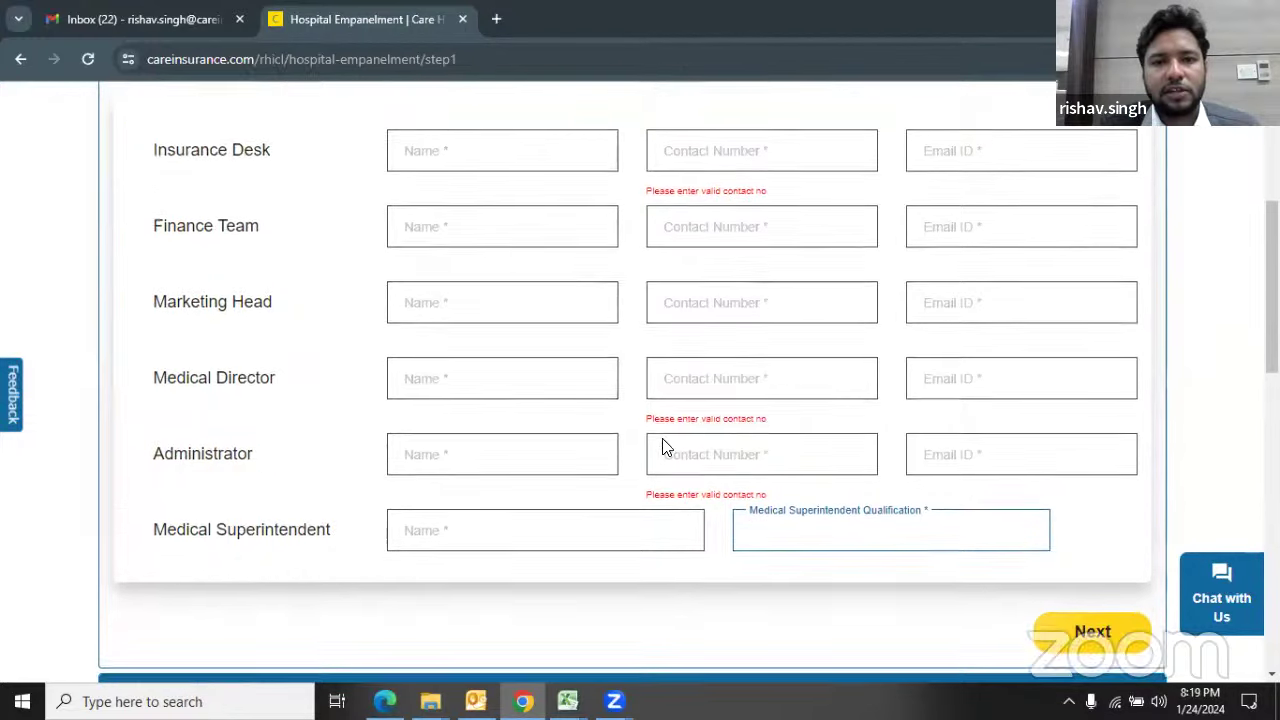
click(950, 178)
text(@)
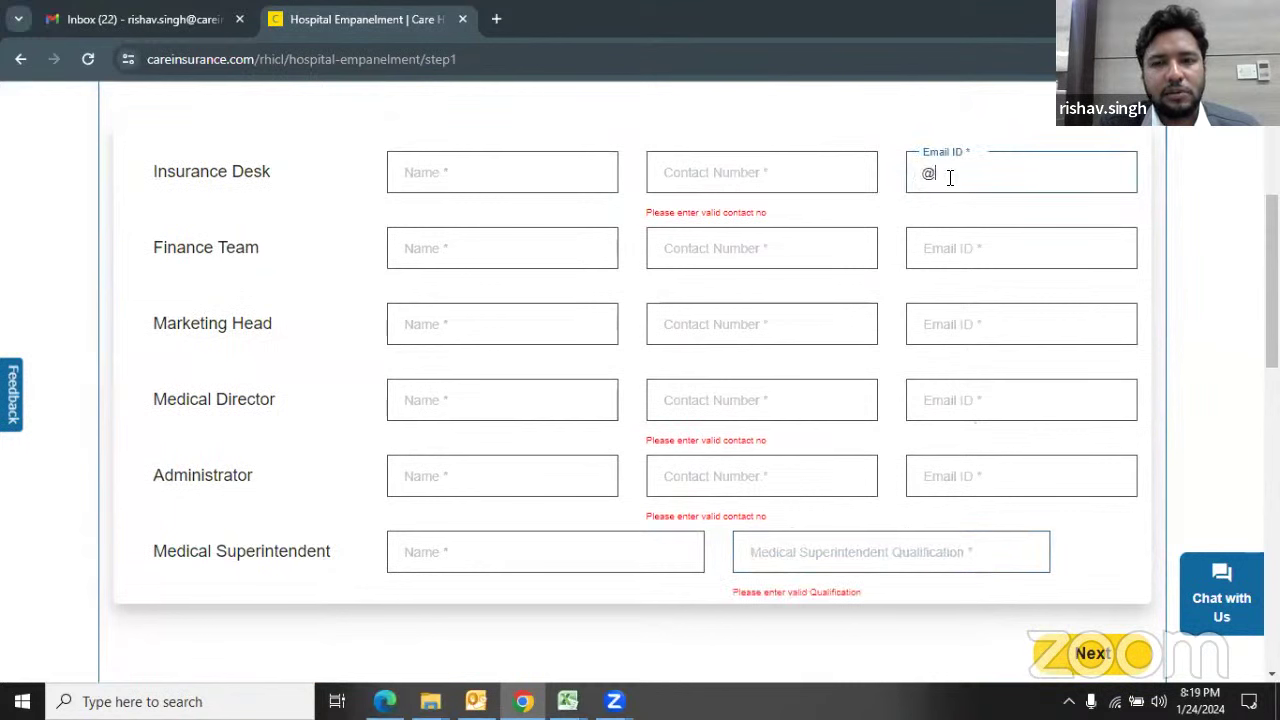
click(717, 183)
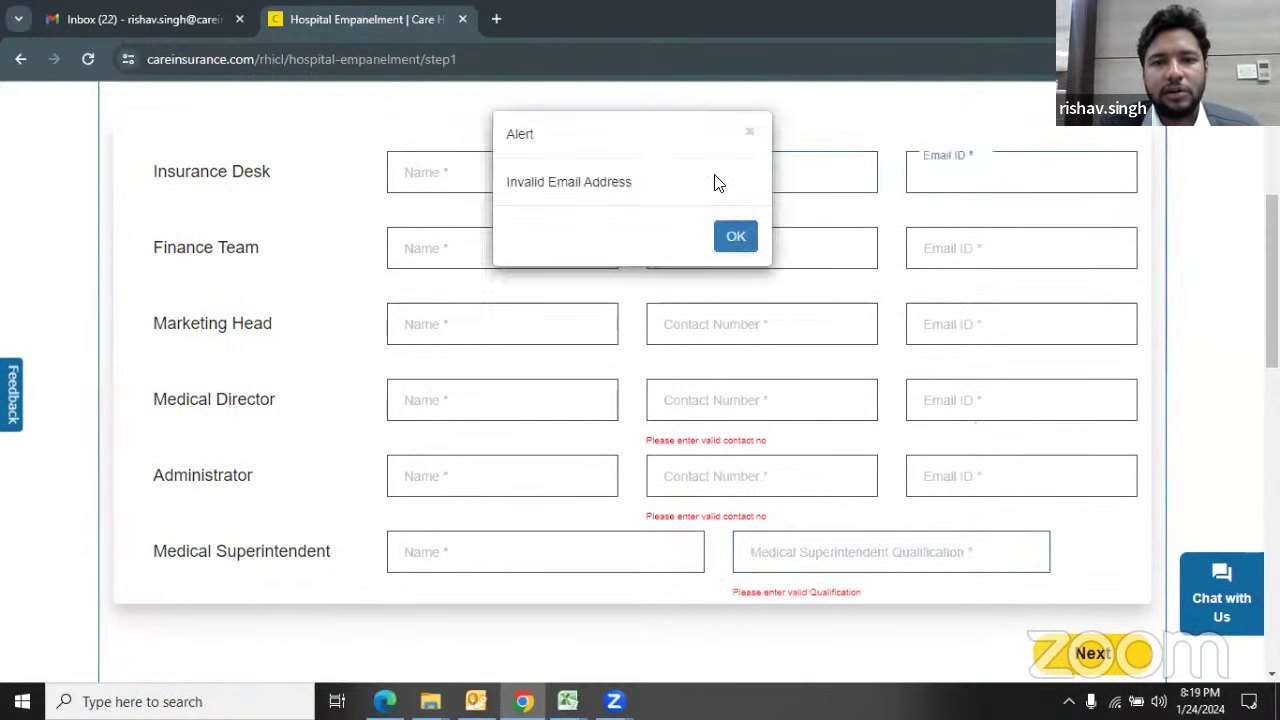
click(745, 133)
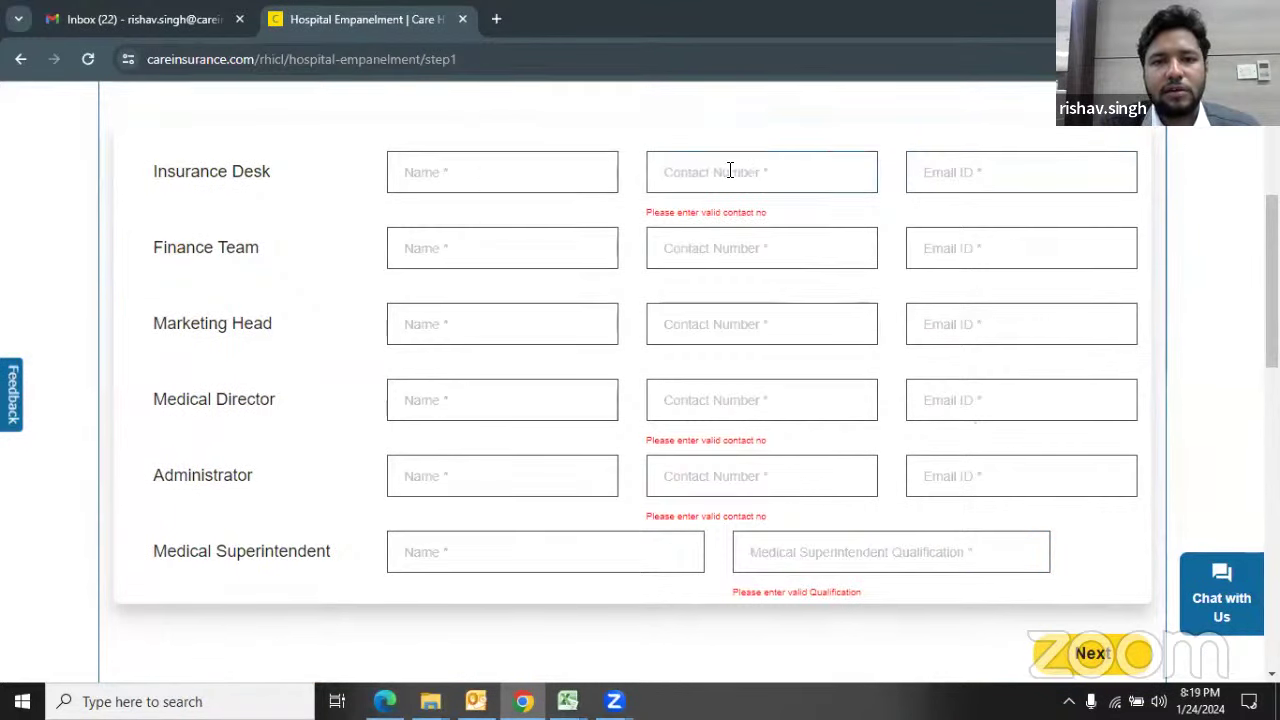
text(91)
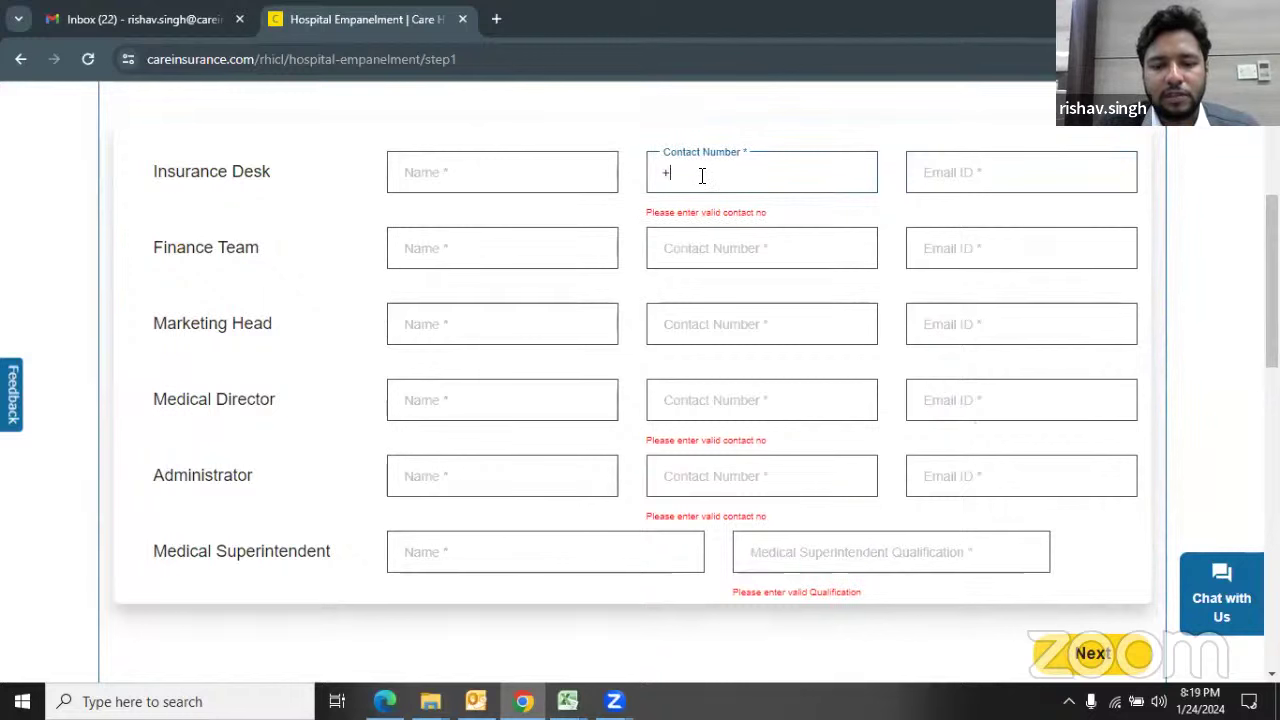
key(BackSpace)
key(BackSpace)
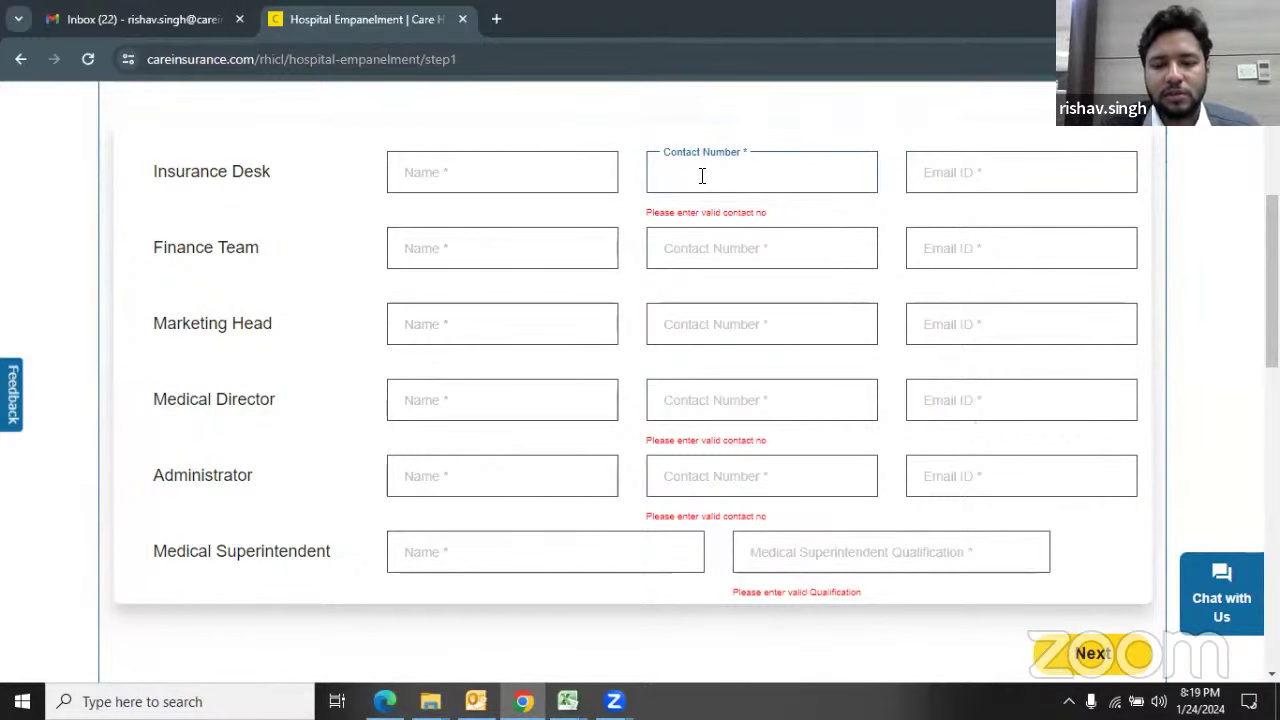
text(91)
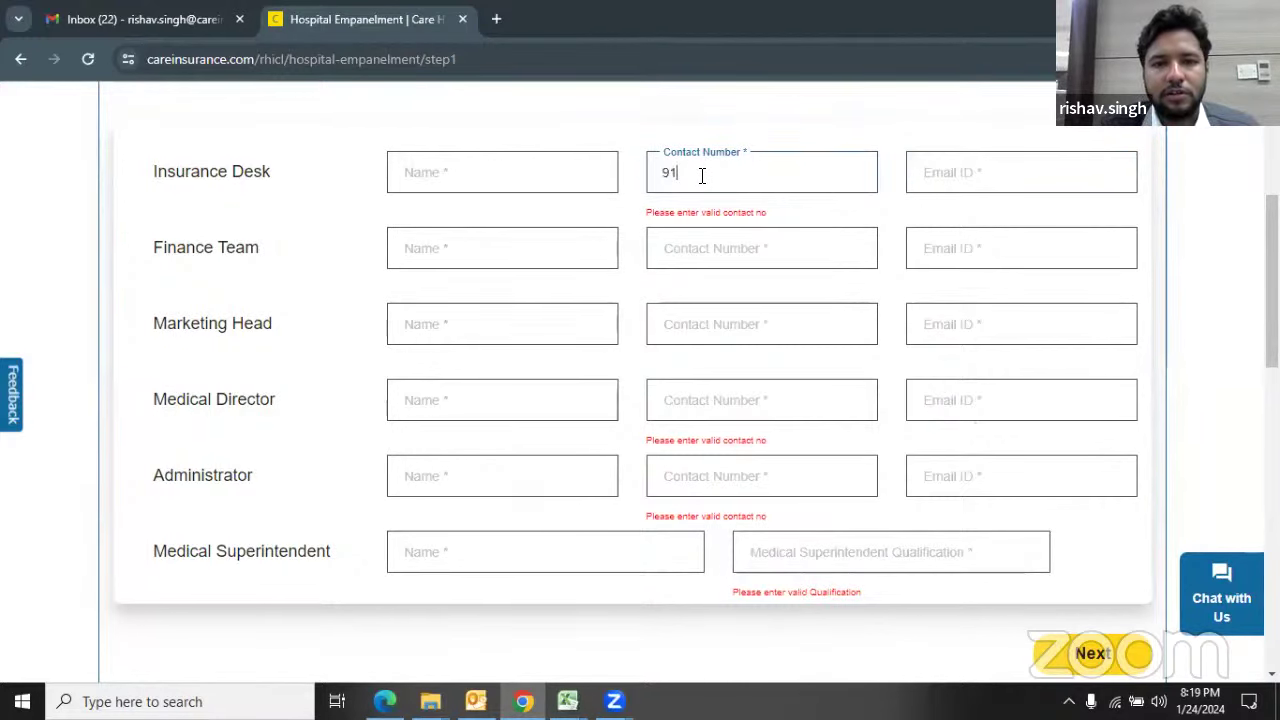
key(BackSpace)
key(BackSpace)
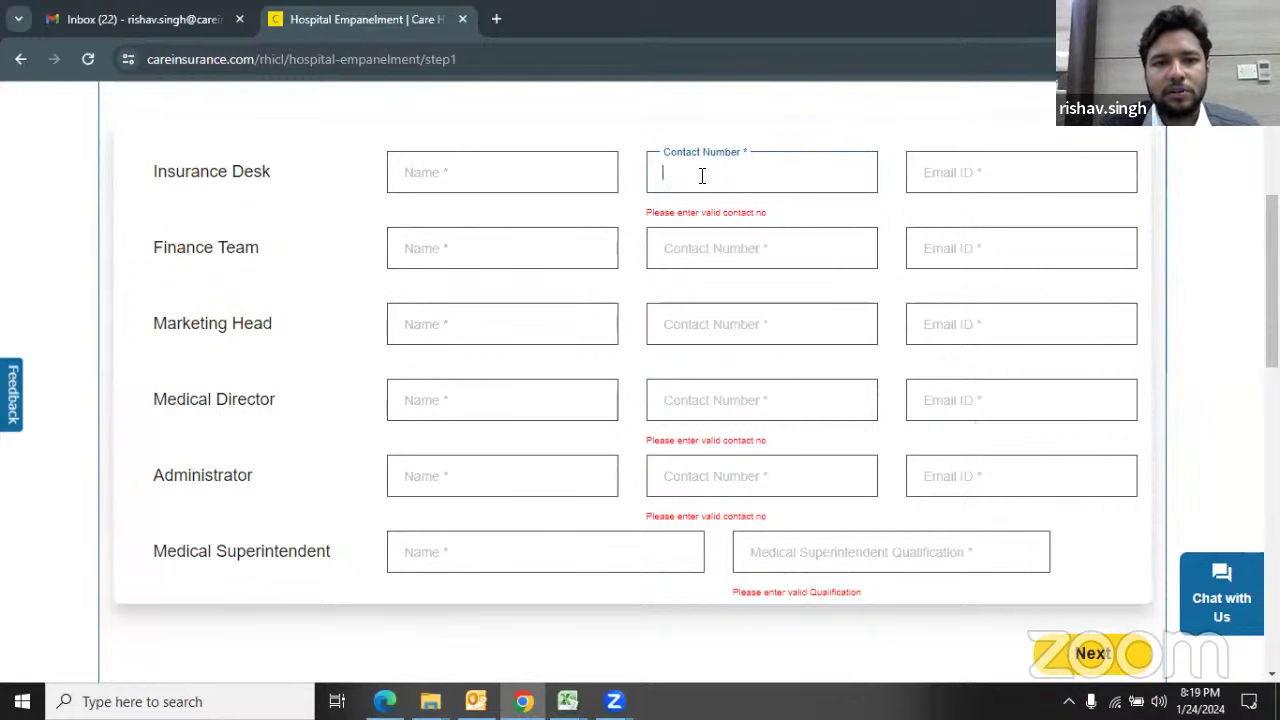
click(535, 182)
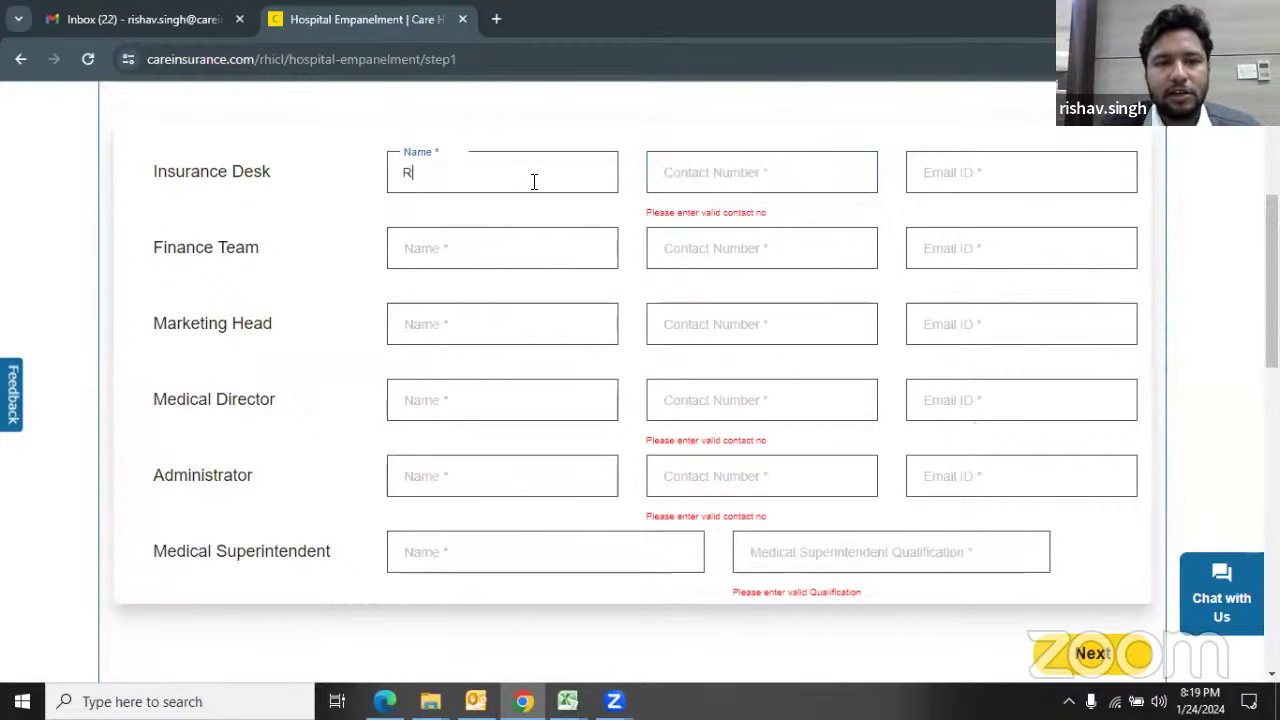
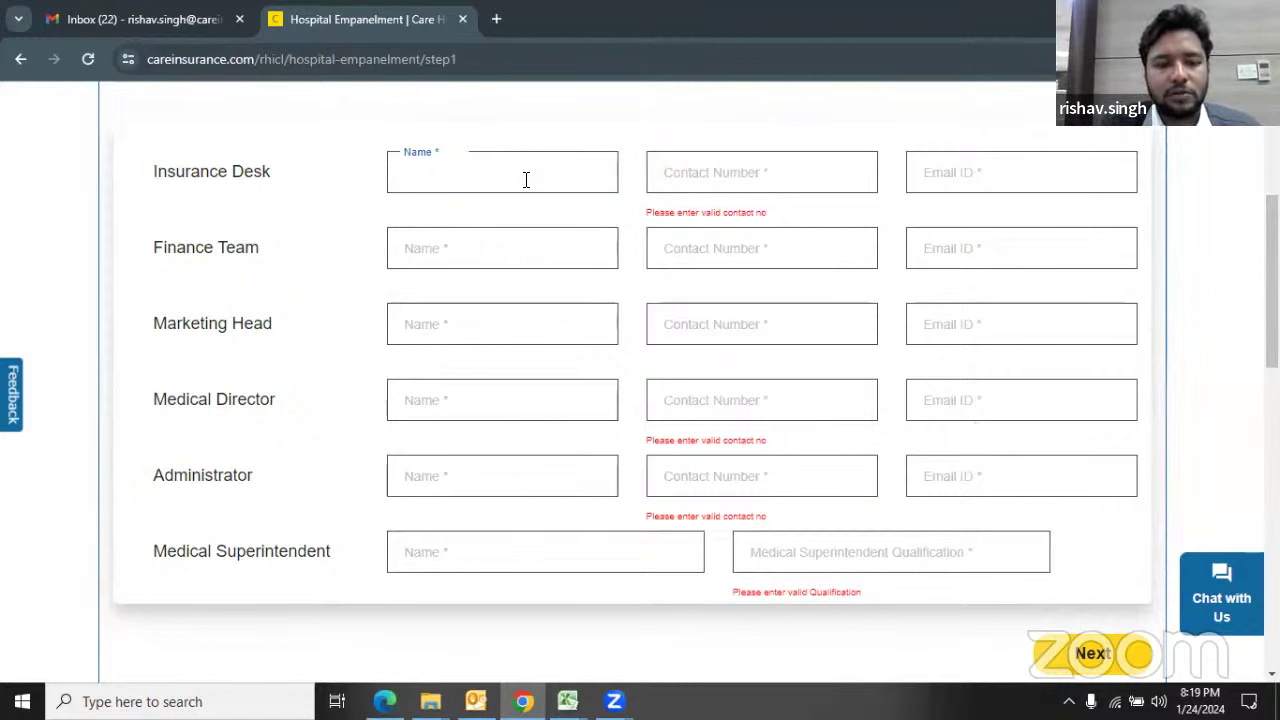
text(D)
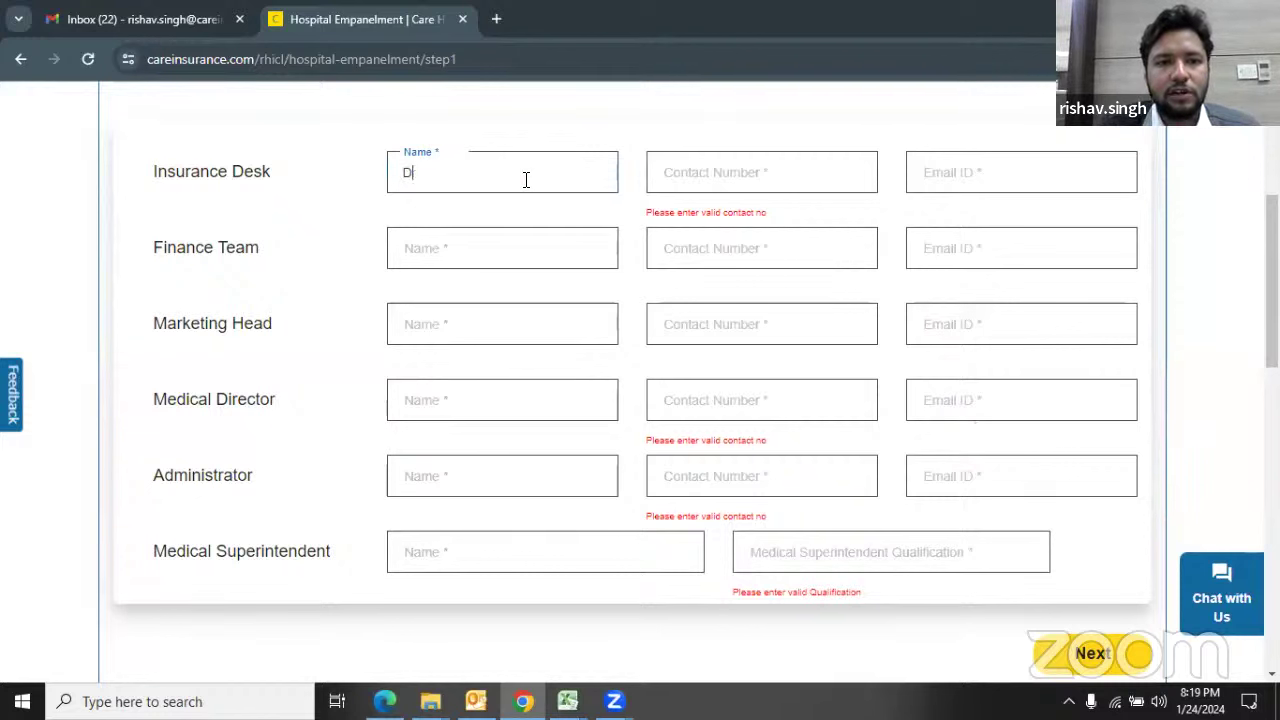
text(r.  Ayu)
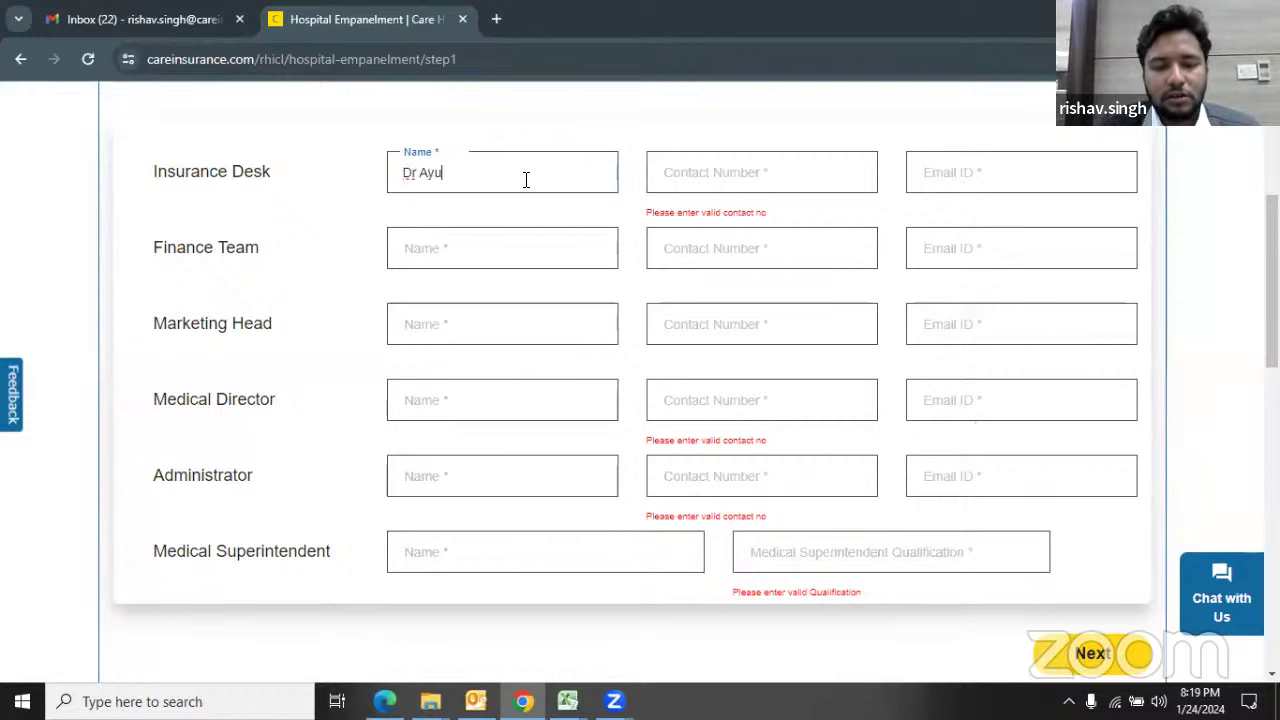
key(BackSpace)
key(BackSpace)
key(BackSpace)
key(BackSpace)
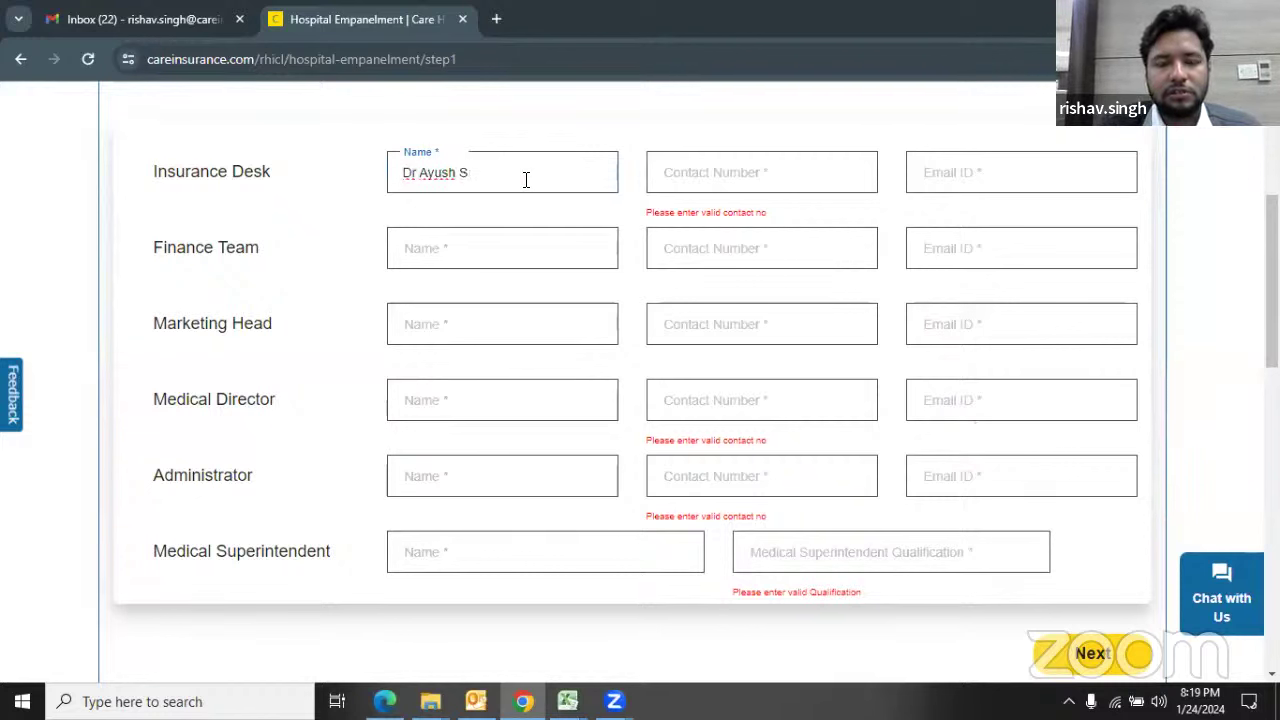
key(BackSpace)
key(BackSpace)
key(BackSpace)
key(BackSpace)
key(BackSpace)
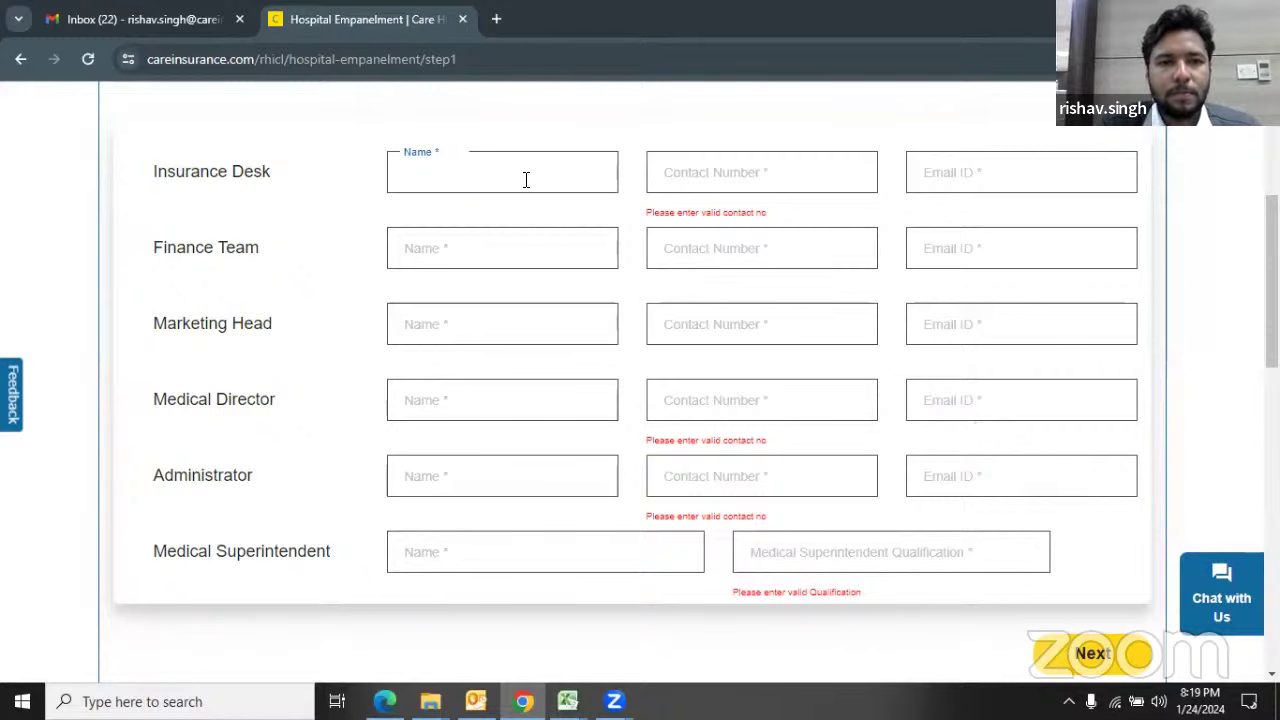
scroll(494, 308, down, 3)
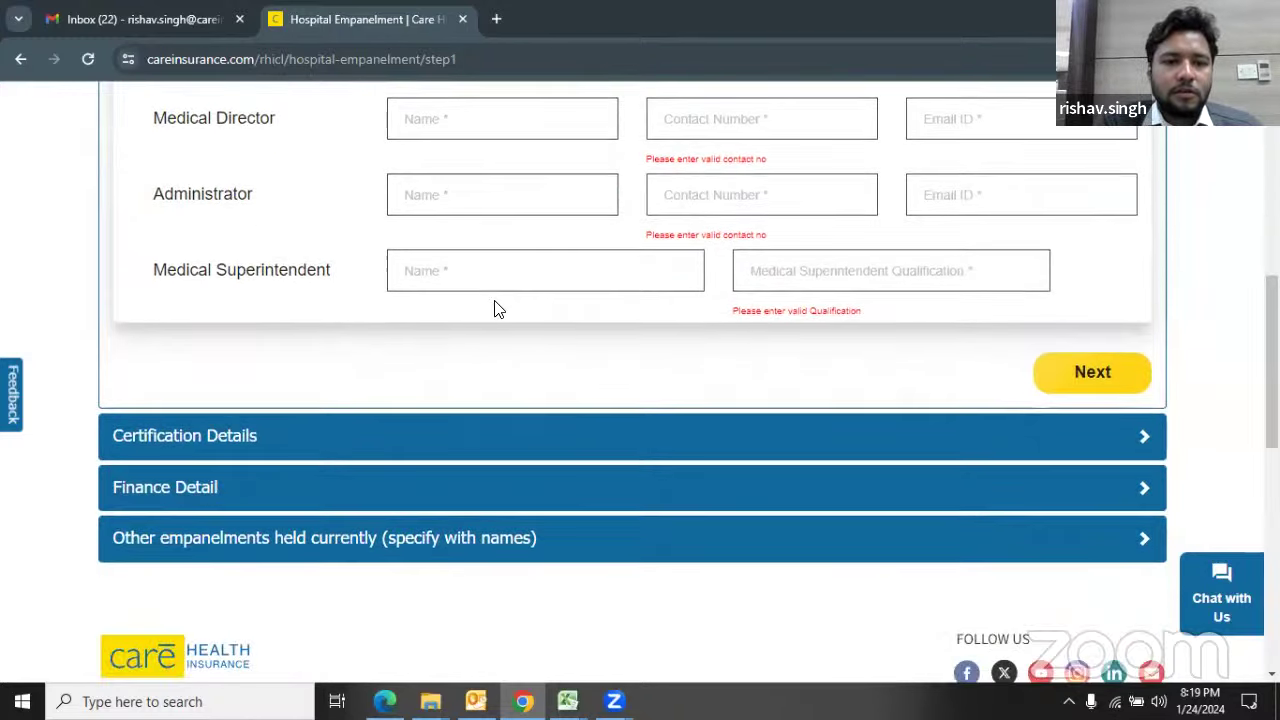
Step: Expand Certification Details and, after trying NA and NABH Fully Accredited, choose NABH Entry Level Certificate
click(1146, 436)
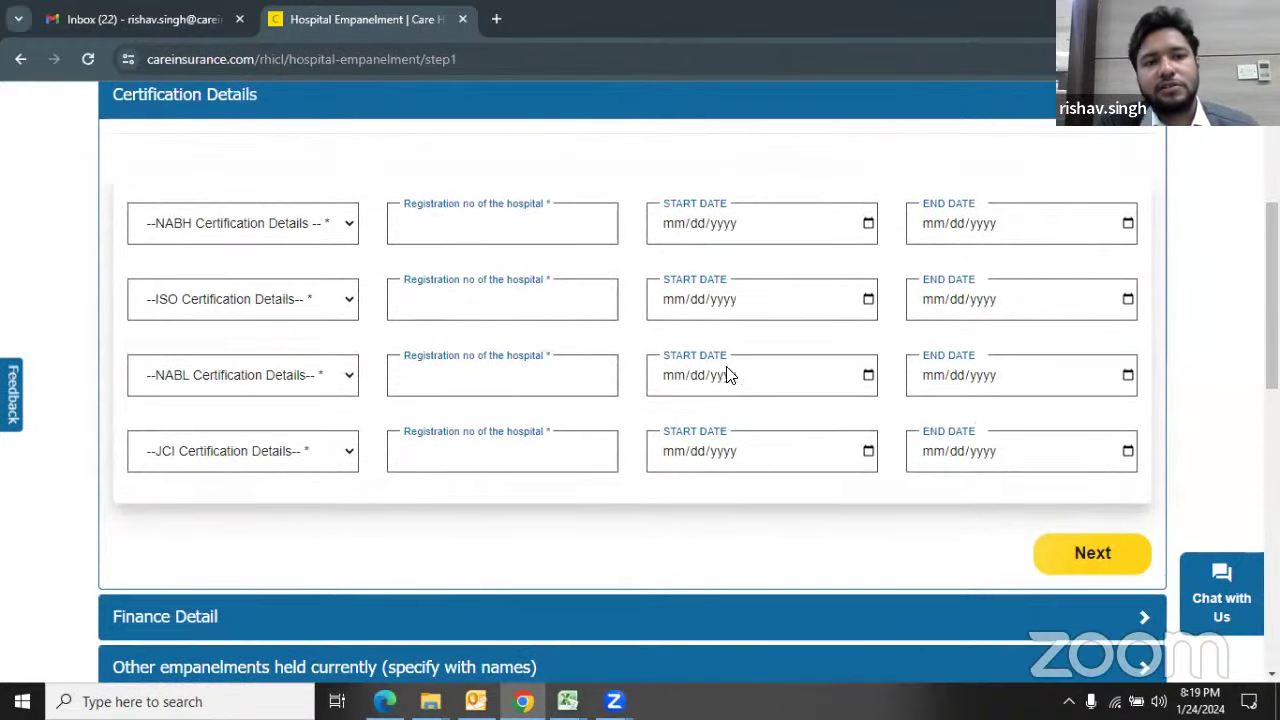
click(349, 234)
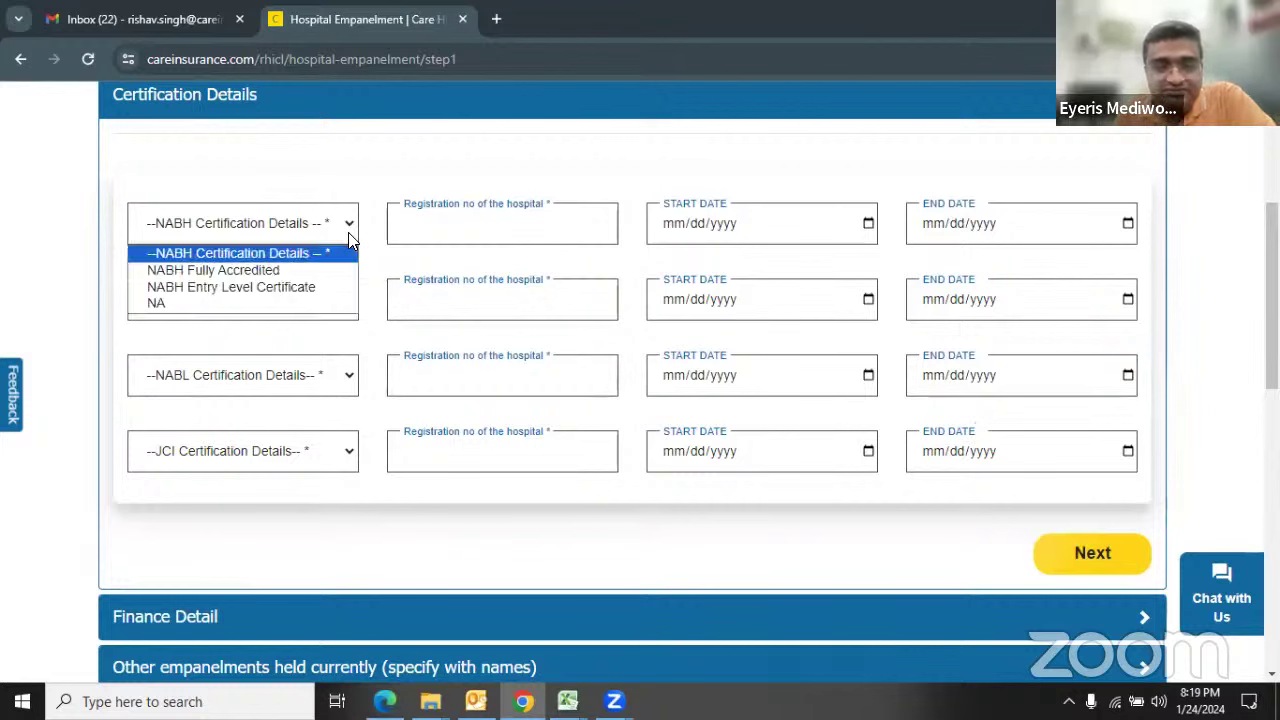
click(268, 303)
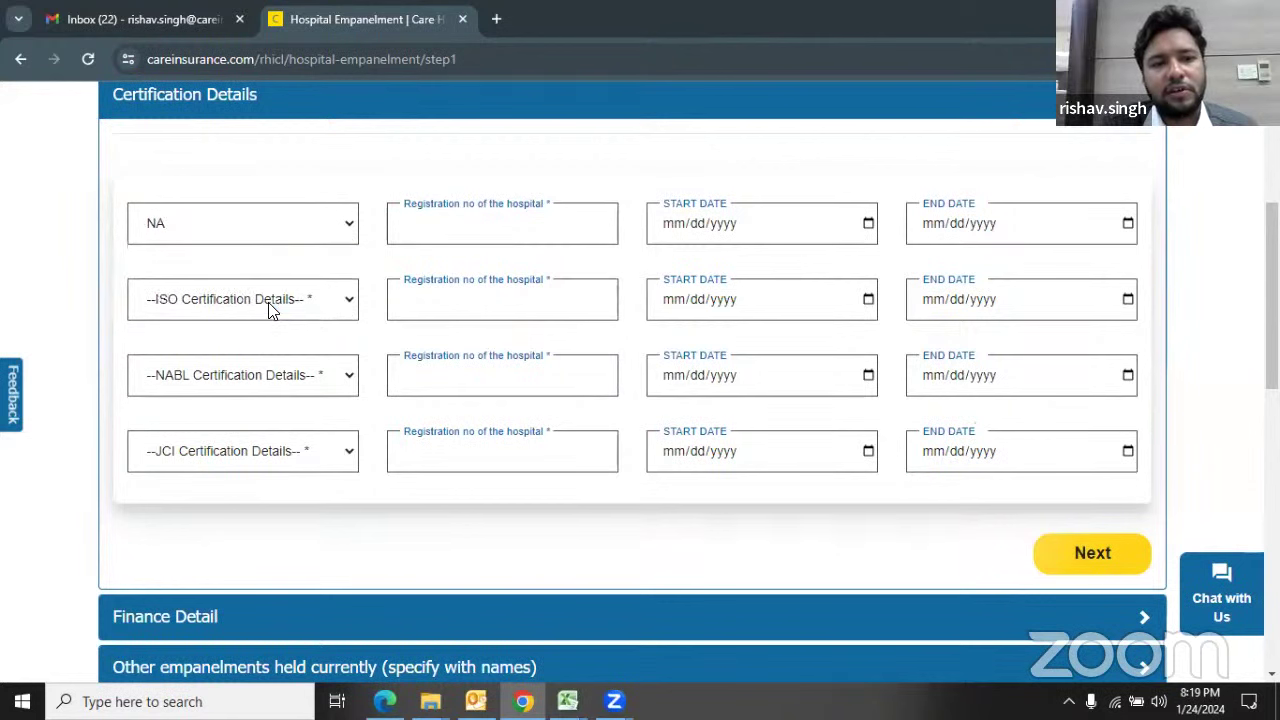
click(352, 233)
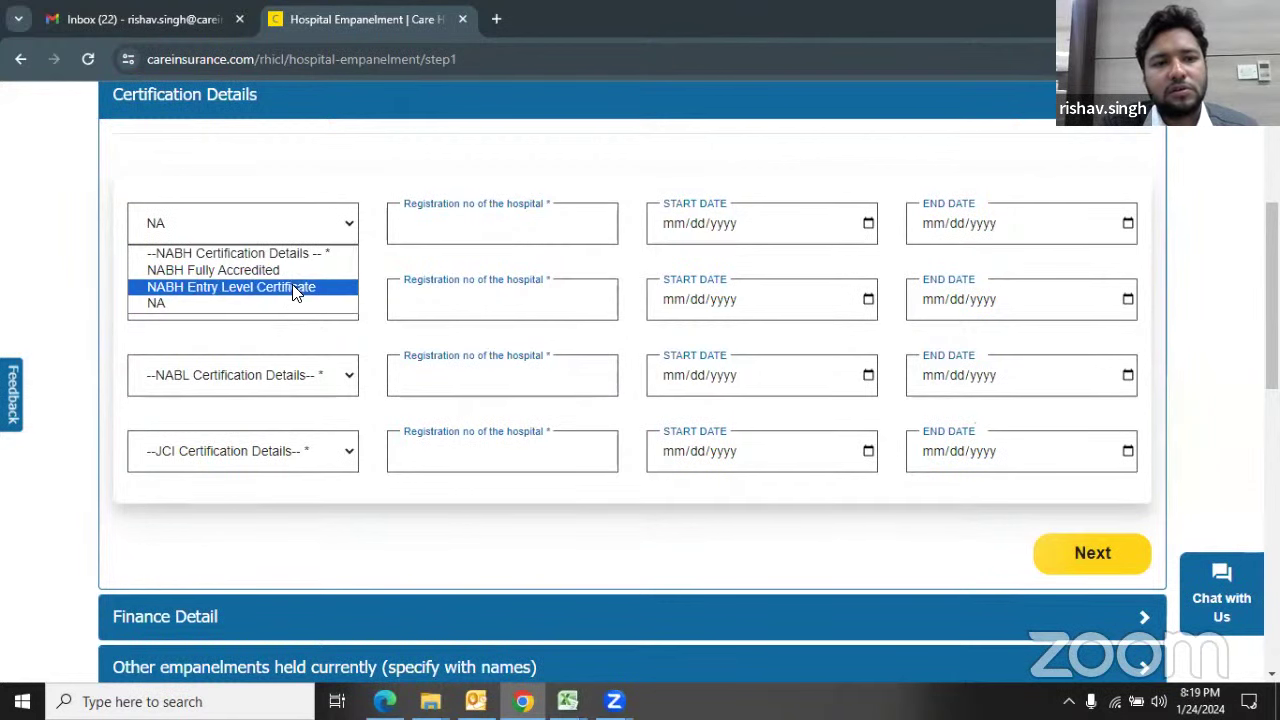
click(268, 270)
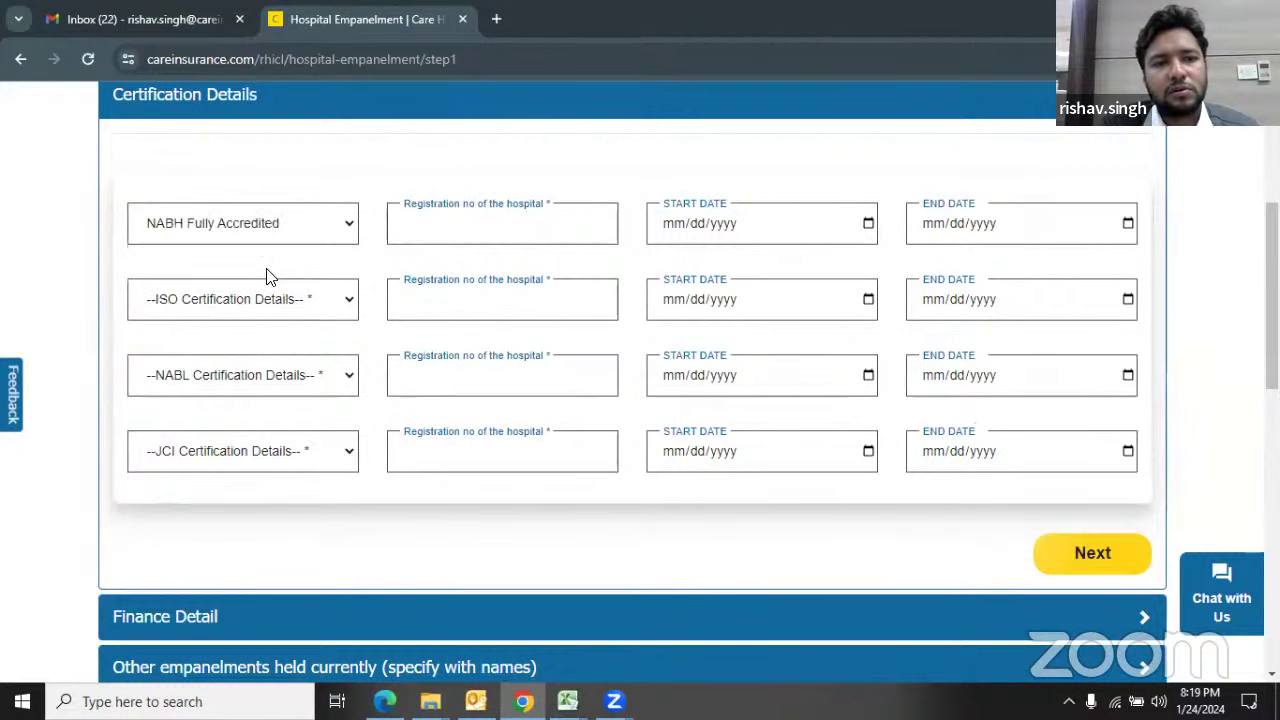
click(354, 234)
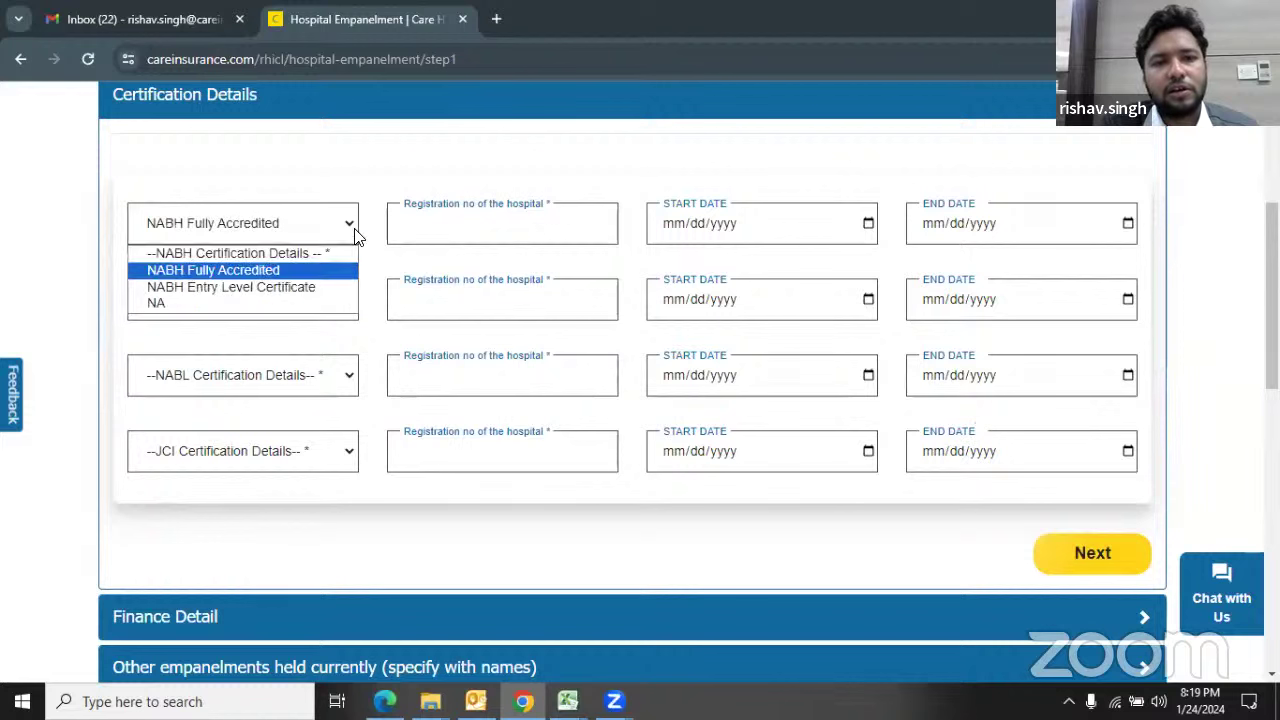
click(288, 287)
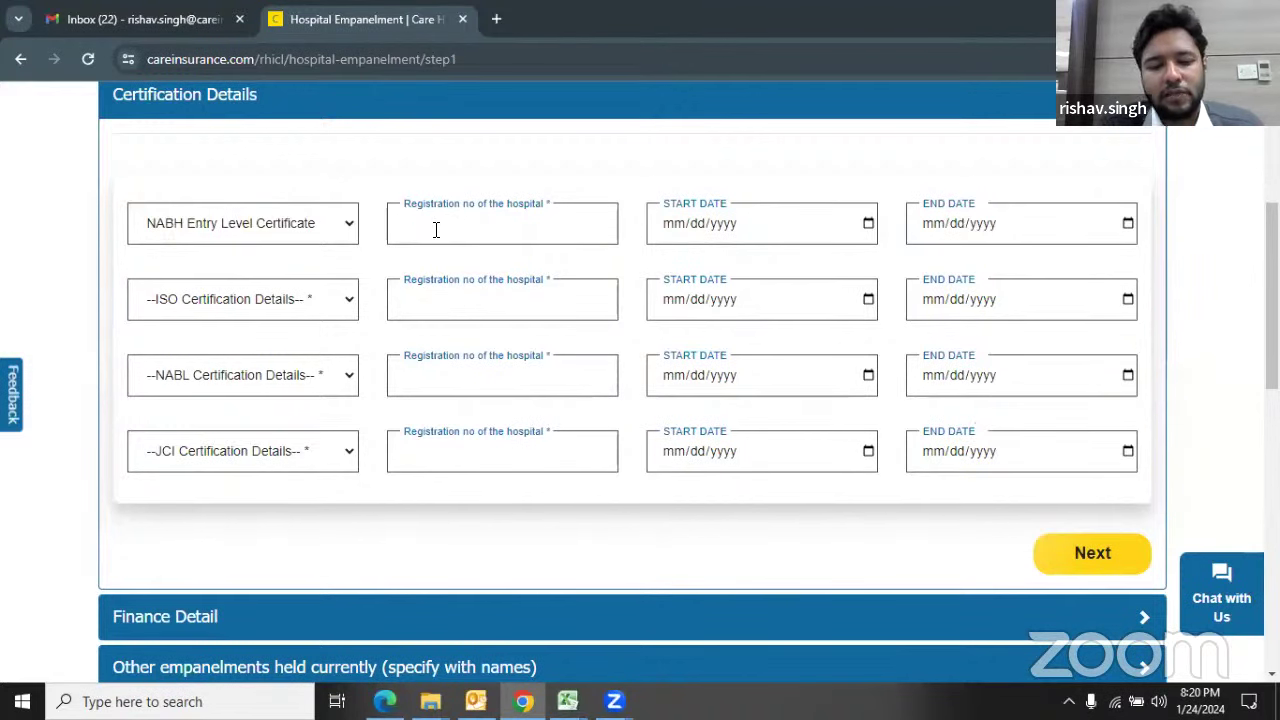
Step: Enter and then erase the NABH registration number, leaving the start date empty
text(PESCHO)
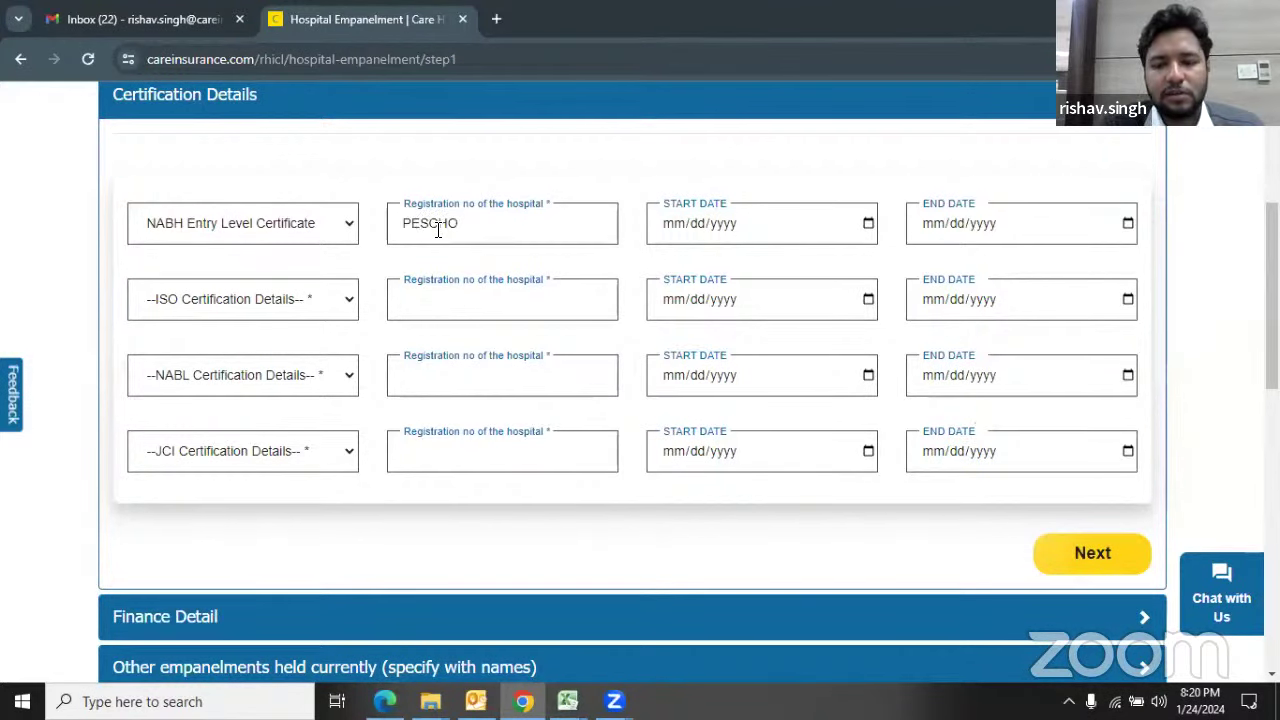
key(BackSpace)
key(BackSpace)
key(BackSpace)
key(BackSpace)
key(BackSpace)
key(BackSpace)
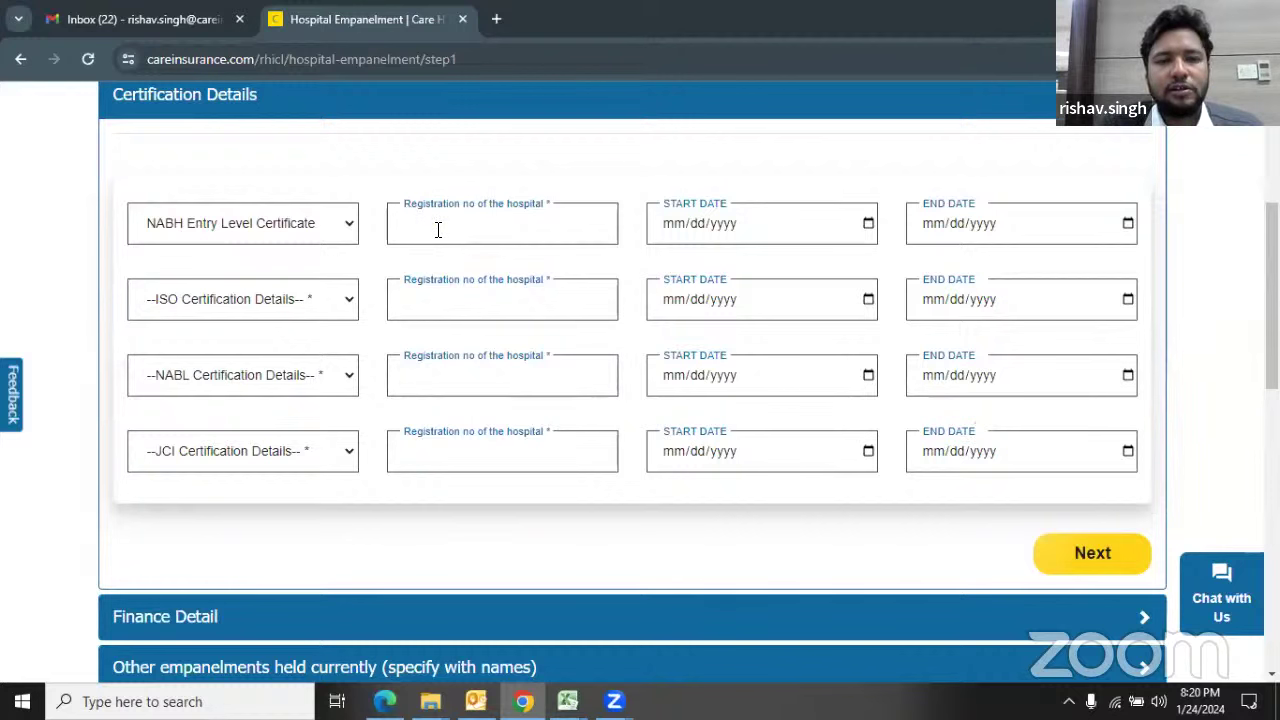
click(868, 224)
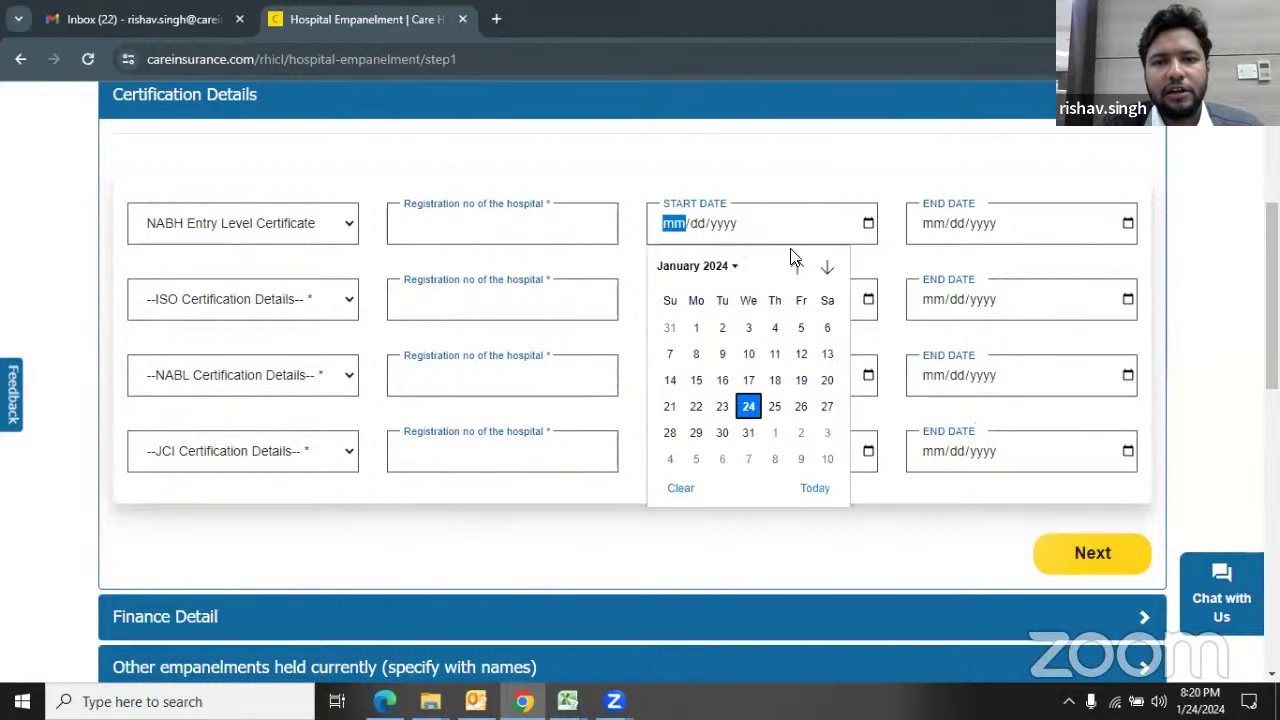
click(866, 228)
click(866, 229)
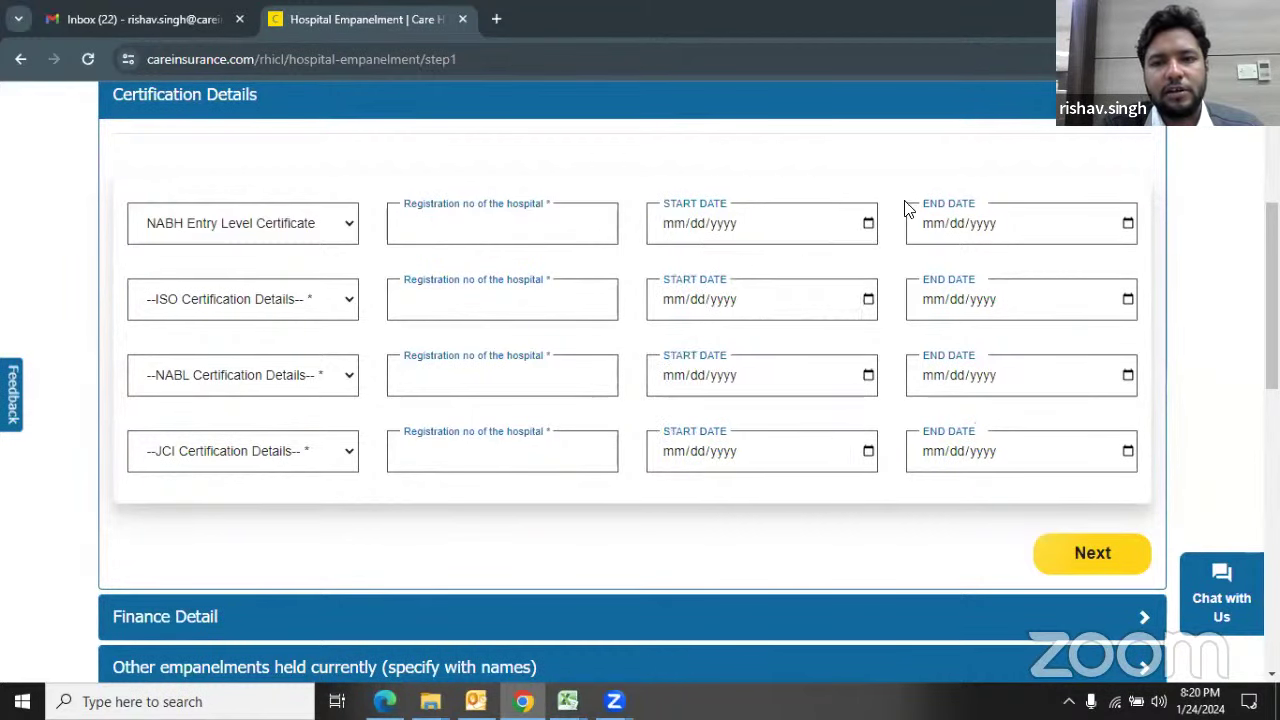
Step: Step the NABH end date calendar ahead to April, then clear the end date's month and day
click(1128, 226)
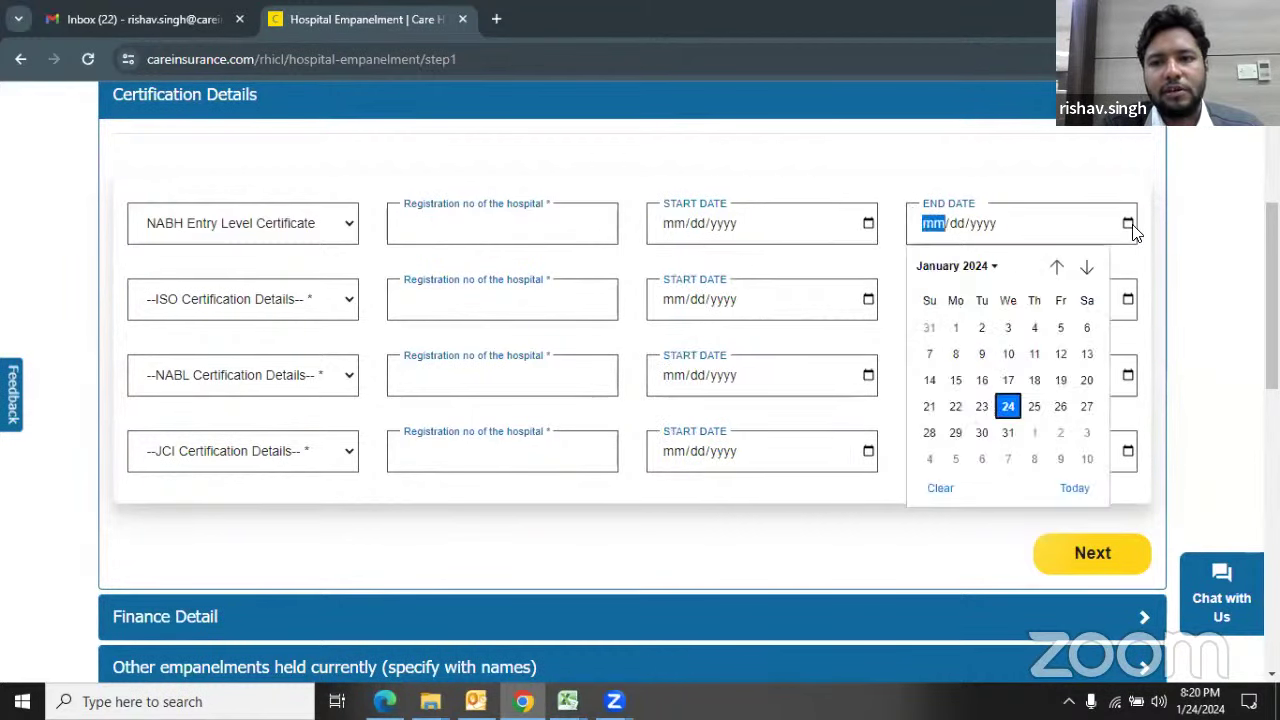
click(1087, 268)
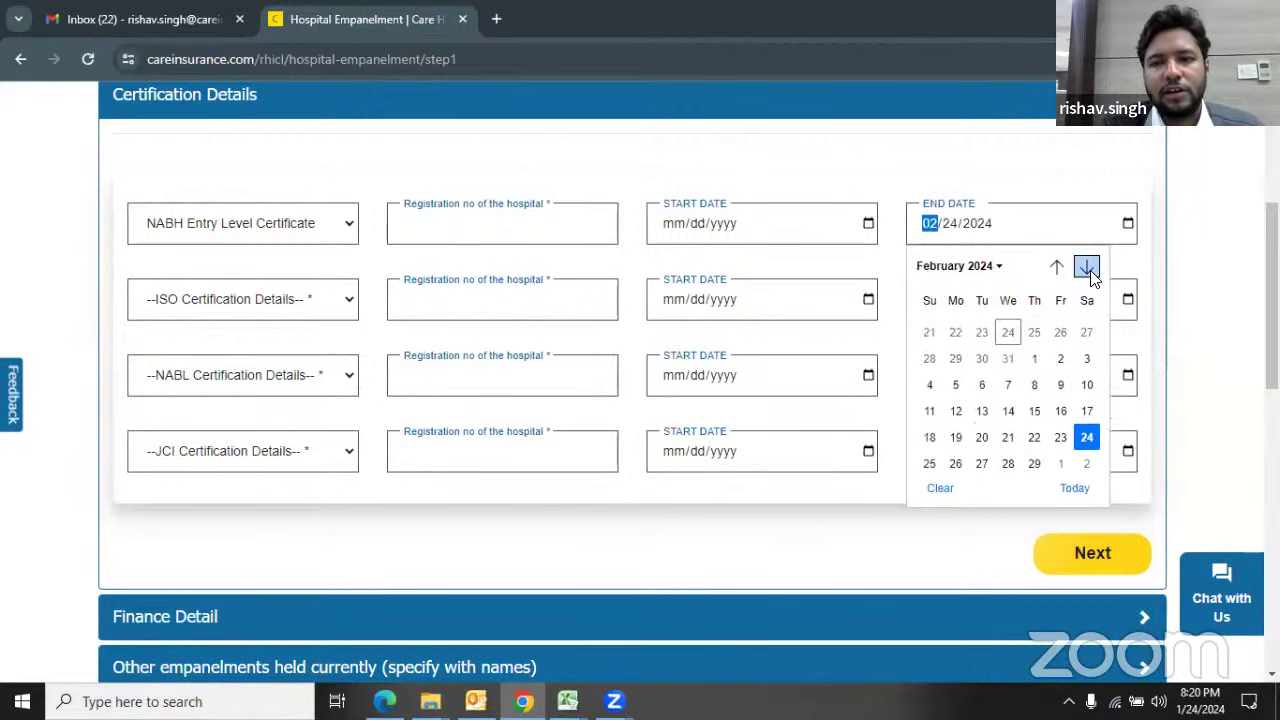
click(1087, 268)
click(1087, 268)
click(1012, 236)
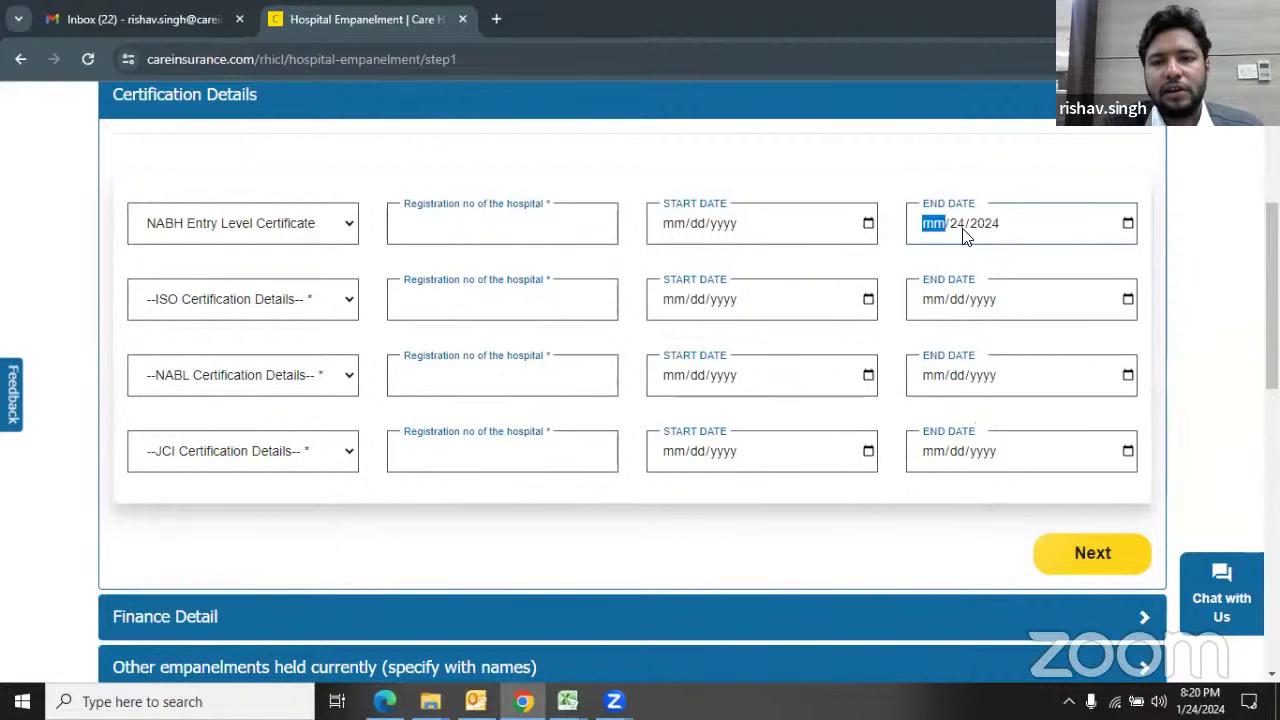
key(BackSpace)
key(Tab)
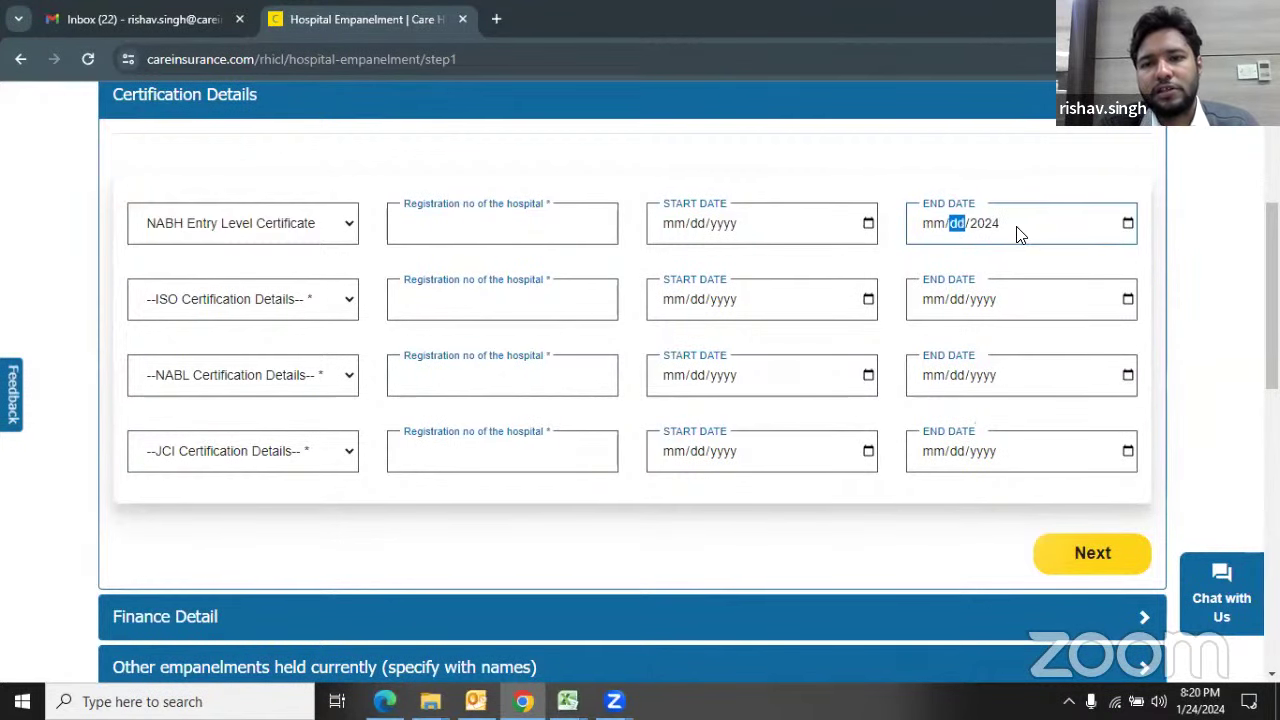
key(BackSpace)
key(Tab)
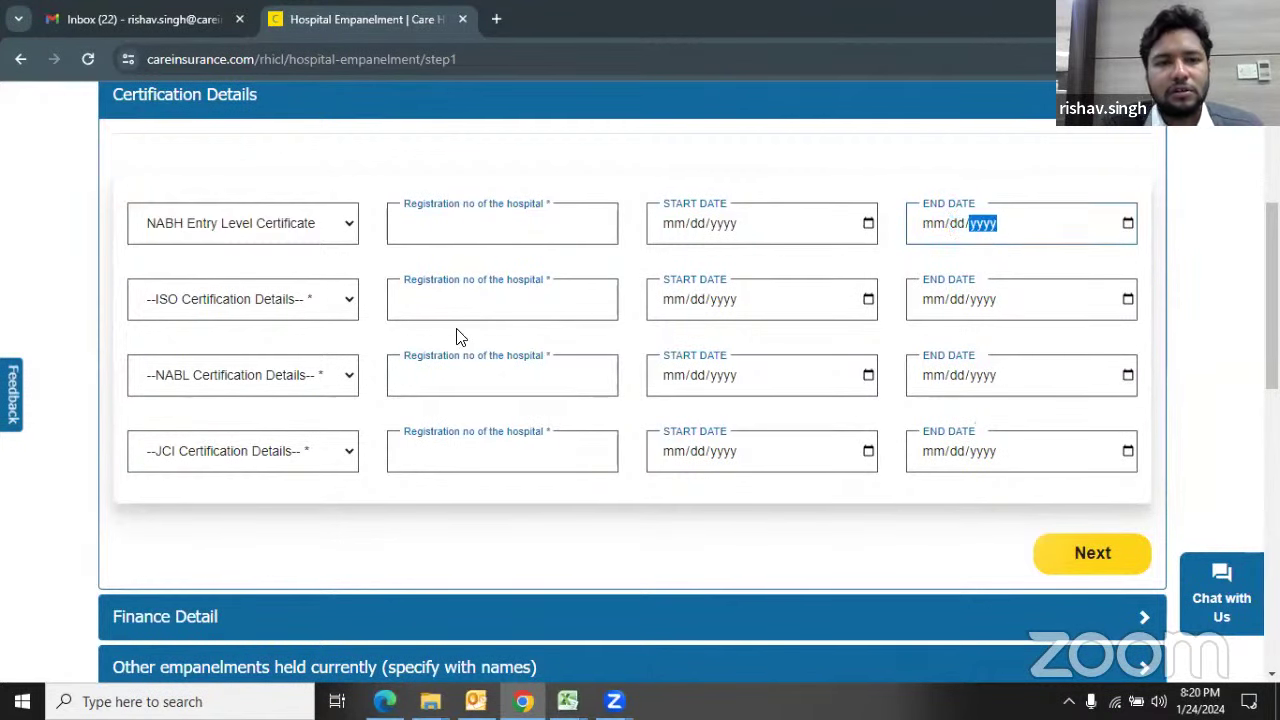
click(355, 312)
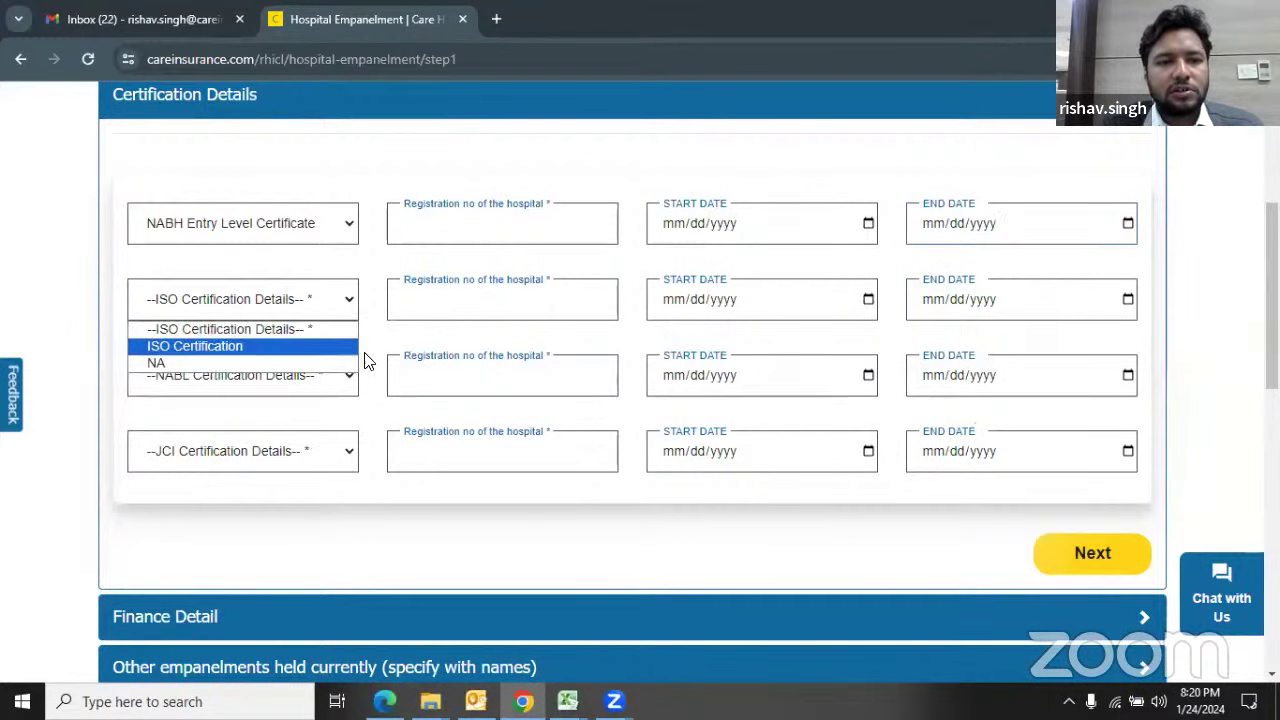
click(337, 372)
click(337, 370)
click(360, 405)
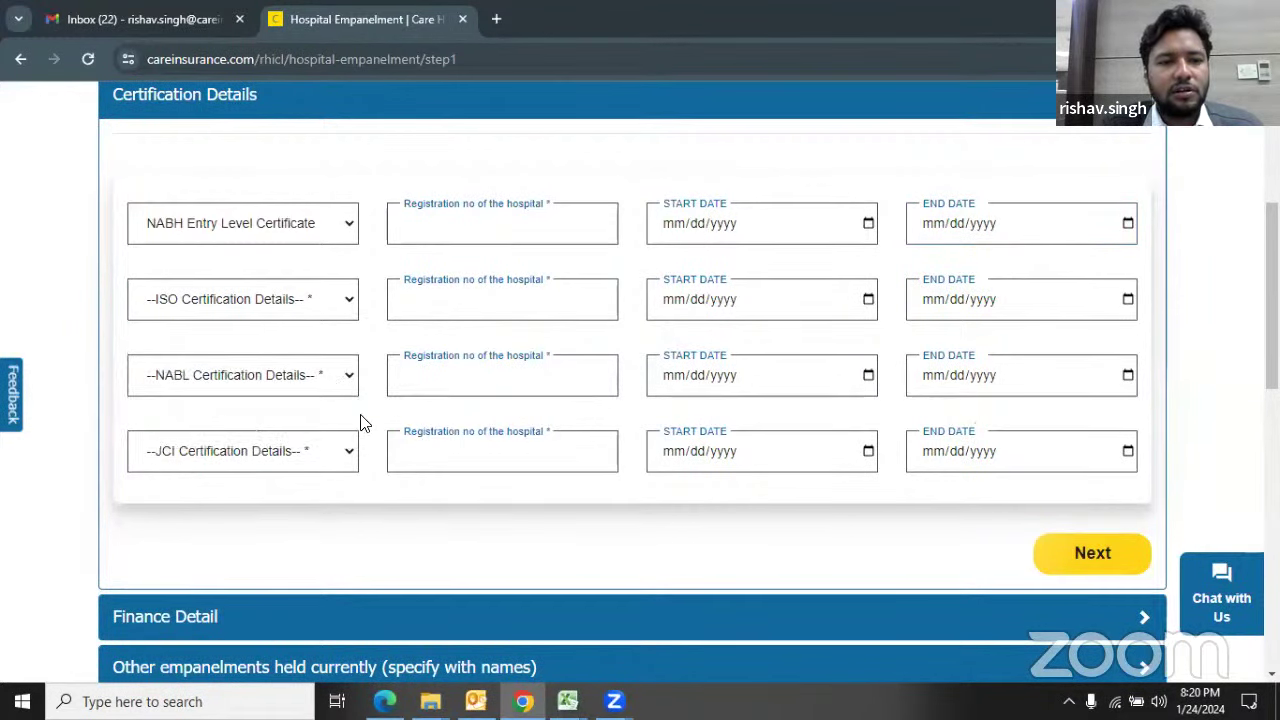
click(340, 457)
click(418, 508)
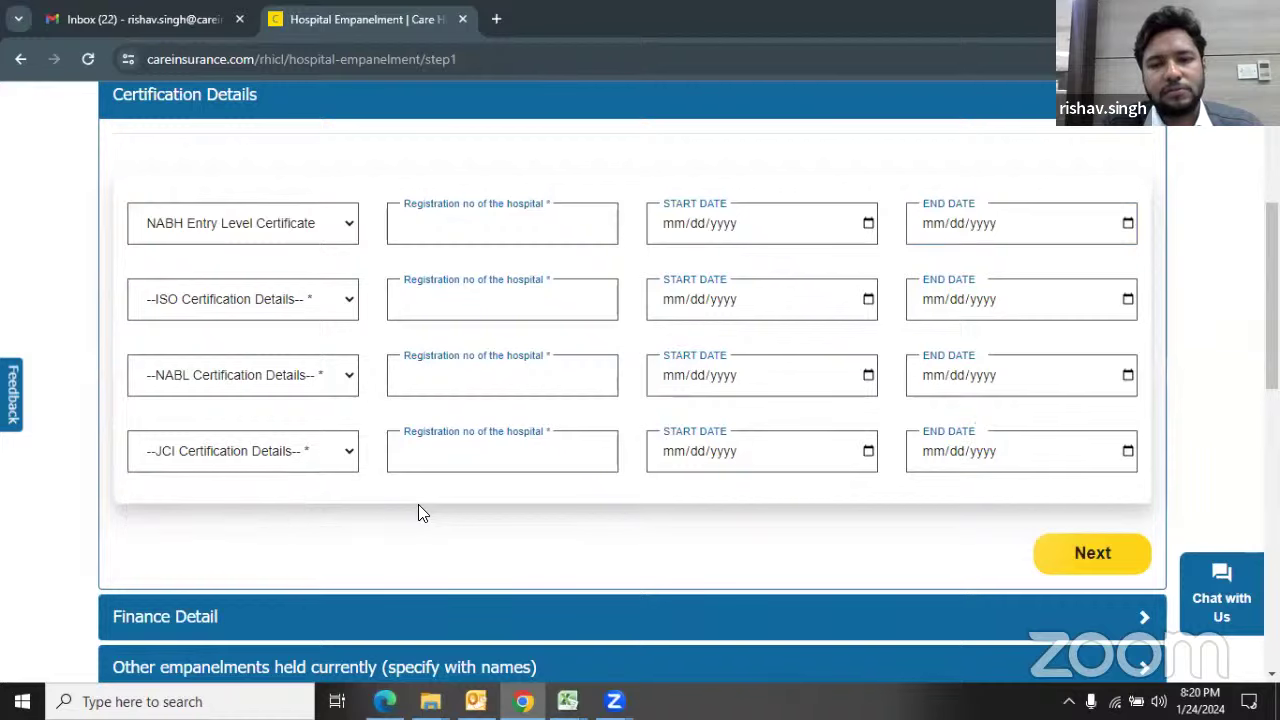
scroll(418, 508, down, 2)
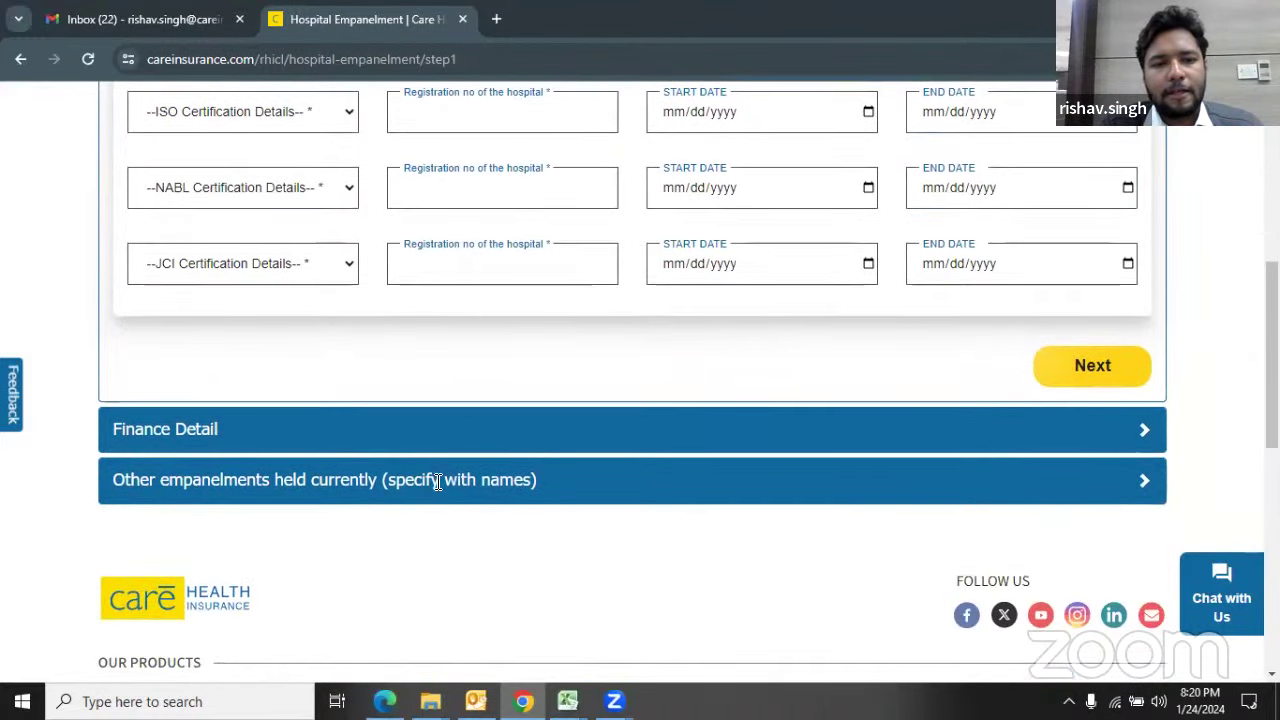
click(1146, 432)
scroll(1114, 430, up, 4)
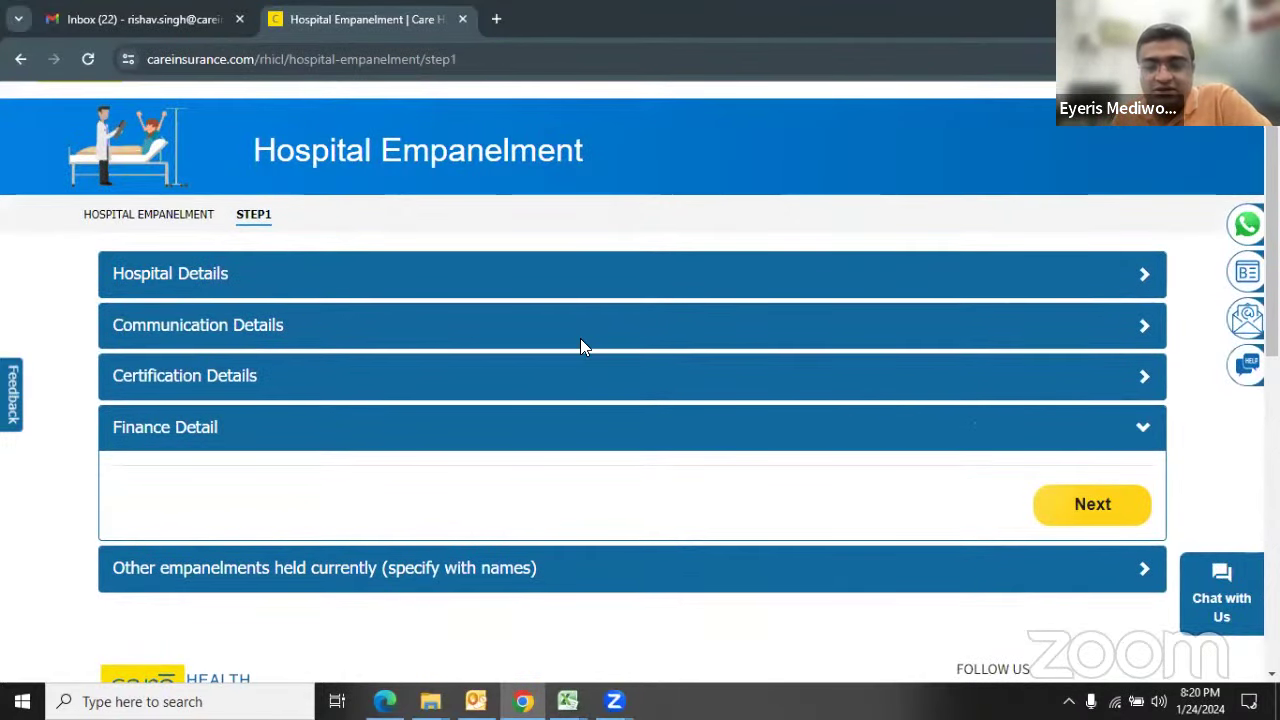
click(1144, 375)
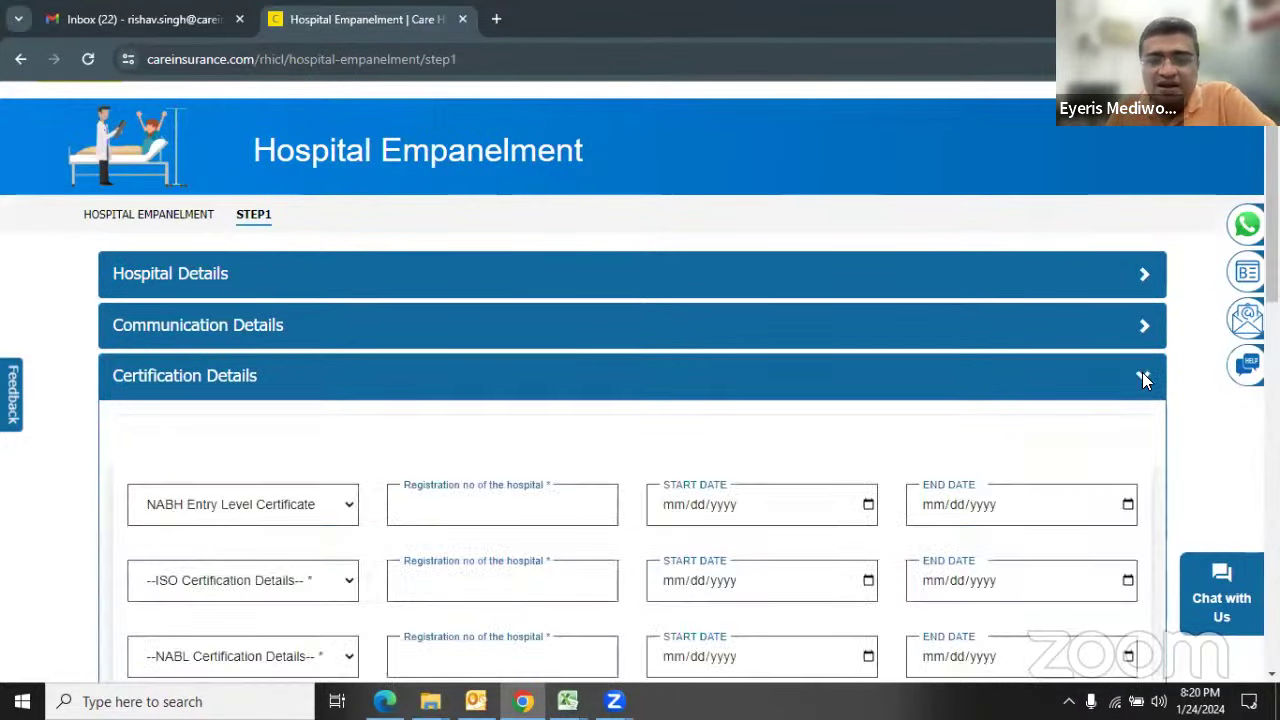
scroll(586, 398, down, 2)
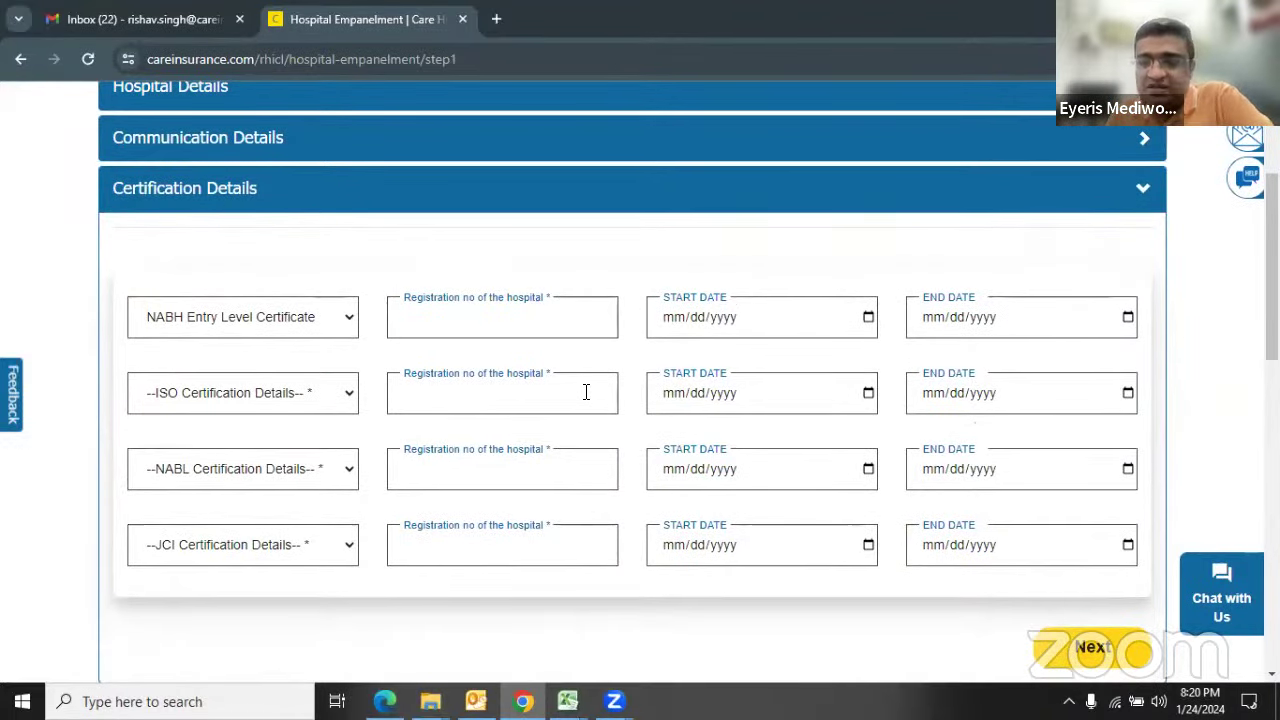
scroll(586, 392, down, 1)
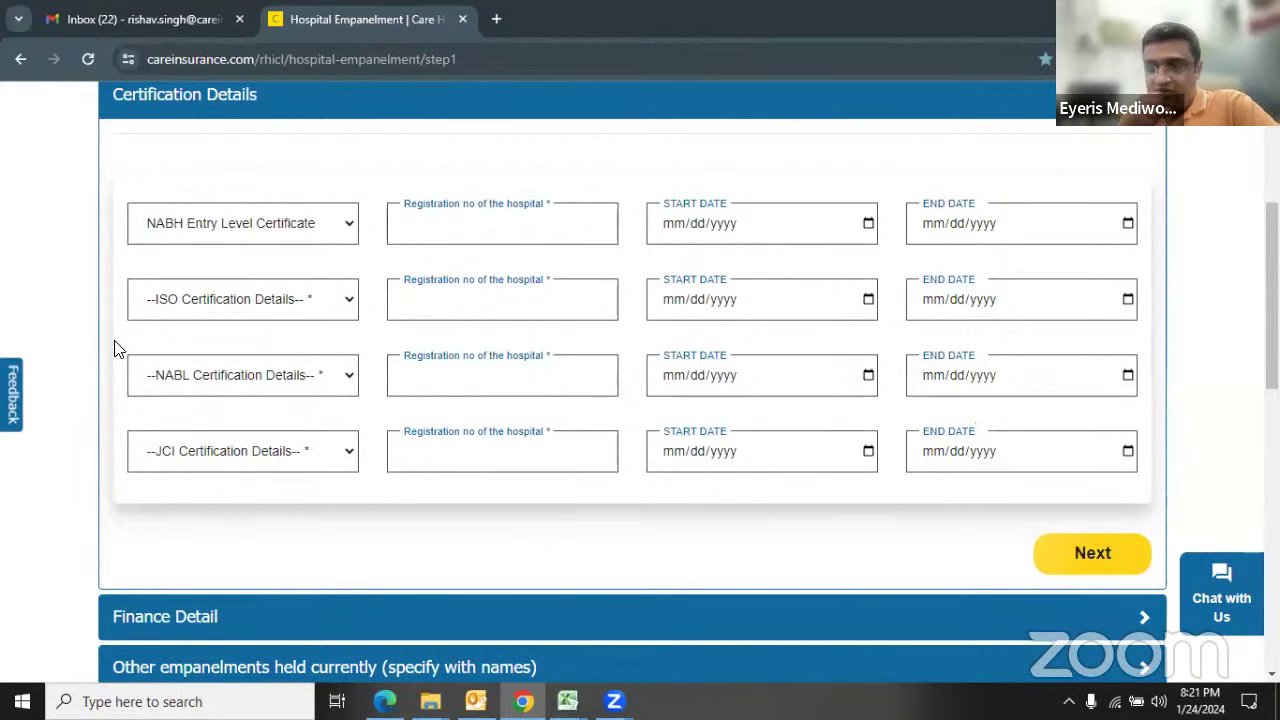
scroll(222, 418, down, 1)
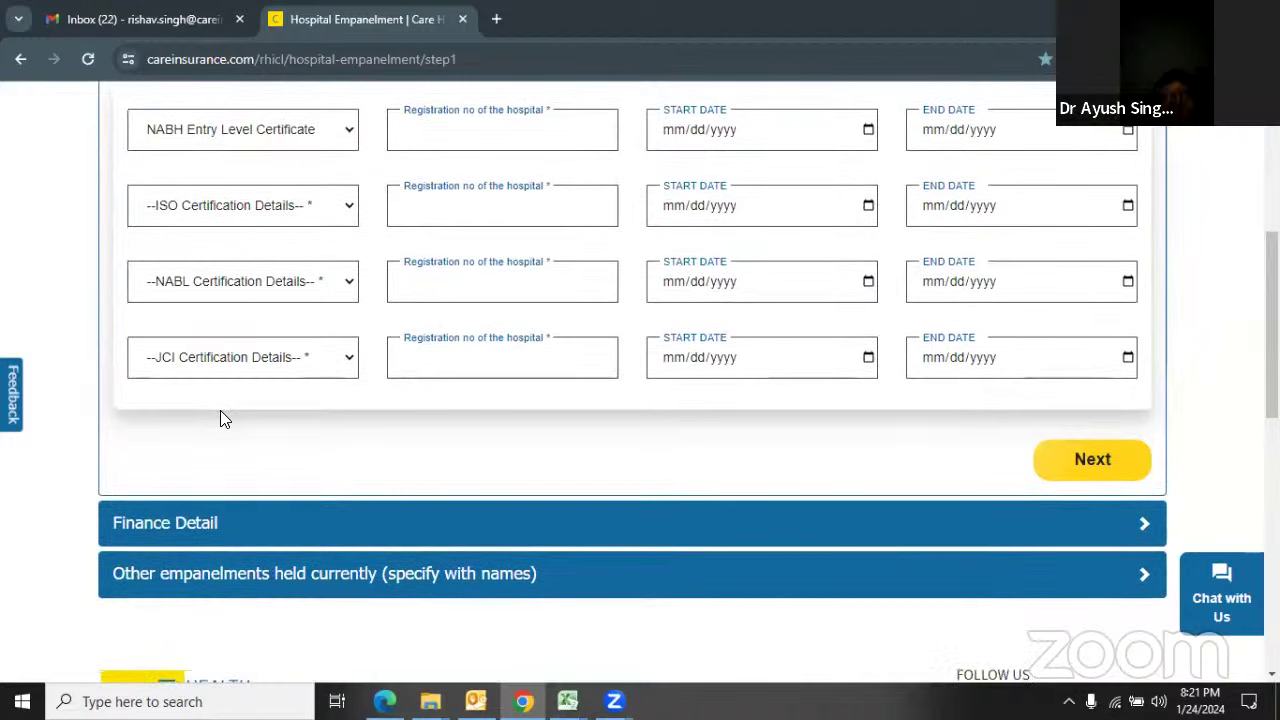
scroll(226, 425, down, 1)
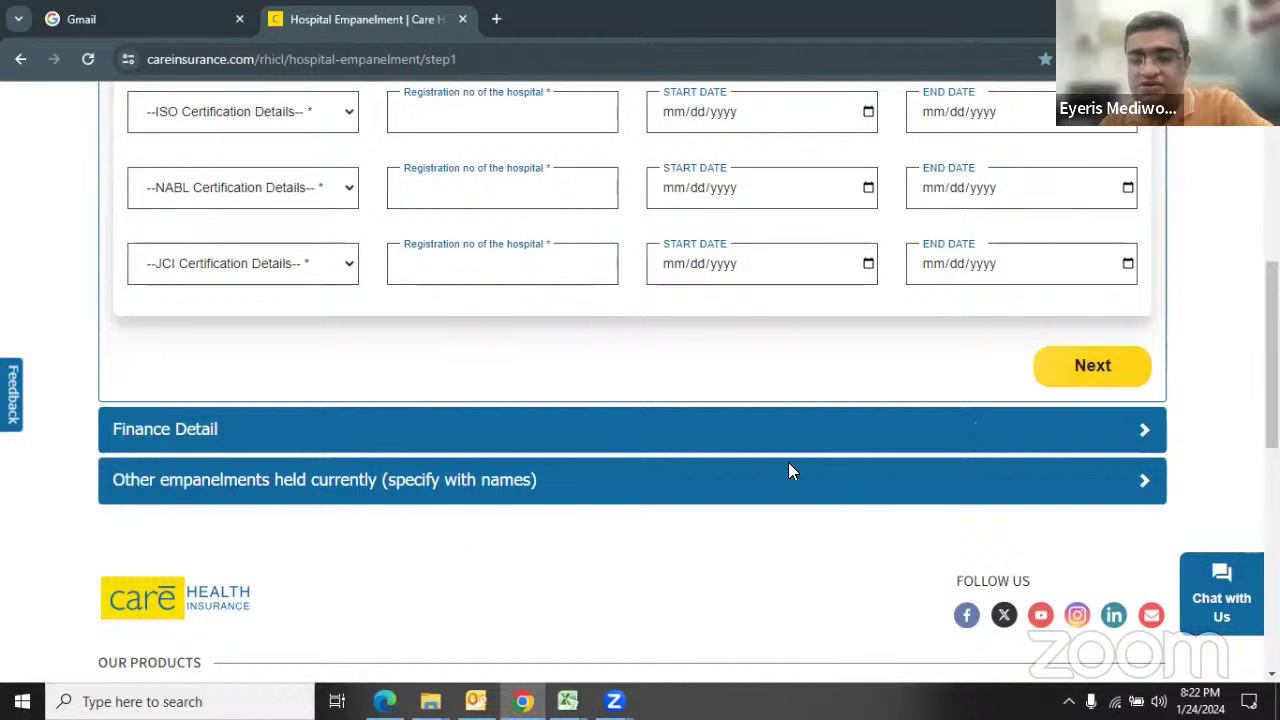
Step: Proceed past Certification Details and scroll through the empty Finance Detail section
click(1088, 367)
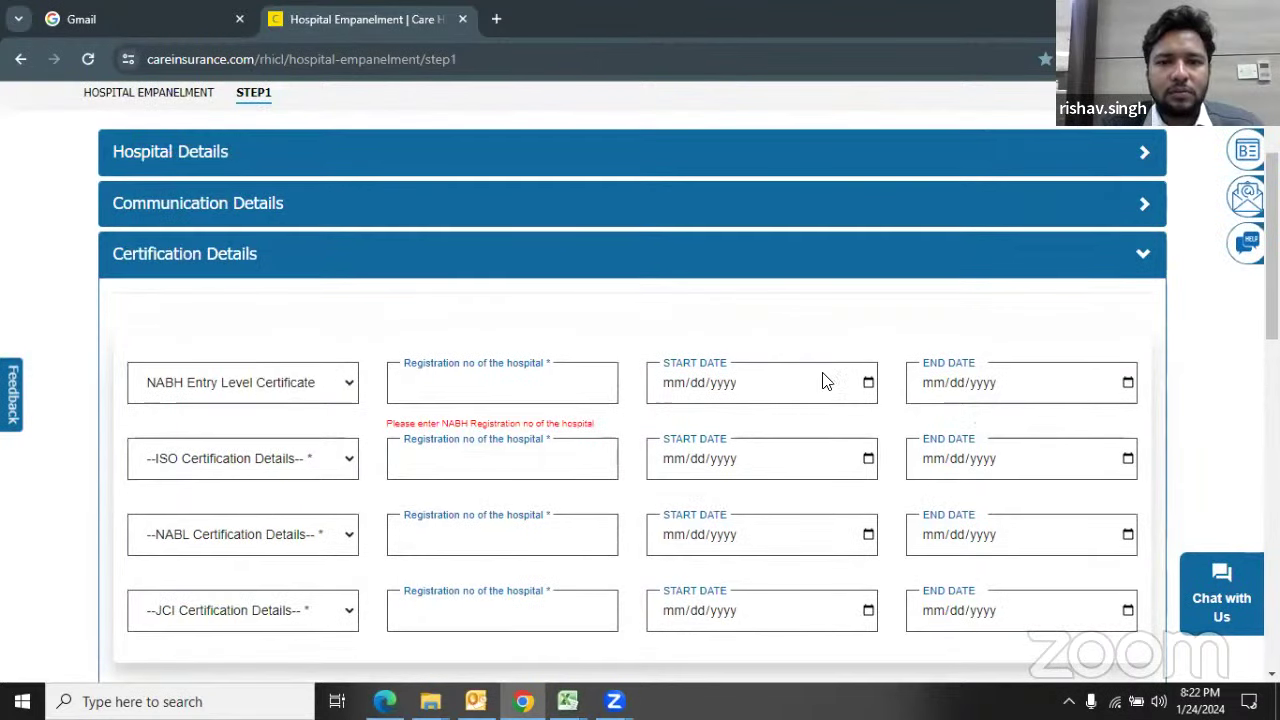
scroll(983, 429, down, 8)
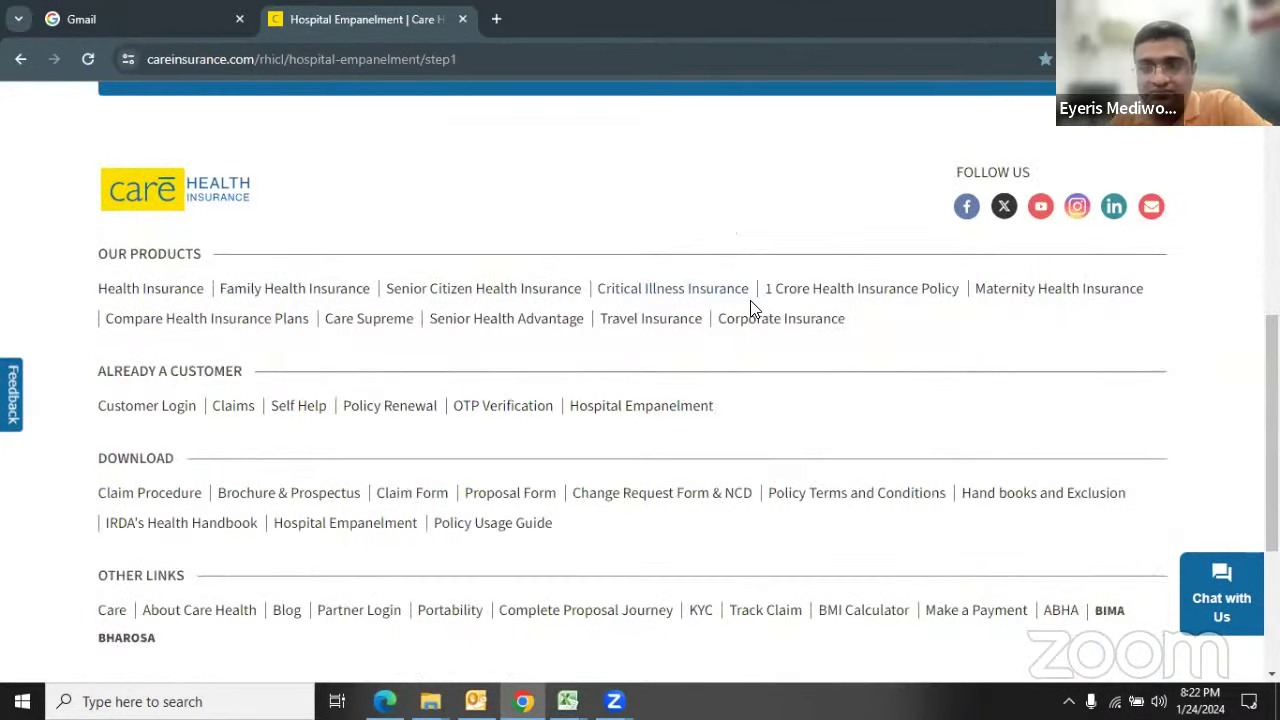
scroll(400, 291, up, 3)
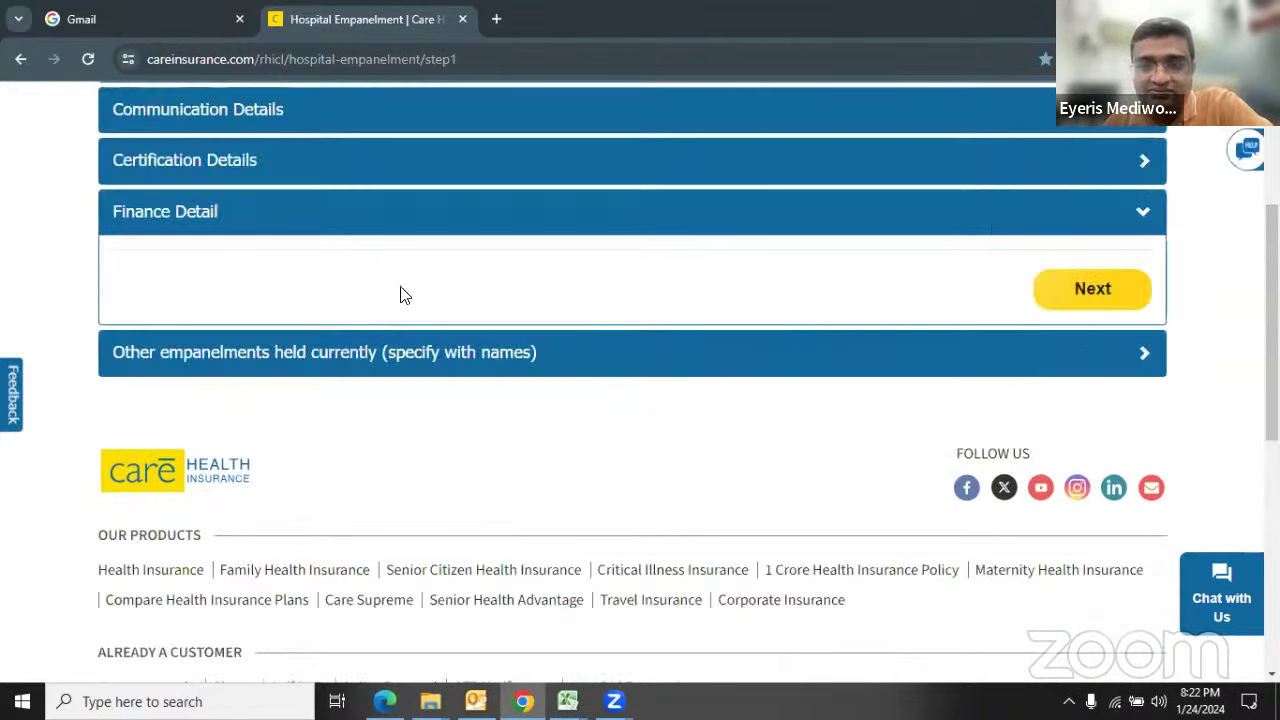
scroll(286, 278, up, 3)
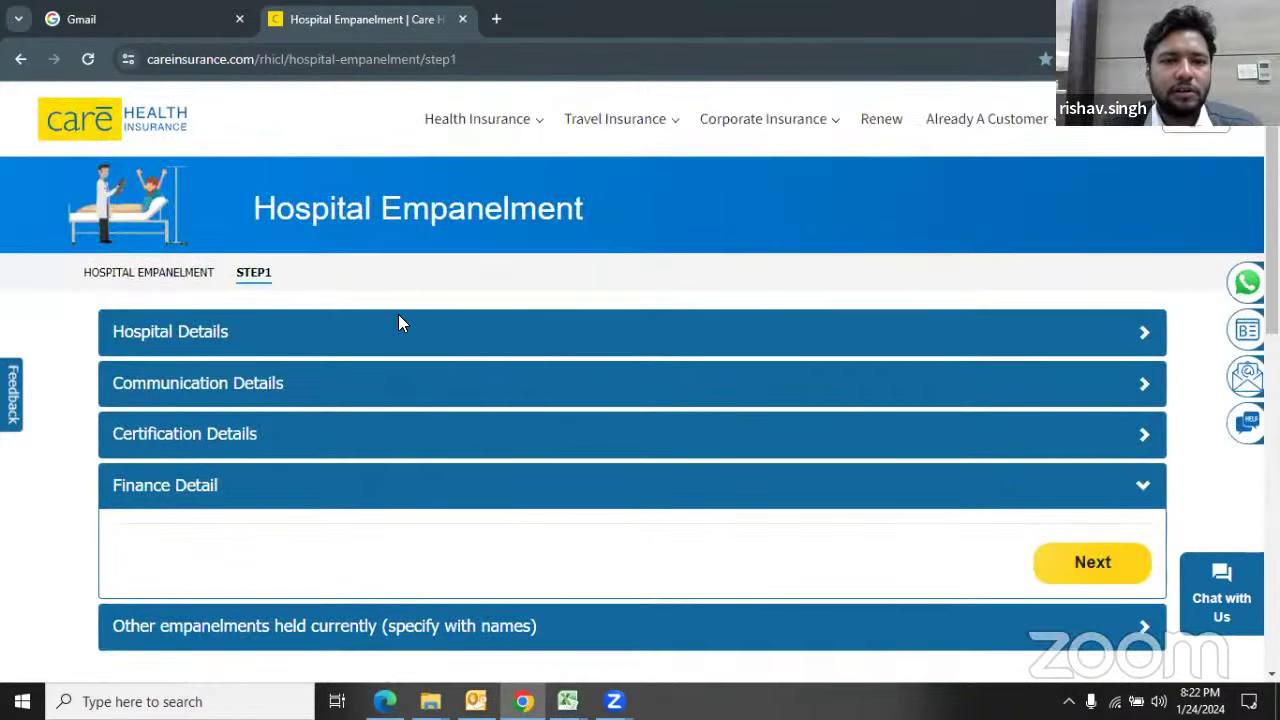
scroll(398, 322, down, 1)
scroll(380, 345, down, 1)
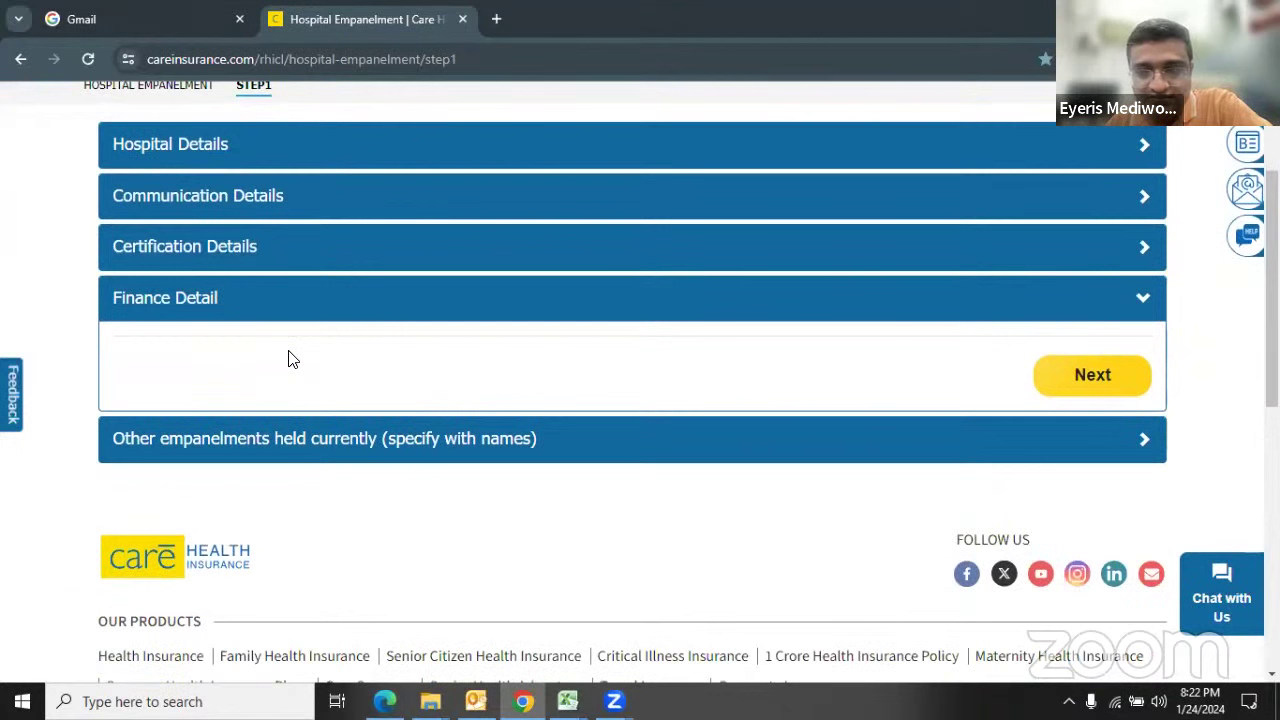